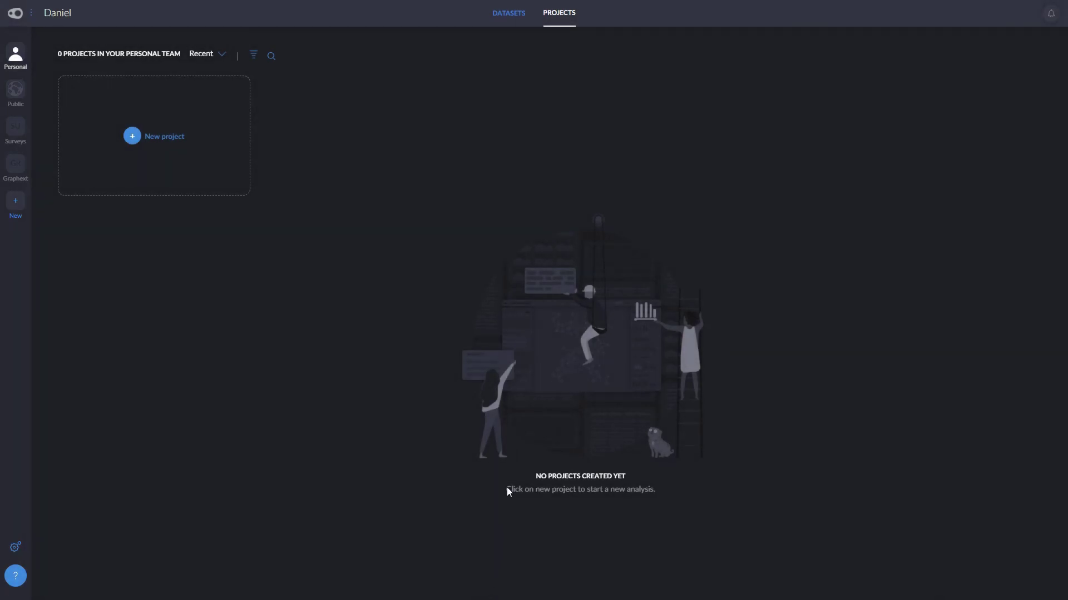
{"action": "left_click", "coordinate": [510, 16]}
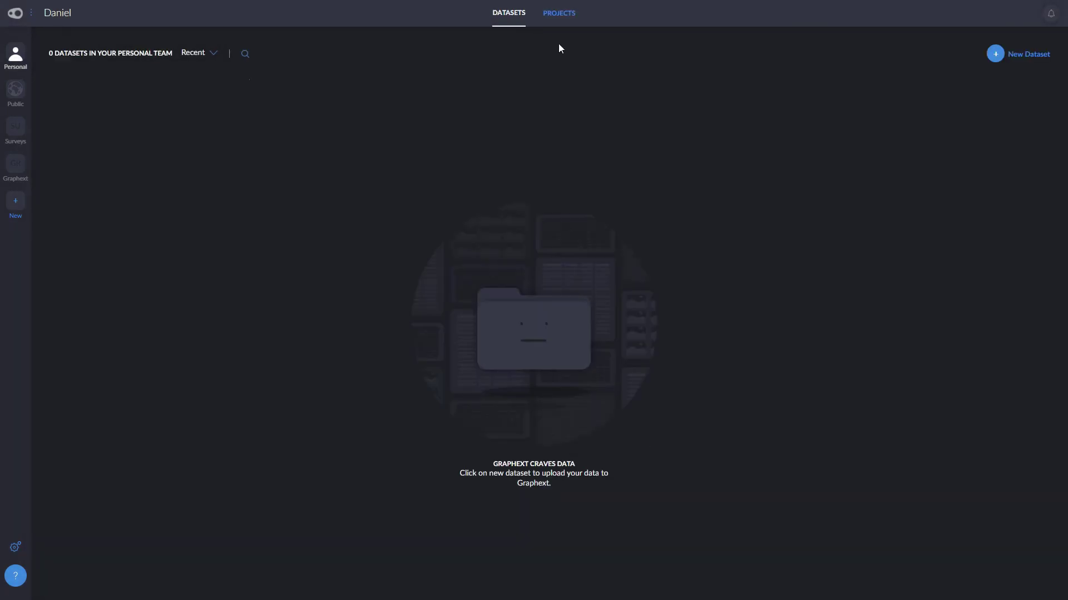
{"action": "left_click", "coordinate": [995, 55]}
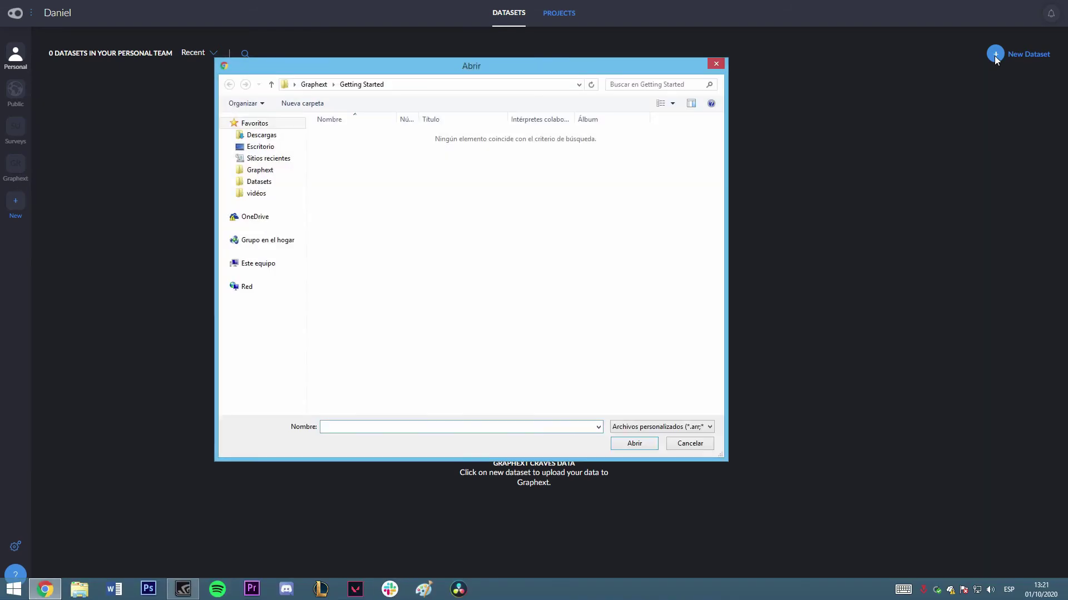
{"action": "left_click", "coordinate": [285, 180]}
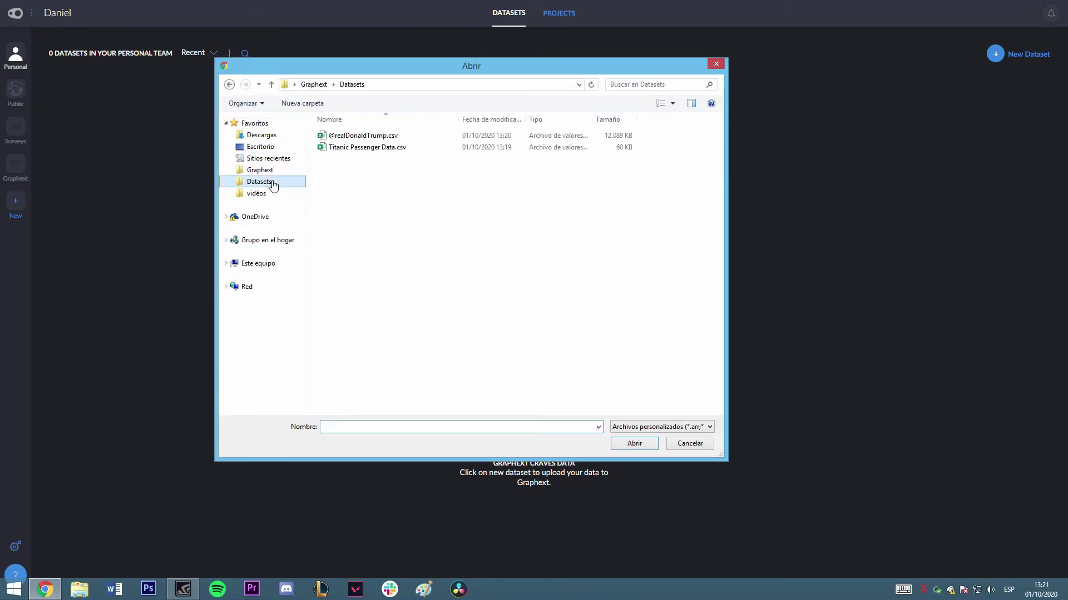
{"action": "left_click", "coordinate": [383, 137]}
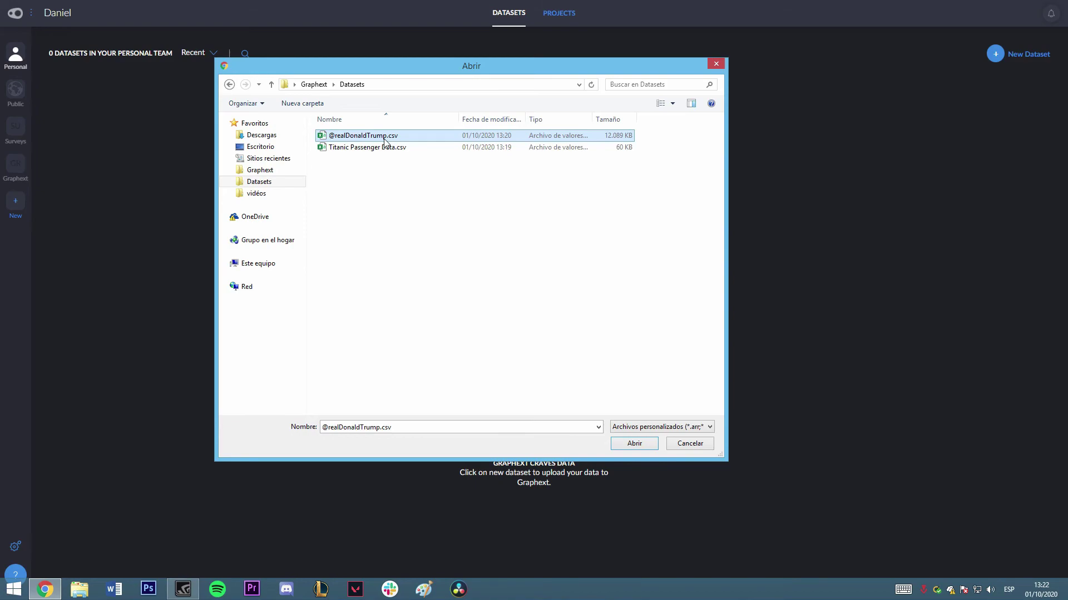
{"action": "left_click", "coordinate": [634, 443]}
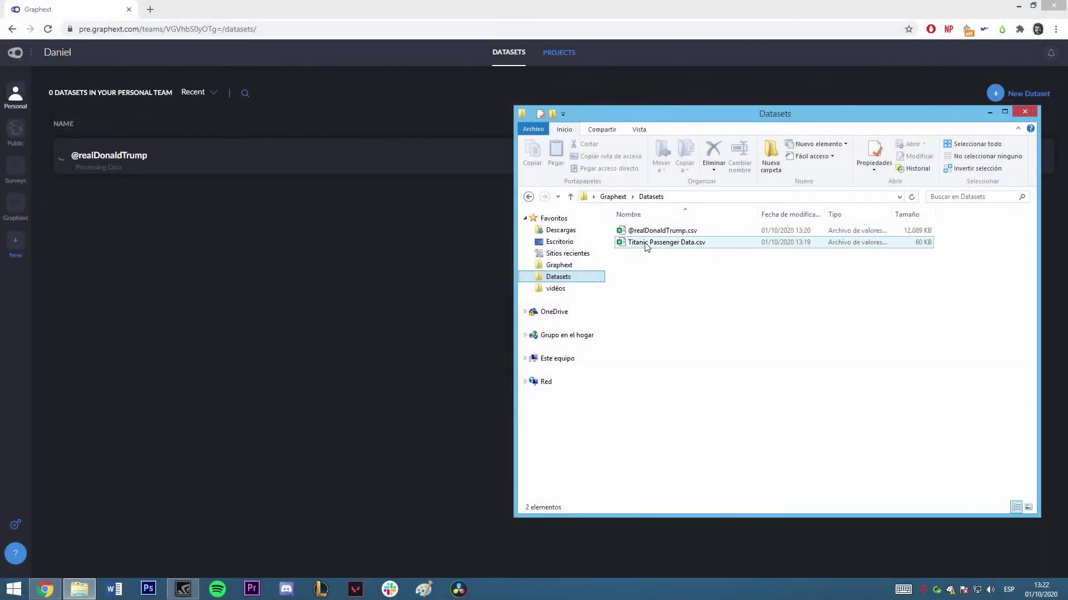
Add Titanic Passenger Data.csv by dragging it in, go full screen, and browse the add-dataset options
{"action": "left_click_drag", "start_coordinate": [645, 243], "coordinate": [370, 269]}
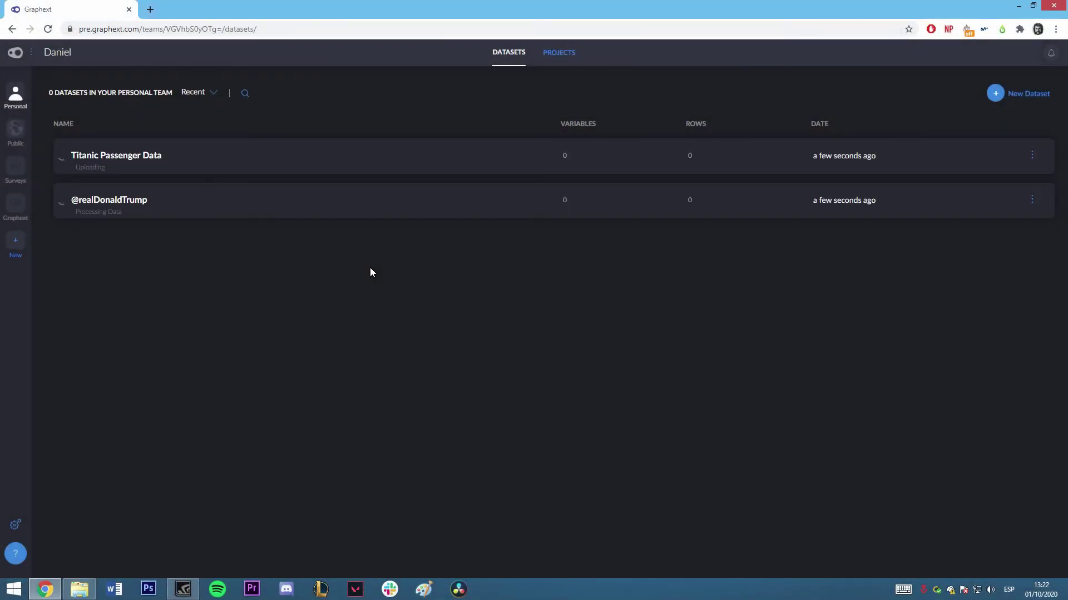
{"action": "key", "text": "F11"}
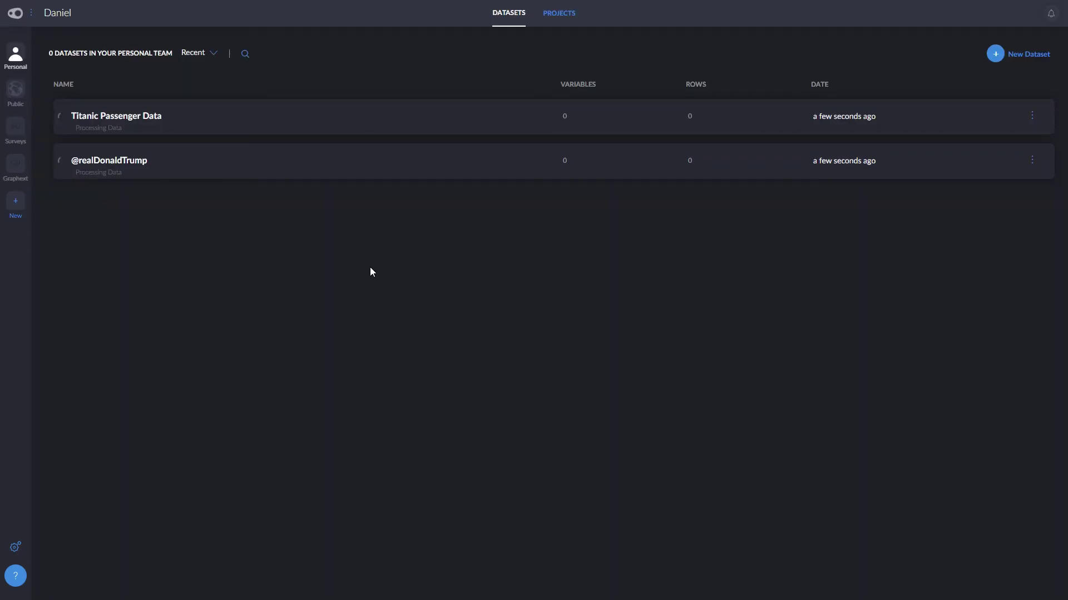
{"action": "left_click", "coordinate": [995, 54]}
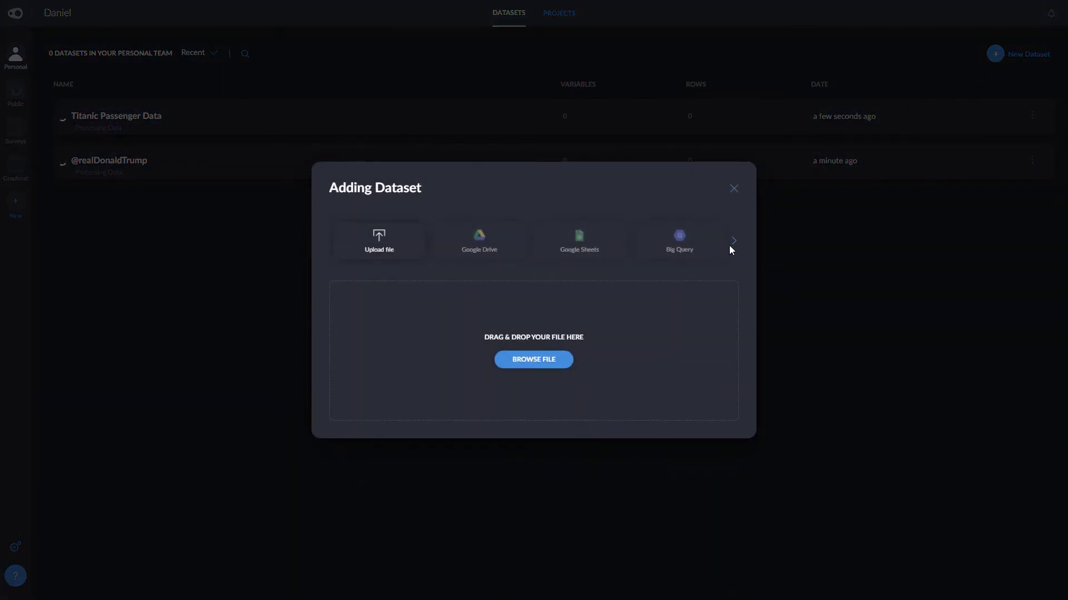
{"action": "left_click", "coordinate": [733, 244]}
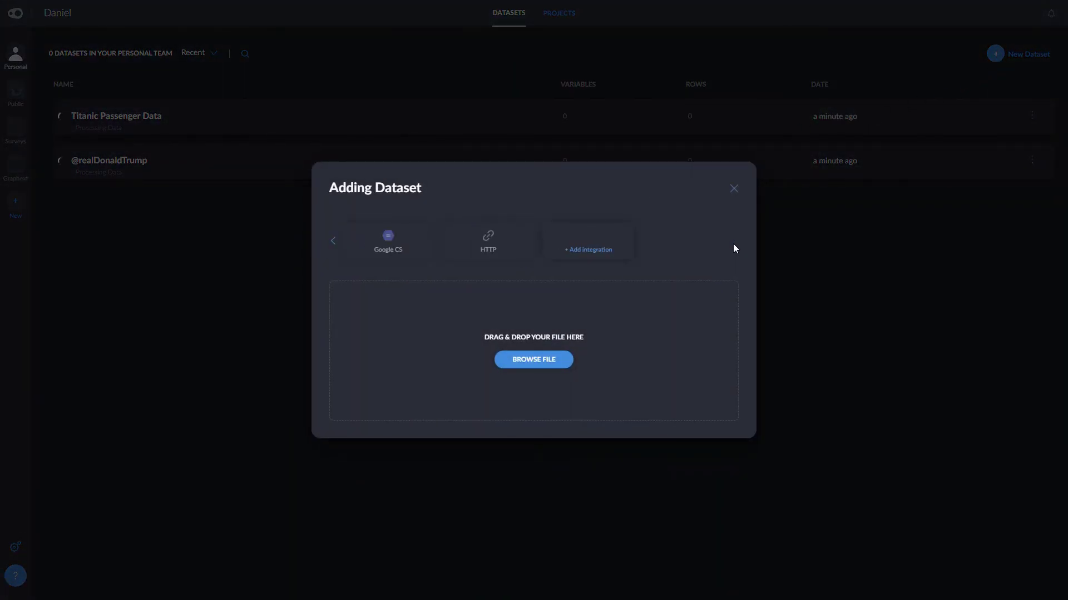
{"action": "left_click", "coordinate": [734, 189]}
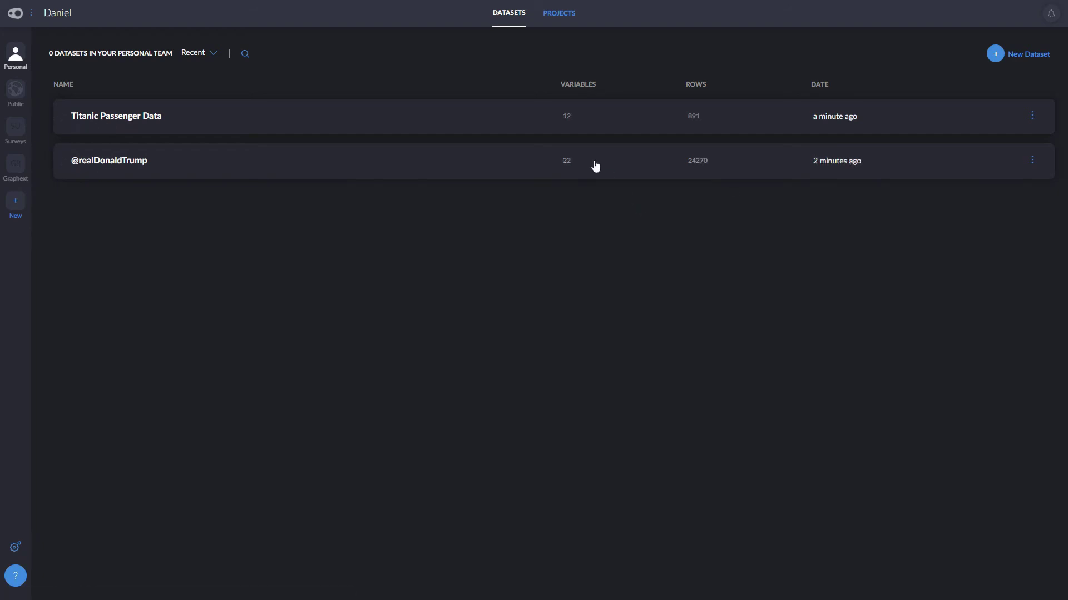
{"action": "left_click", "coordinate": [595, 166]}
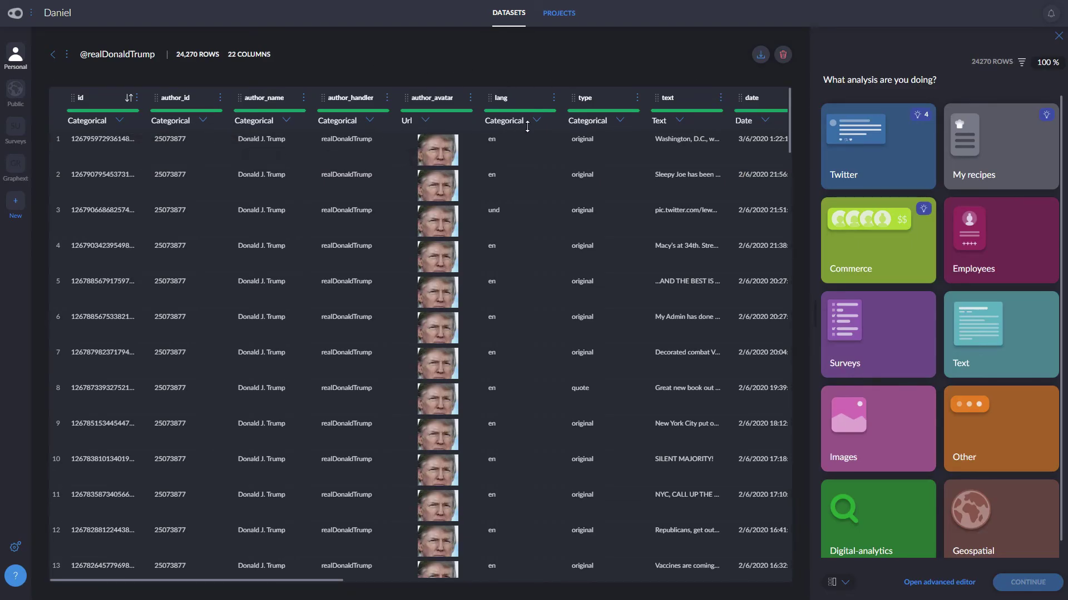
{"action": "scroll", "coordinate": [757, 193], "scroll_direction": "right", "scroll_amount": 1}
{"action": "scroll", "coordinate": [757, 193], "scroll_direction": "right", "scroll_amount": 6}
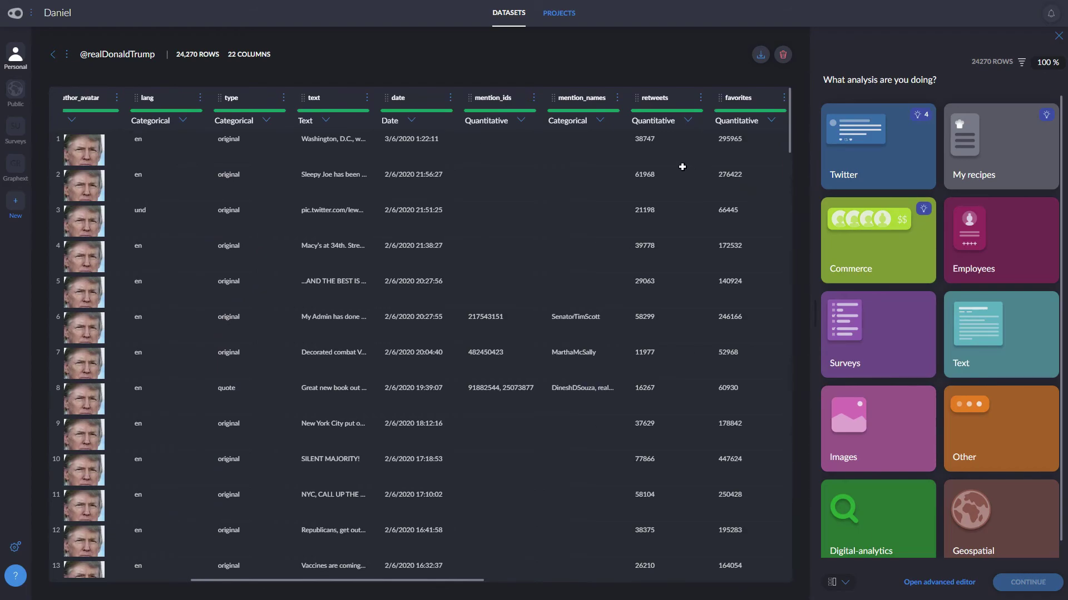
{"action": "left_click", "coordinate": [601, 122]}
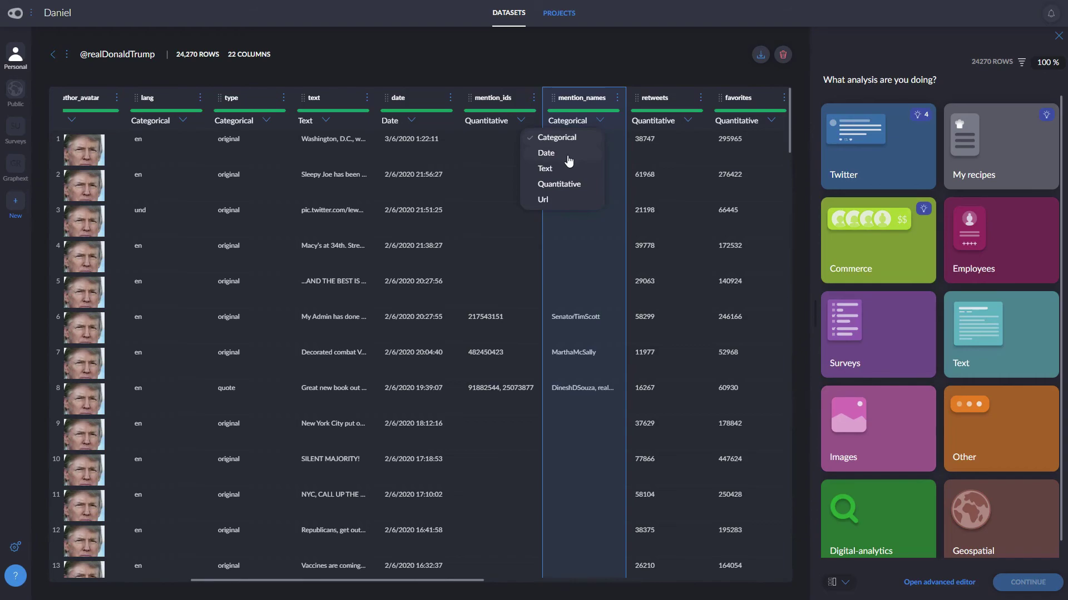
{"action": "left_click", "coordinate": [567, 146]}
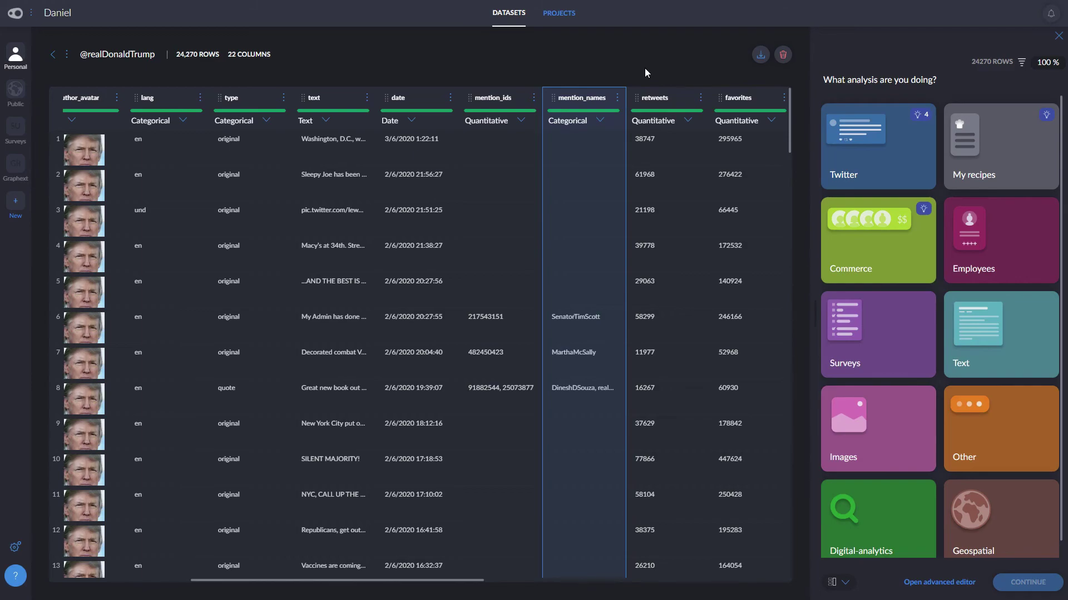
Run a Twitter Content analysis on the tweets as a project named 'Donald Trump's Tweets'
{"action": "left_click", "coordinate": [875, 126]}
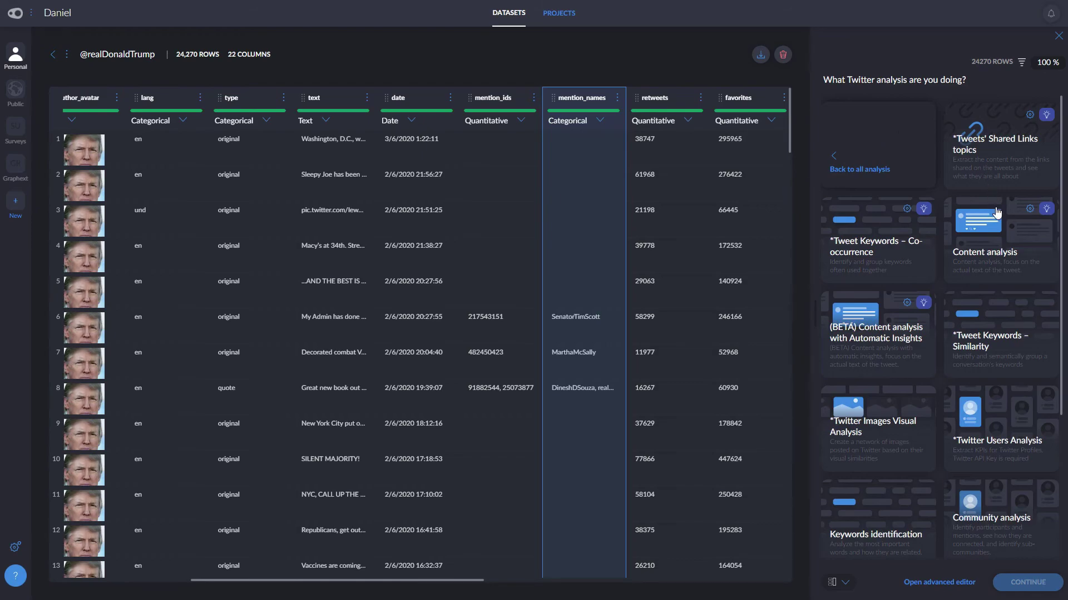
{"action": "left_click", "coordinate": [998, 246]}
{"action": "triple_click", "coordinate": [993, 120]}
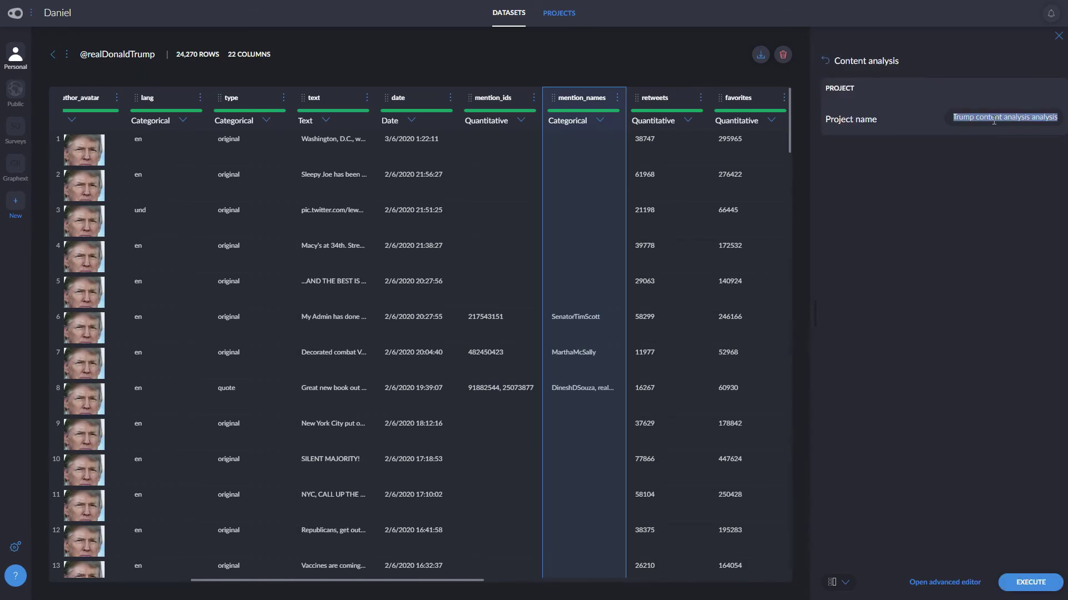
{"action": "type", "text": "Donald Tr"}
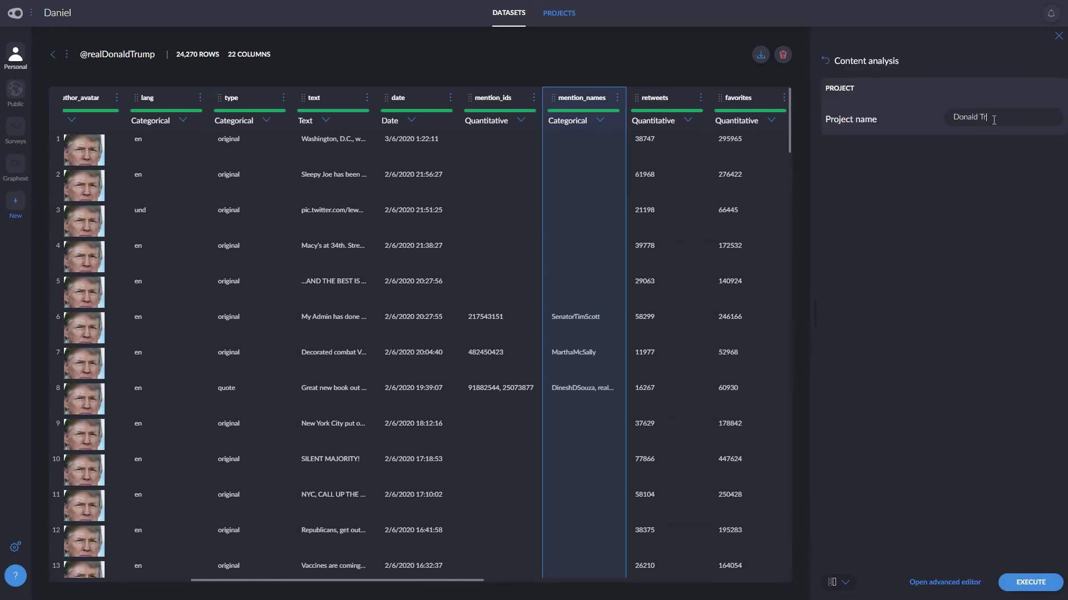
{"action": "type", "text": "ump's Tweets"}
{"action": "left_click", "coordinate": [1033, 582]}
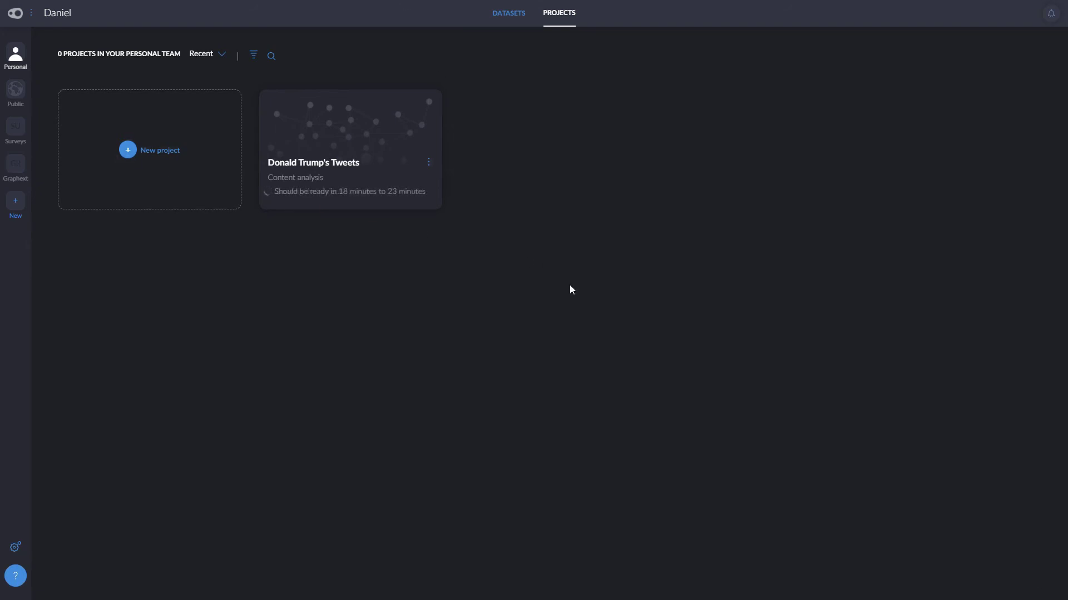
Start a new project from Titanic Passenger Data and move the Sex and Survived columns to the front
{"action": "left_click", "coordinate": [148, 148]}
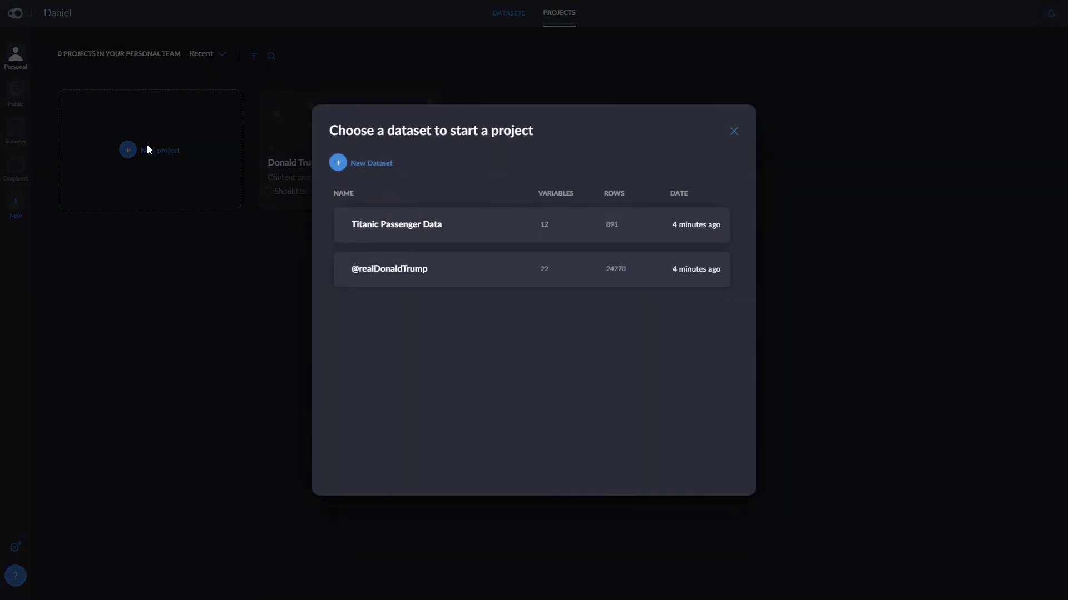
{"action": "left_click", "coordinate": [481, 234]}
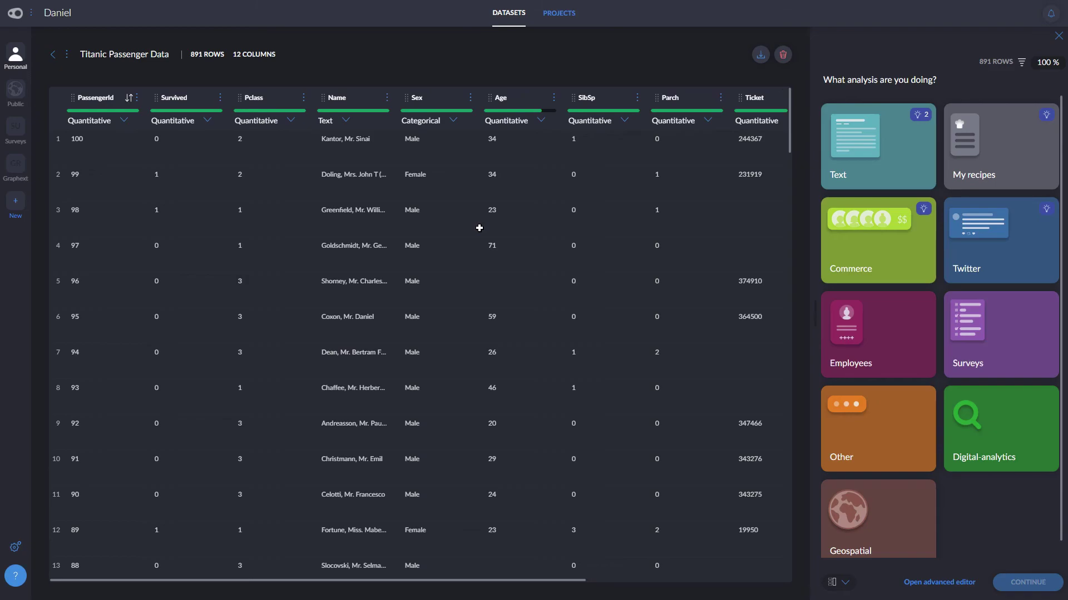
{"action": "left_click", "coordinate": [407, 98]}
{"action": "left_click_drag", "start_coordinate": [408, 97], "coordinate": [82, 98]}
{"action": "left_click", "coordinate": [243, 95]}
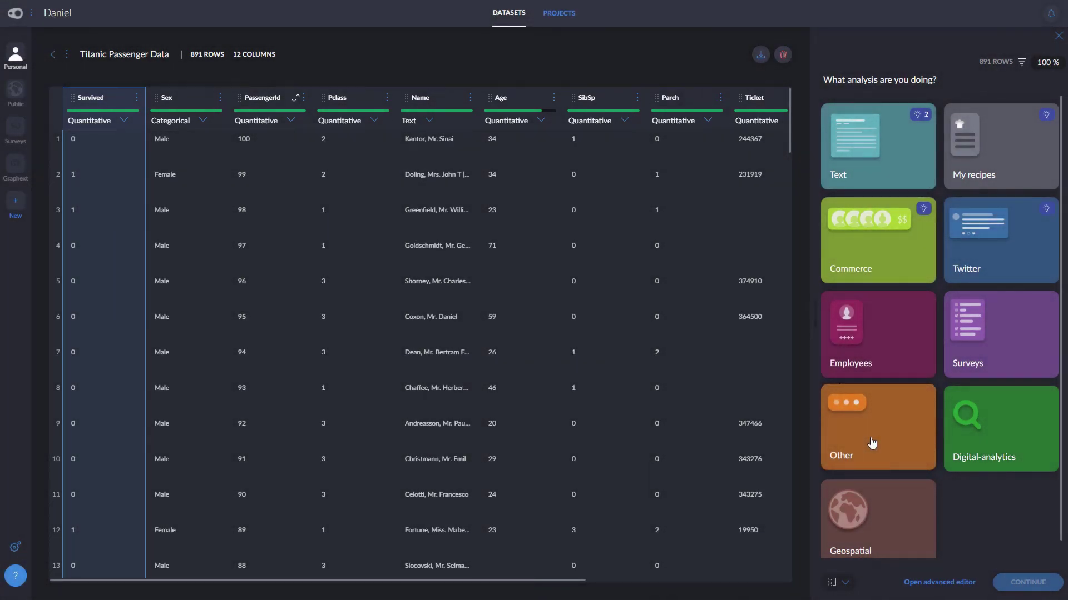
Choose the UMAP and HDBSCAN target analysis with Survived as the target variable
{"action": "left_click", "coordinate": [872, 443]}
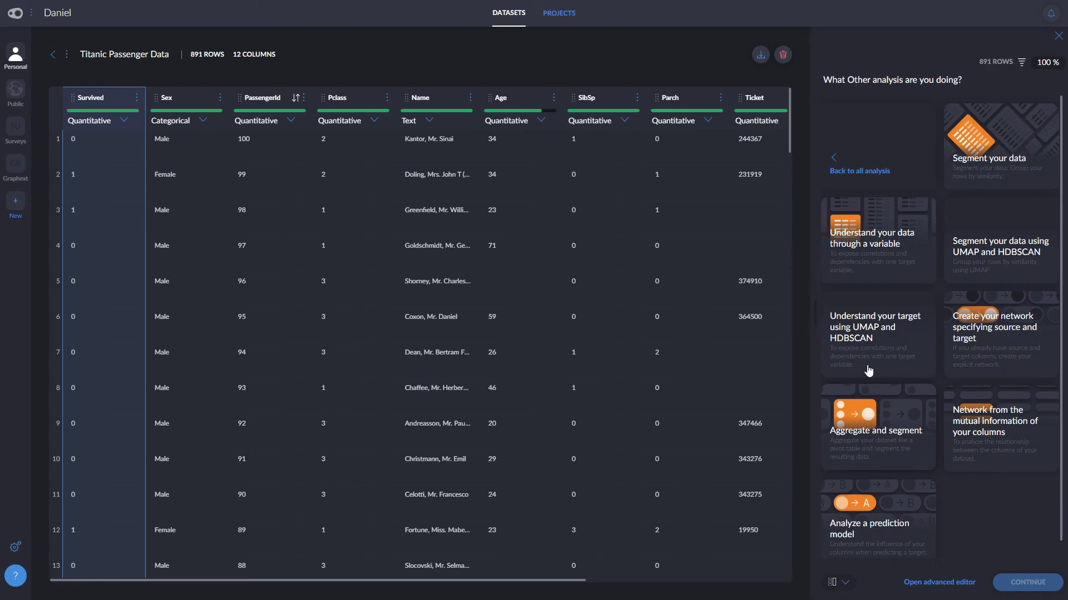
{"action": "left_click", "coordinate": [863, 324]}
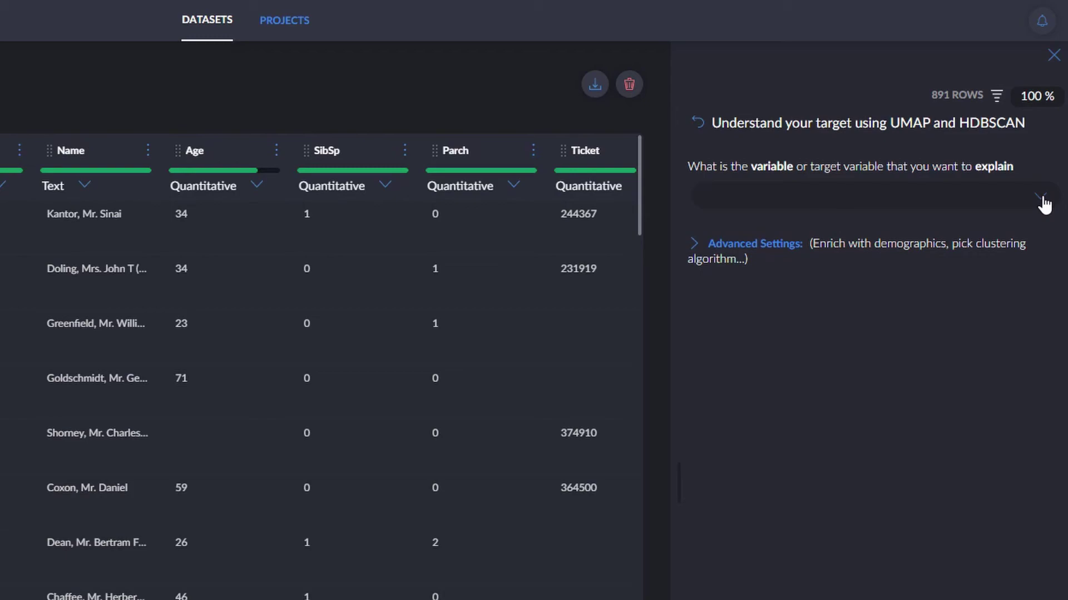
{"action": "left_click", "coordinate": [1044, 201]}
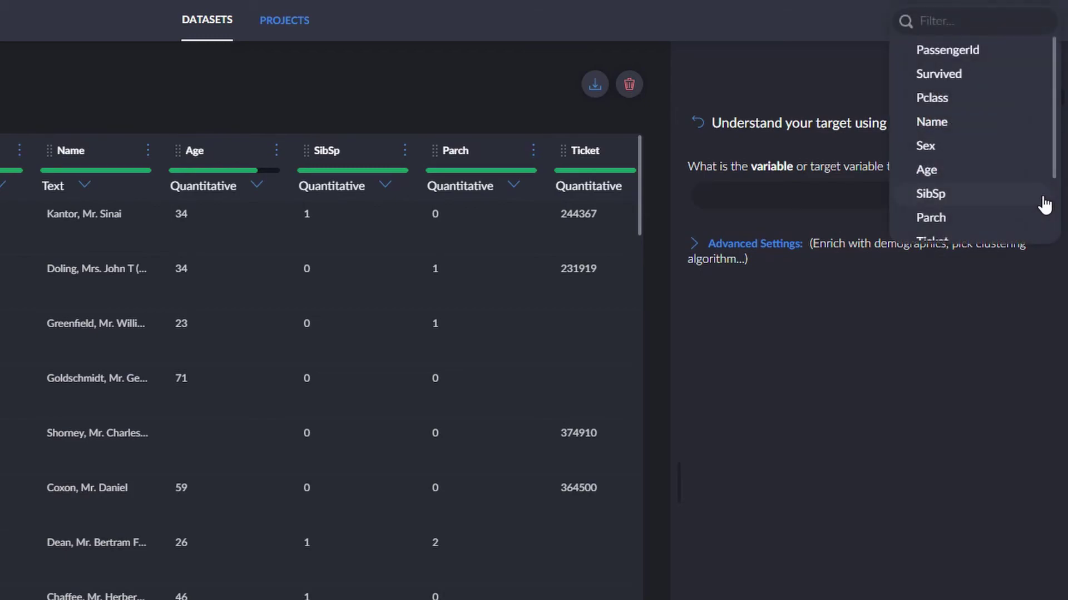
{"action": "left_click", "coordinate": [954, 77]}
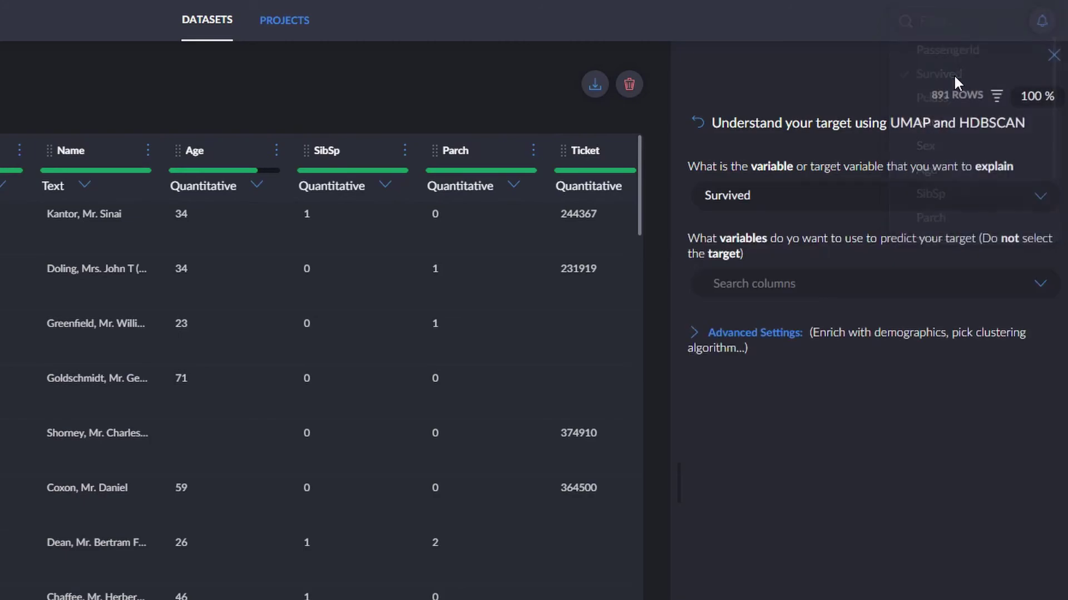
Add Pclass, Sex, Age, SibSp, Parch, Fare and Embarked as predictor variables
{"action": "left_click", "coordinate": [774, 286]}
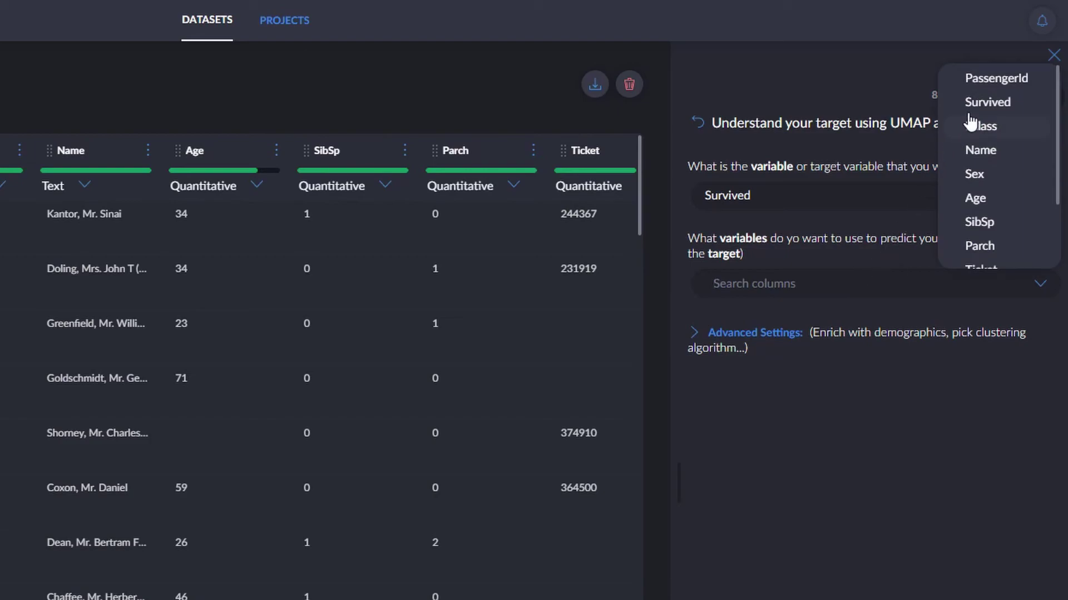
{"action": "left_click", "coordinate": [1002, 132]}
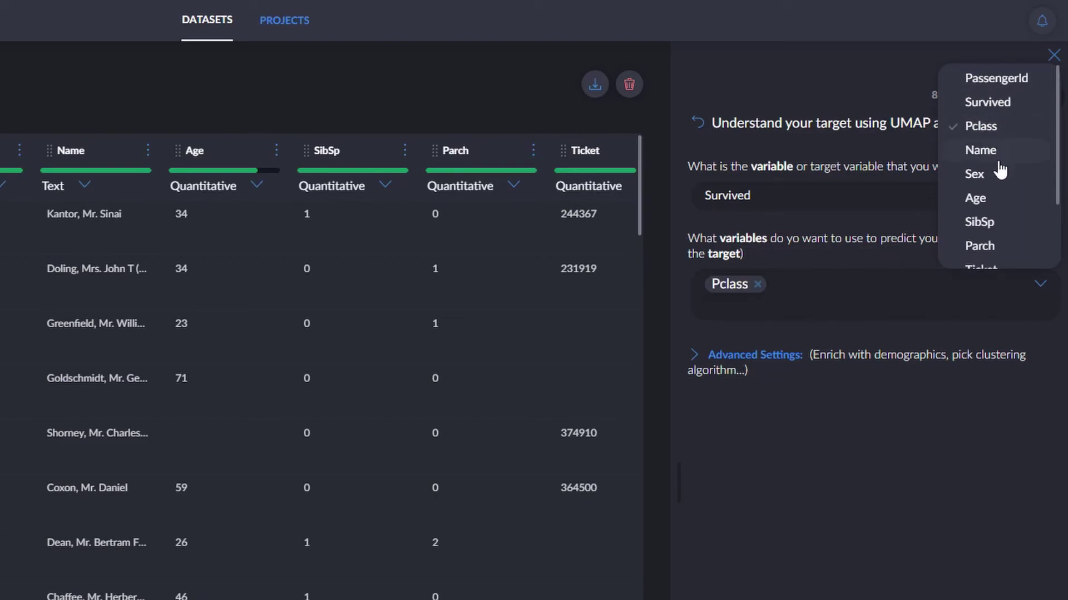
{"action": "left_click", "coordinate": [1000, 181]}
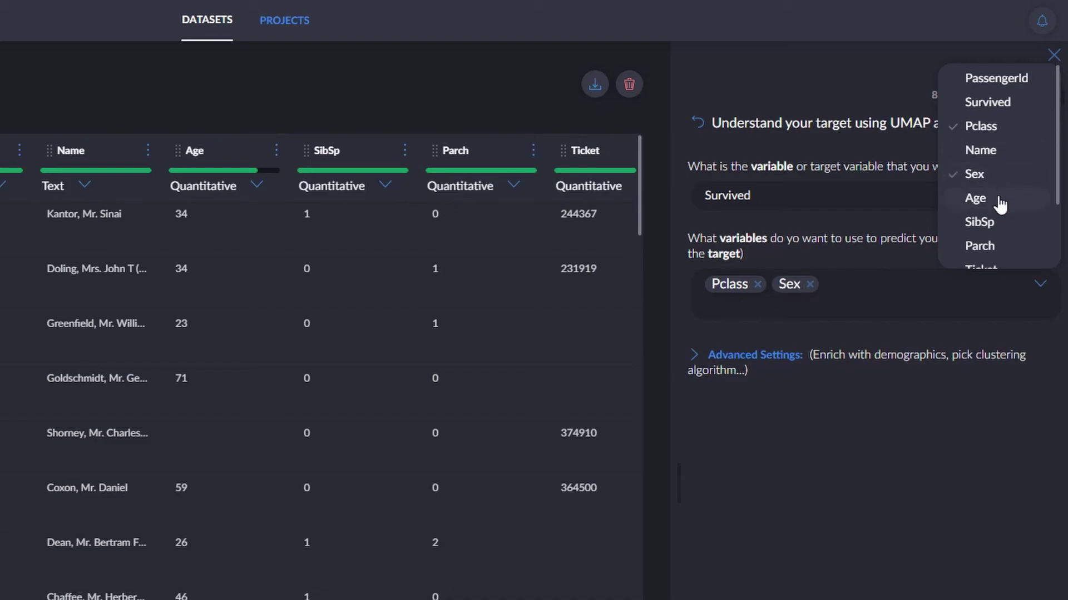
{"action": "left_click", "coordinate": [1000, 206]}
{"action": "left_click", "coordinate": [999, 228]}
{"action": "left_click", "coordinate": [999, 247]}
{"action": "scroll", "coordinate": [999, 244], "scroll_direction": "down", "scroll_amount": 2}
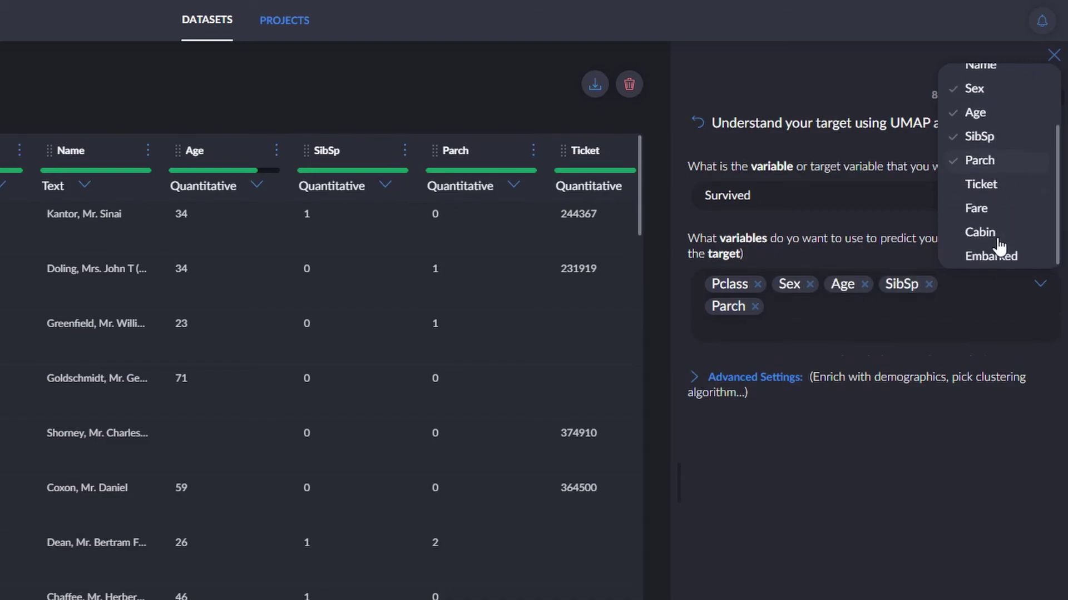
{"action": "scroll", "coordinate": [993, 194], "scroll_direction": "down", "scroll_amount": 1}
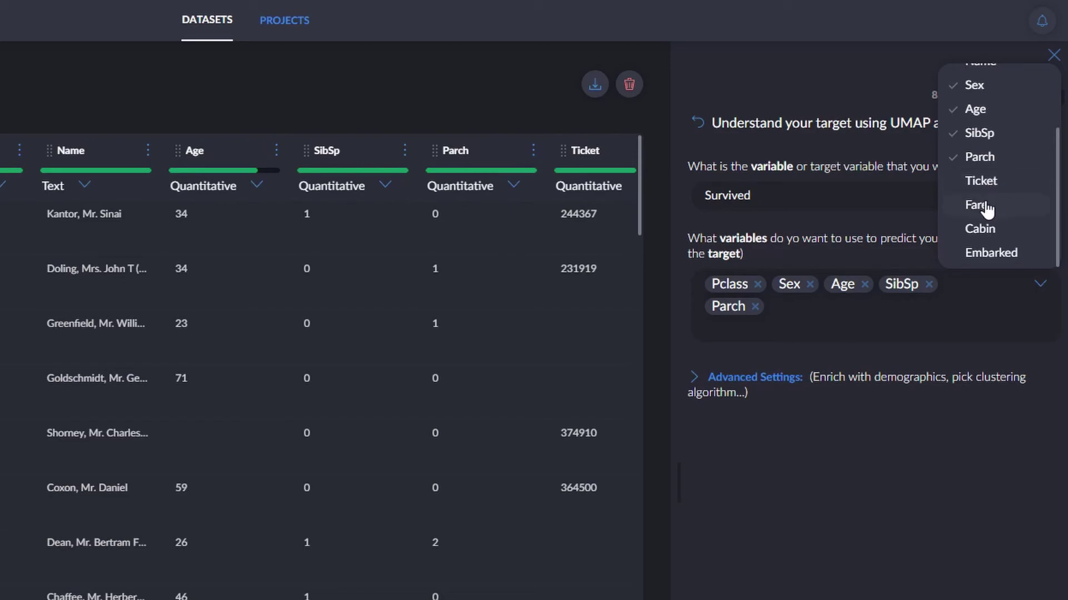
{"action": "left_click", "coordinate": [991, 205]}
{"action": "left_click", "coordinate": [998, 254]}
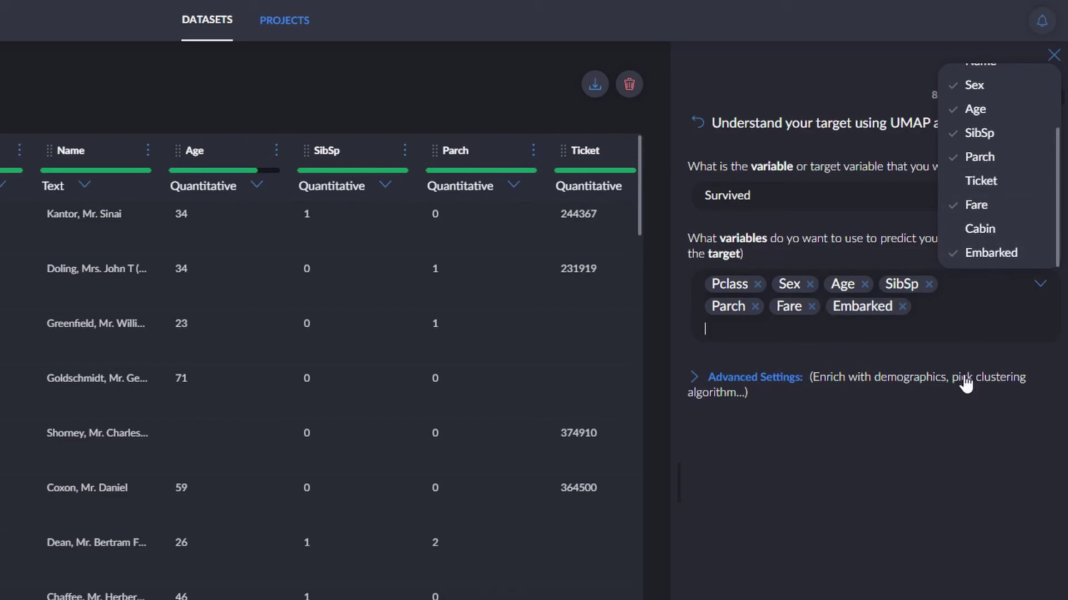
{"action": "left_click", "coordinate": [939, 454]}
Expand Advanced Settings and review the data enrichment options without choosing one
{"action": "left_click", "coordinate": [696, 380]}
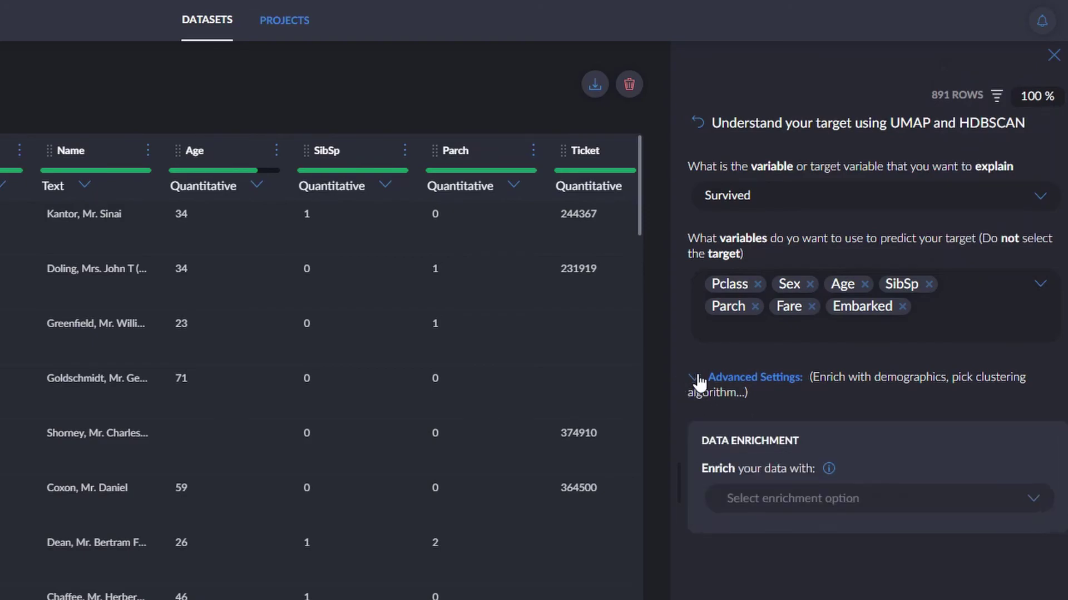
{"action": "left_click", "coordinate": [840, 504]}
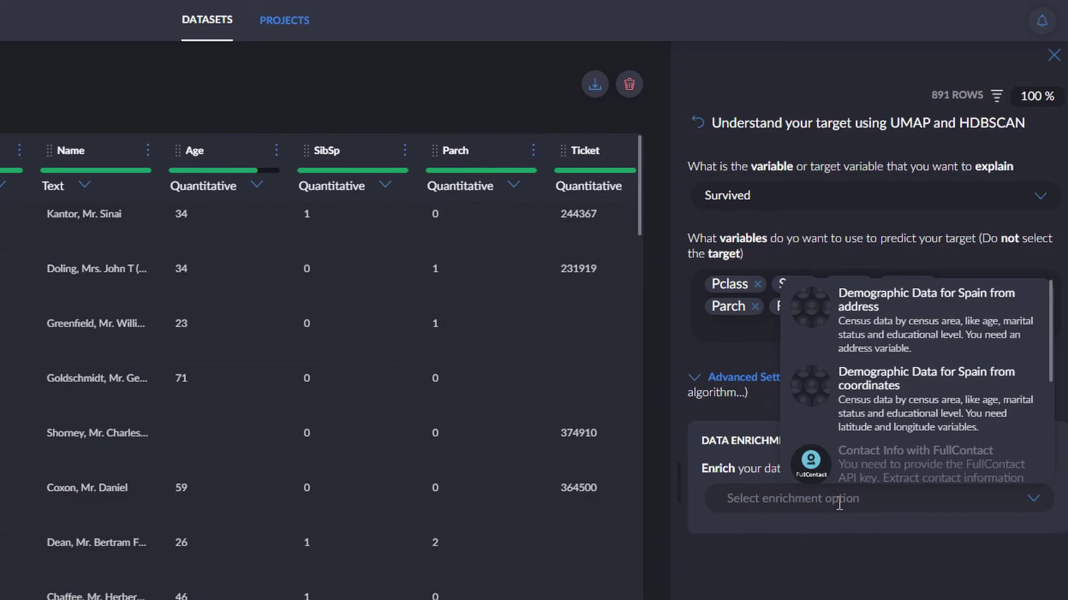
{"action": "scroll", "coordinate": [953, 446], "scroll_direction": "down", "scroll_amount": 3}
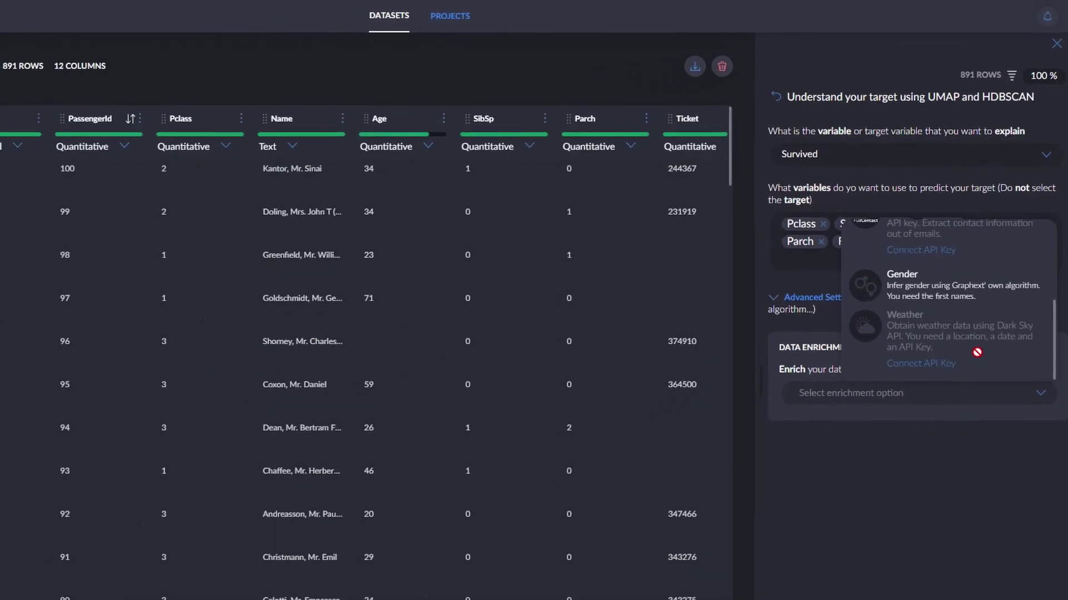
{"action": "left_click", "coordinate": [995, 503]}
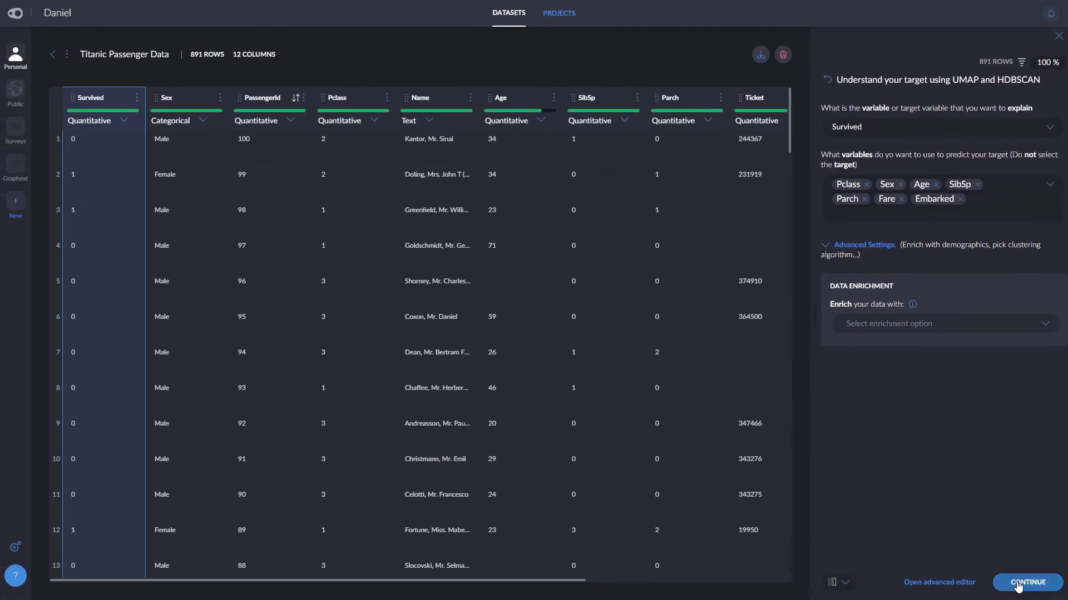
Continue to the recipe and scroll through its generated code in the advanced editor
{"action": "left_click", "coordinate": [1003, 583]}
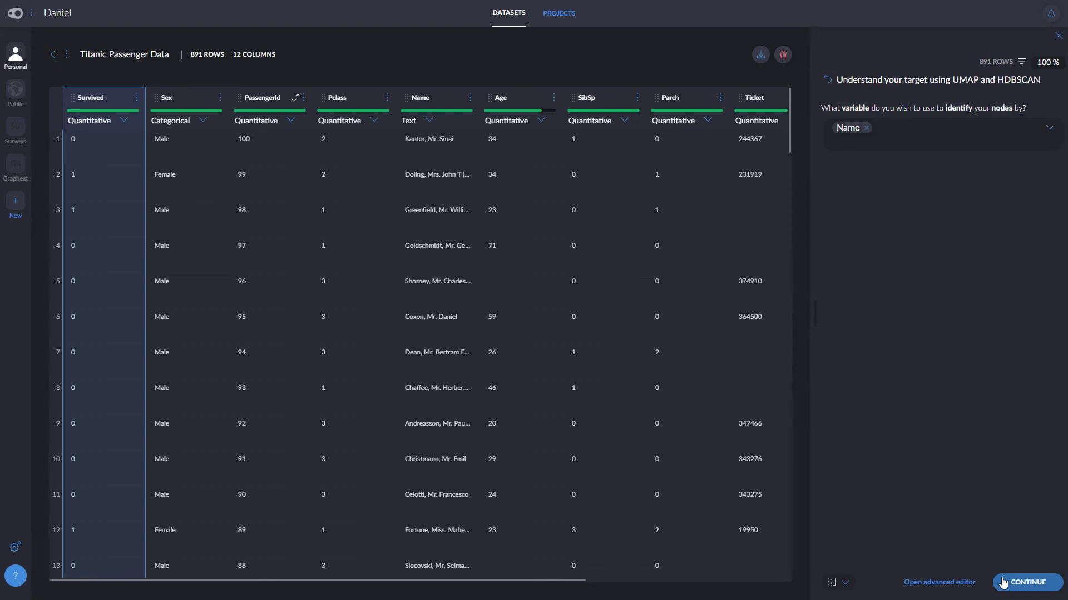
{"action": "left_click", "coordinate": [953, 584]}
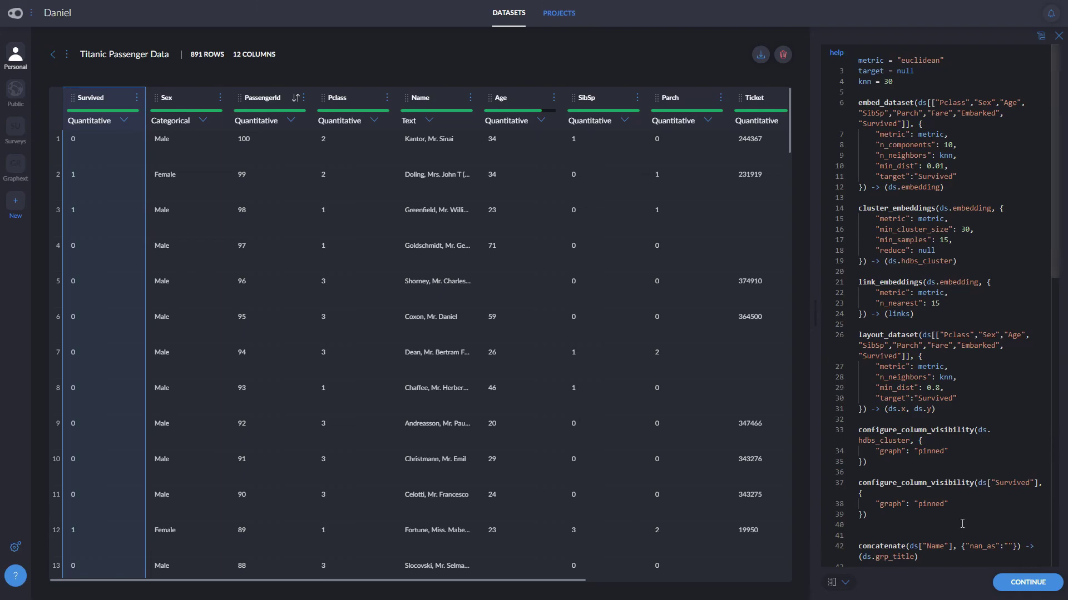
{"action": "scroll", "coordinate": [961, 337], "scroll_direction": "down", "scroll_amount": 5}
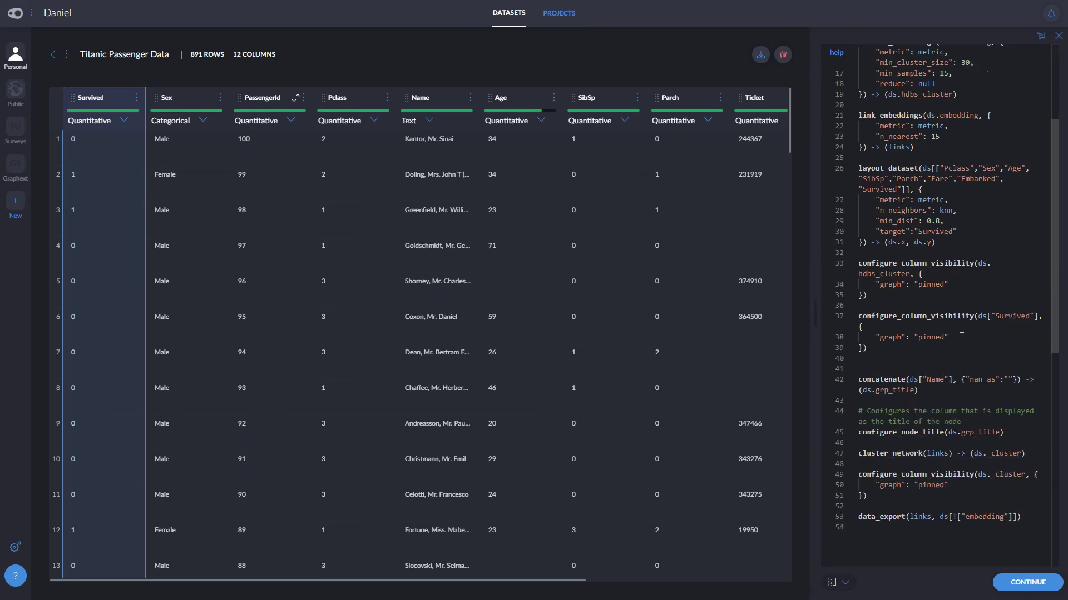
{"action": "scroll", "coordinate": [962, 337], "scroll_direction": "down", "scroll_amount": 5}
{"action": "scroll", "coordinate": [961, 336], "scroll_direction": "up", "scroll_amount": 5}
Browse the documentation's Steps reference, then open the Donald Trump's Tweets project
{"action": "left_click", "coordinate": [837, 52]}
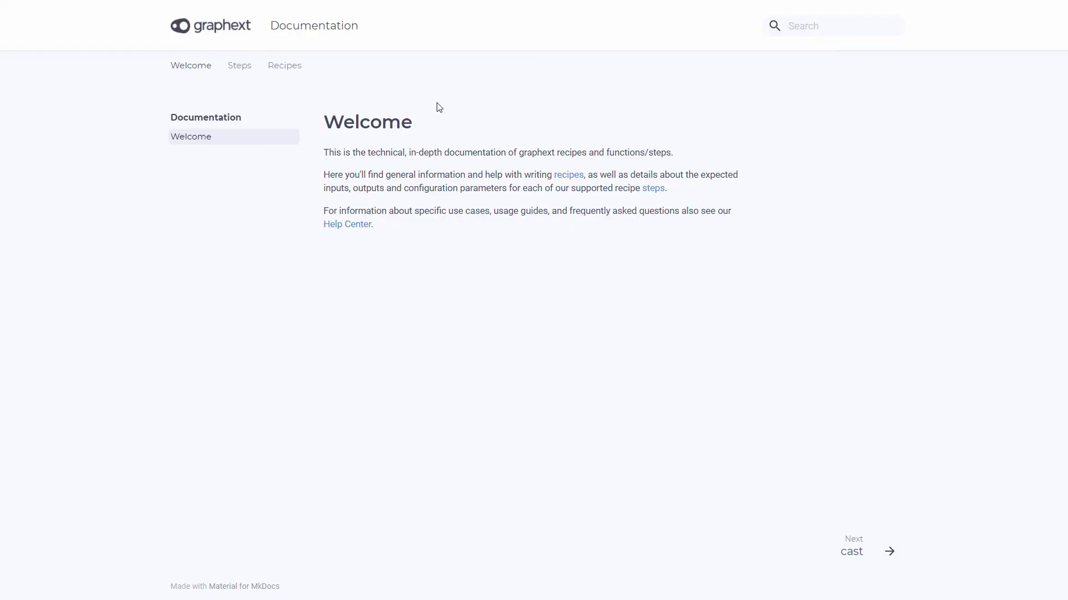
{"action": "left_click", "coordinate": [244, 70]}
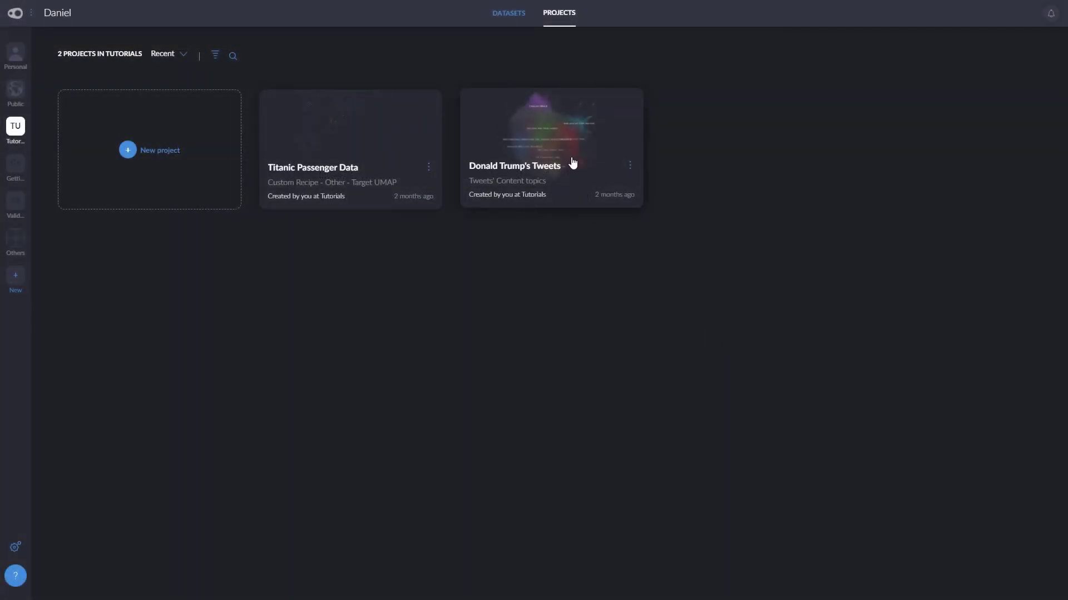
{"action": "left_click", "coordinate": [570, 149]}
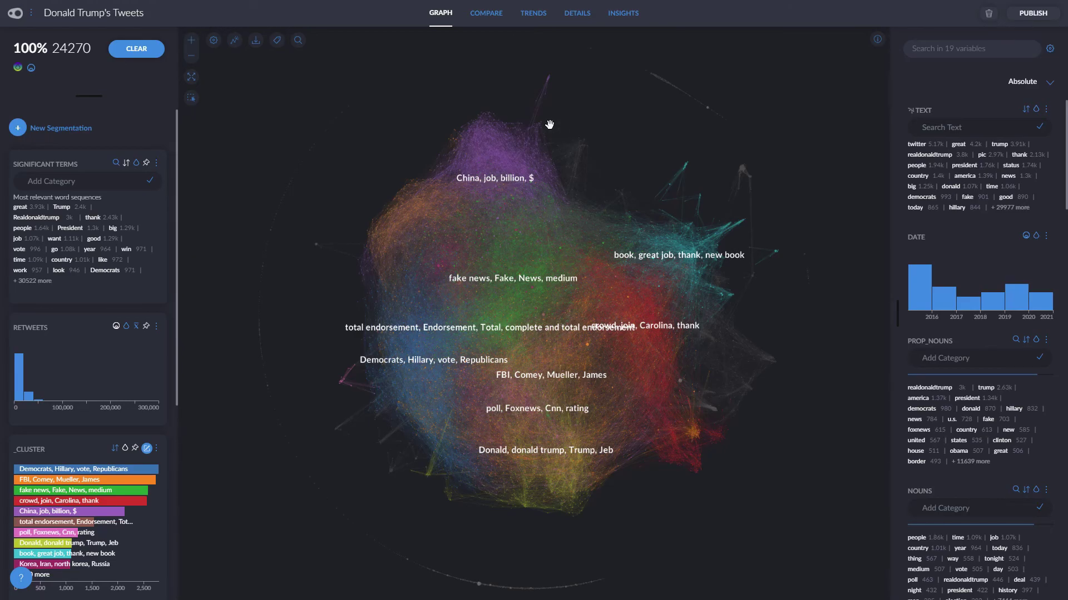
Zoom around the tweet graph, then filter to the 'poll, Foxnews, Cnn, rating' cluster
{"action": "scroll", "coordinate": [576, 319], "scroll_direction": "up", "scroll_amount": 5}
{"action": "scroll", "coordinate": [575, 323], "scroll_direction": "up", "scroll_amount": 3}
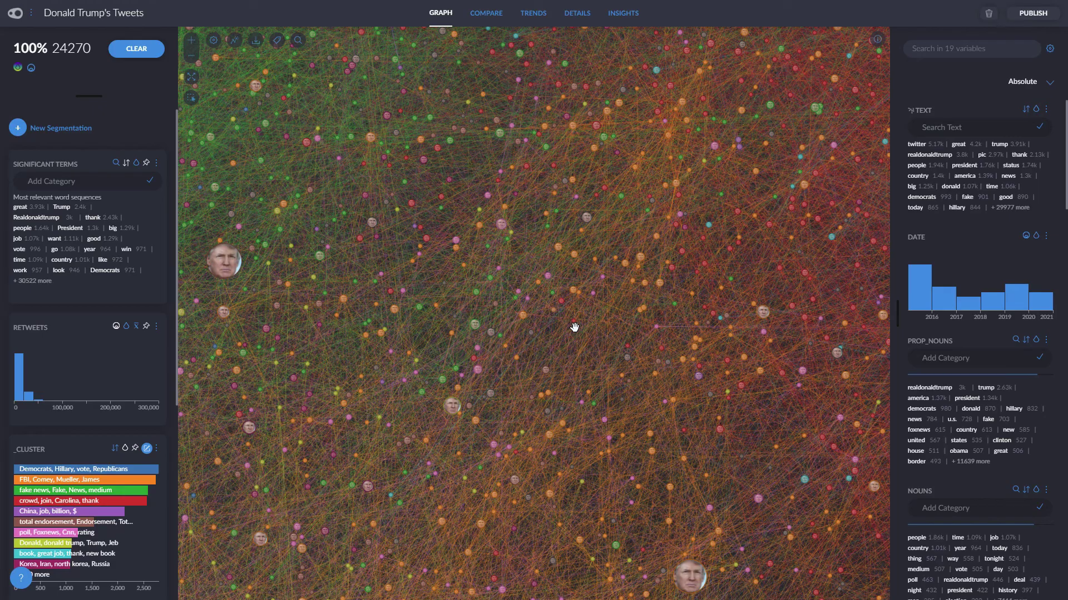
{"action": "scroll", "coordinate": [574, 327], "scroll_direction": "down", "scroll_amount": 10}
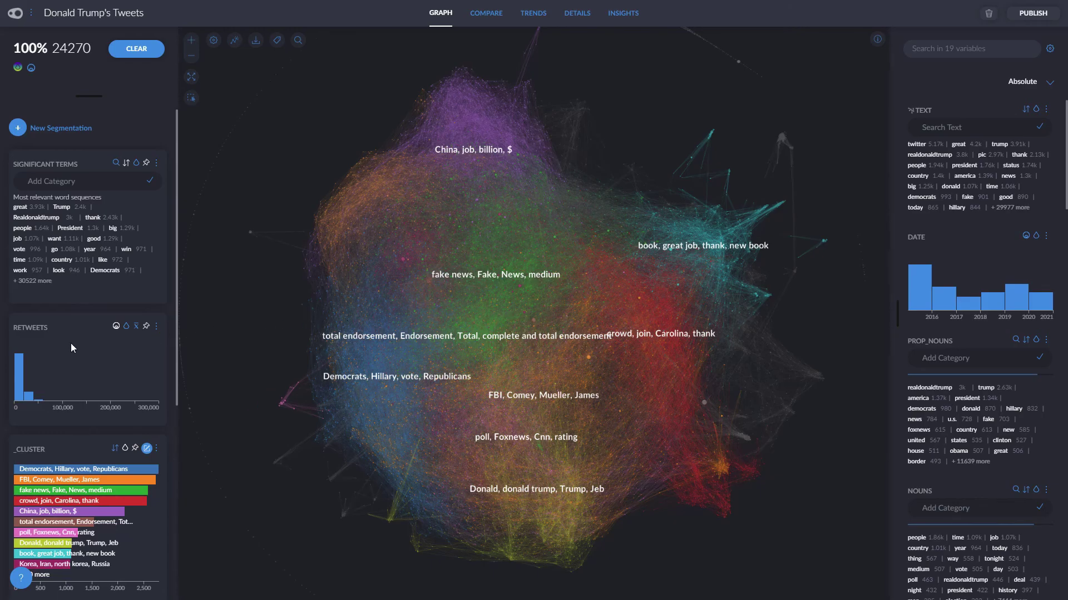
{"action": "scroll", "coordinate": [71, 348], "scroll_direction": "down", "scroll_amount": 1}
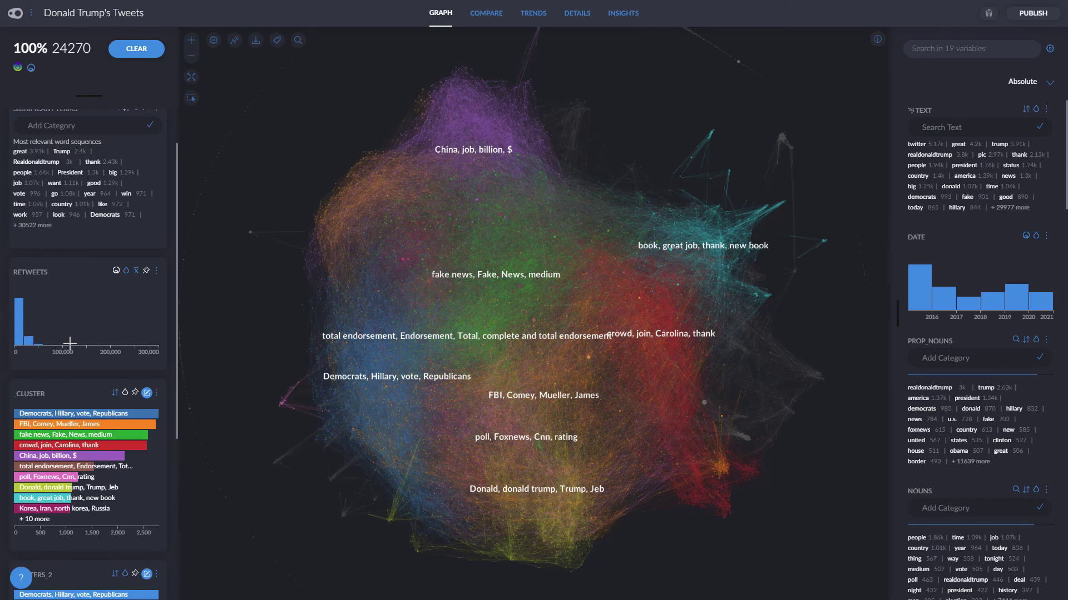
{"action": "scroll", "coordinate": [61, 390], "scroll_direction": "down", "scroll_amount": 1}
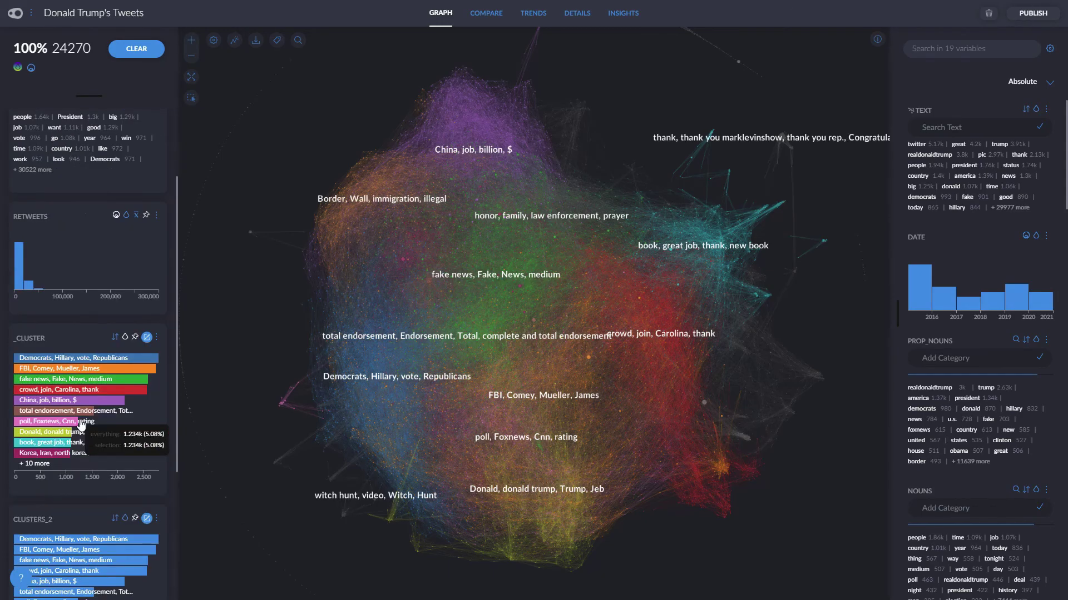
{"action": "left_click", "coordinate": [81, 428]}
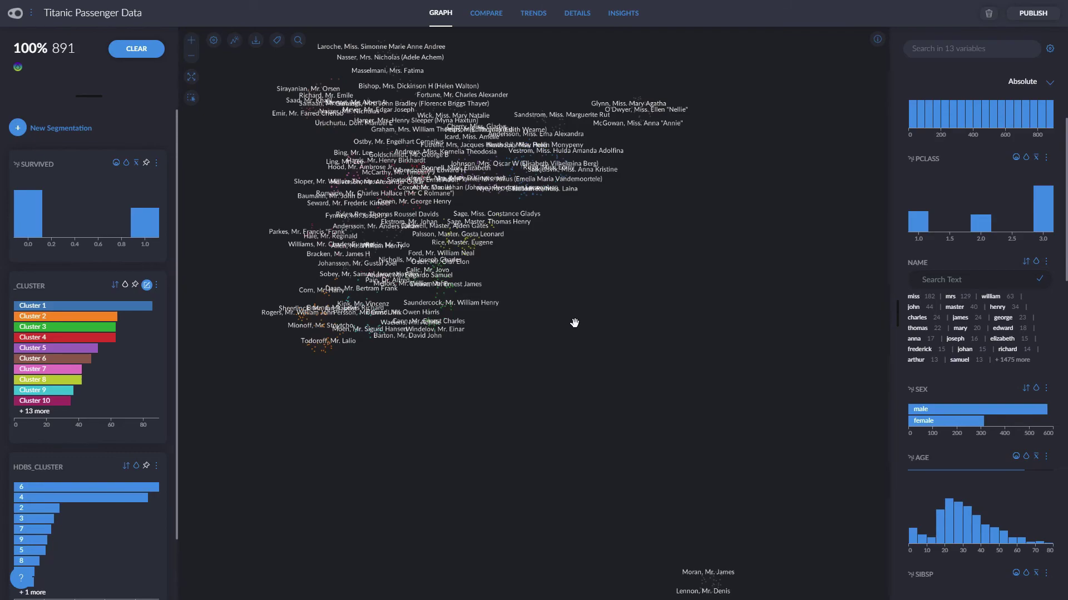
Hide the passenger name labels by setting label size to zero, then select Cluster 2
{"action": "left_click", "coordinate": [279, 45]}
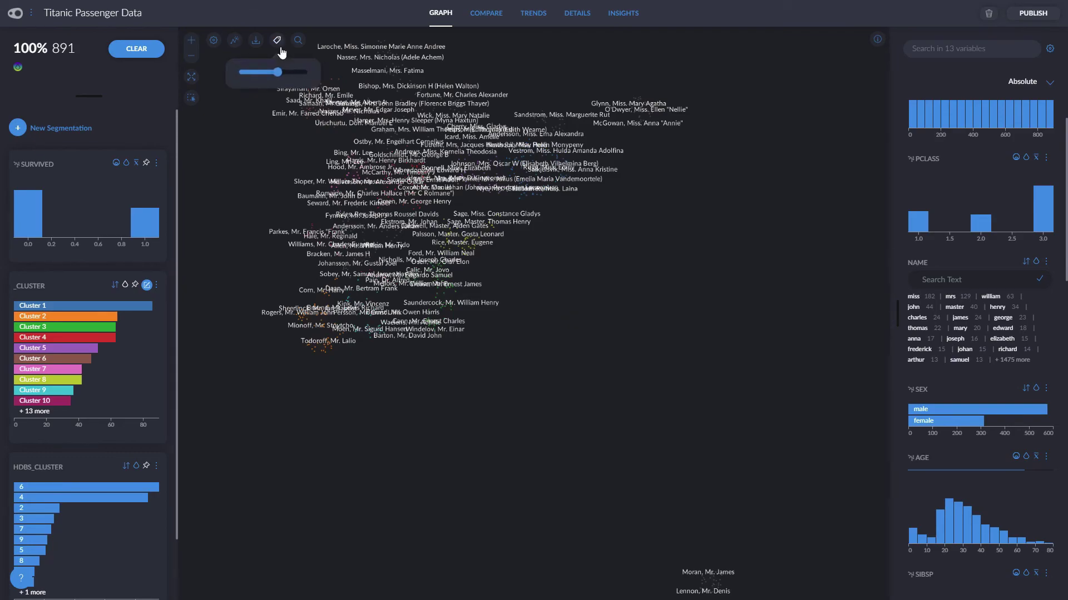
{"action": "left_click_drag", "start_coordinate": [277, 72], "coordinate": [239, 73]}
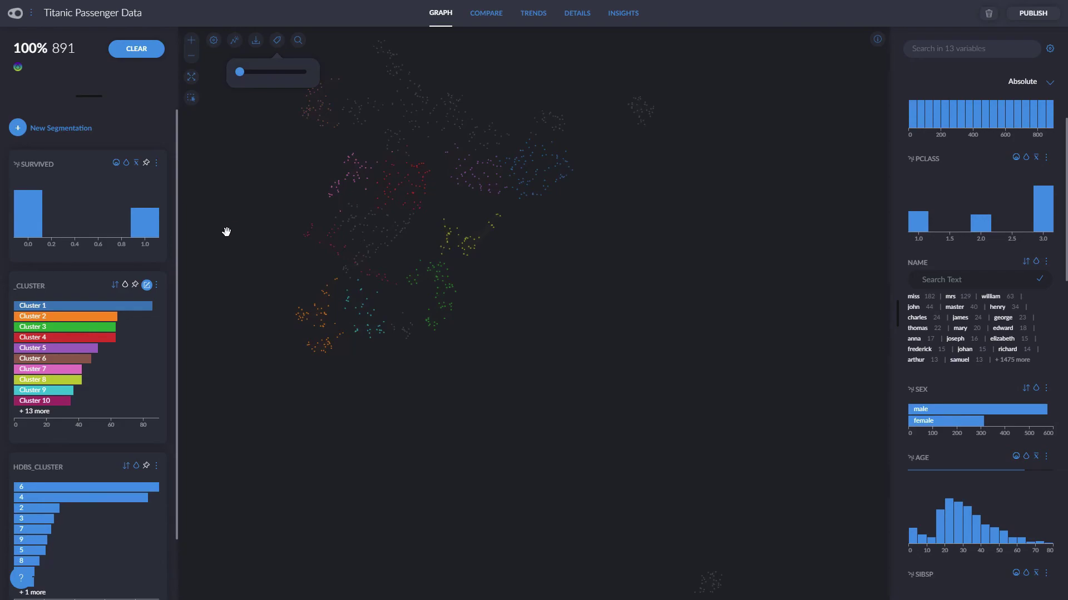
{"action": "left_click", "coordinate": [94, 317]}
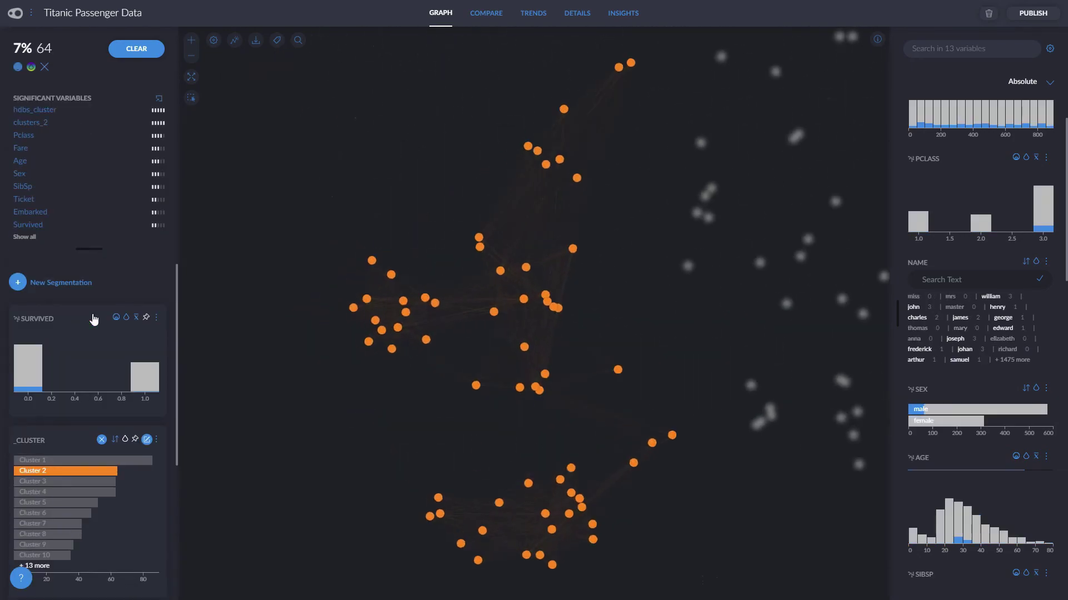
Show the charts as relative percentages and review Cluster 2's significant variables
{"action": "left_click", "coordinate": [1023, 82]}
{"action": "left_click", "coordinate": [1011, 146]}
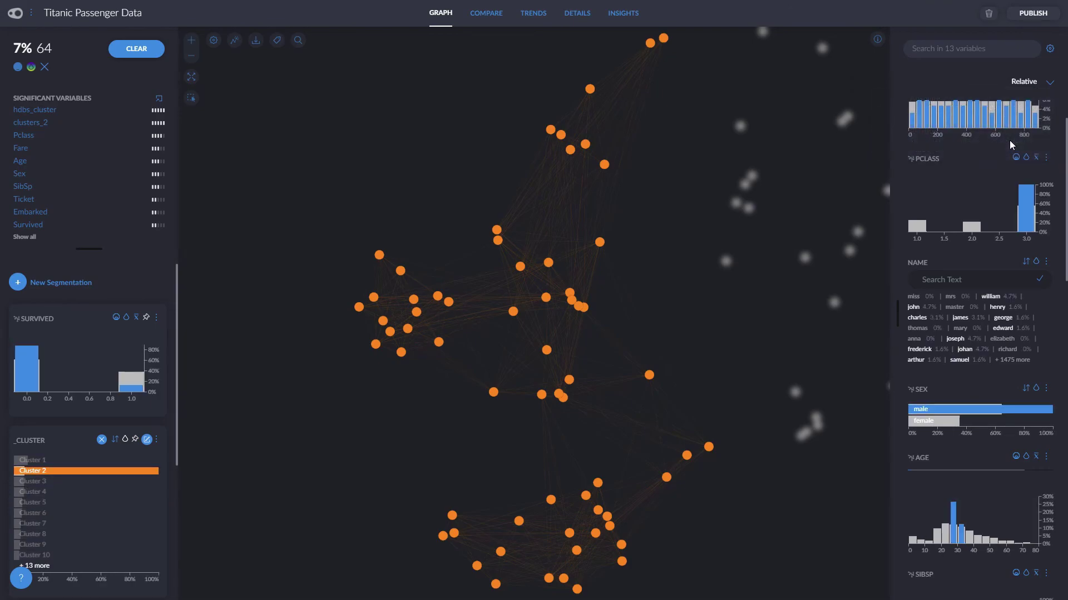
{"action": "scroll", "coordinate": [999, 324], "scroll_direction": "down", "scroll_amount": 1}
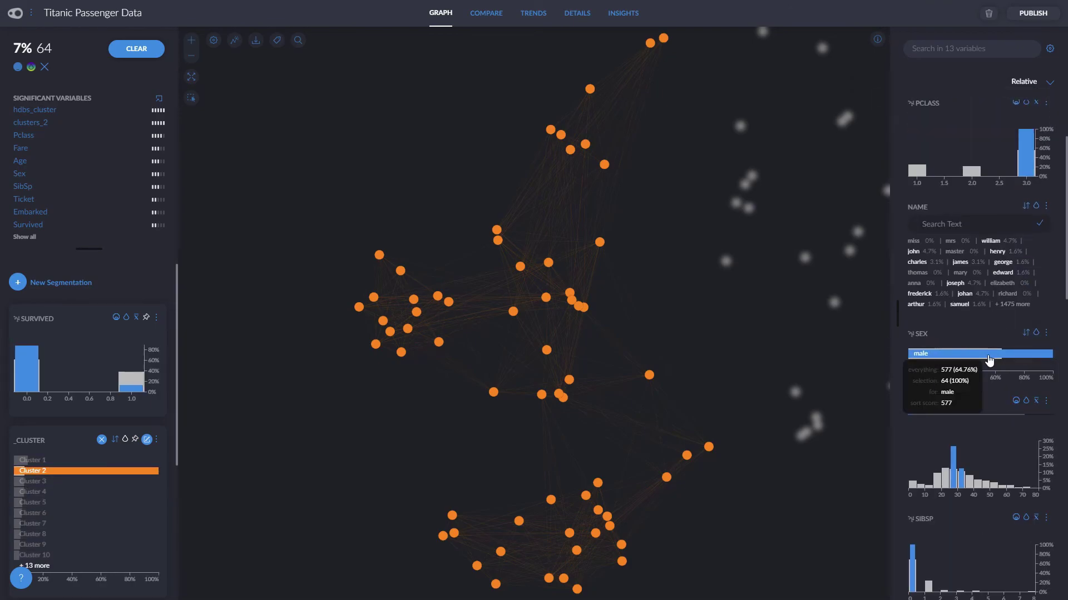
{"action": "scroll", "coordinate": [989, 359], "scroll_direction": "up", "scroll_amount": 1}
{"action": "scroll", "coordinate": [1036, 272], "scroll_direction": "down", "scroll_amount": 2}
{"action": "mouse_move", "coordinate": [953, 433]}
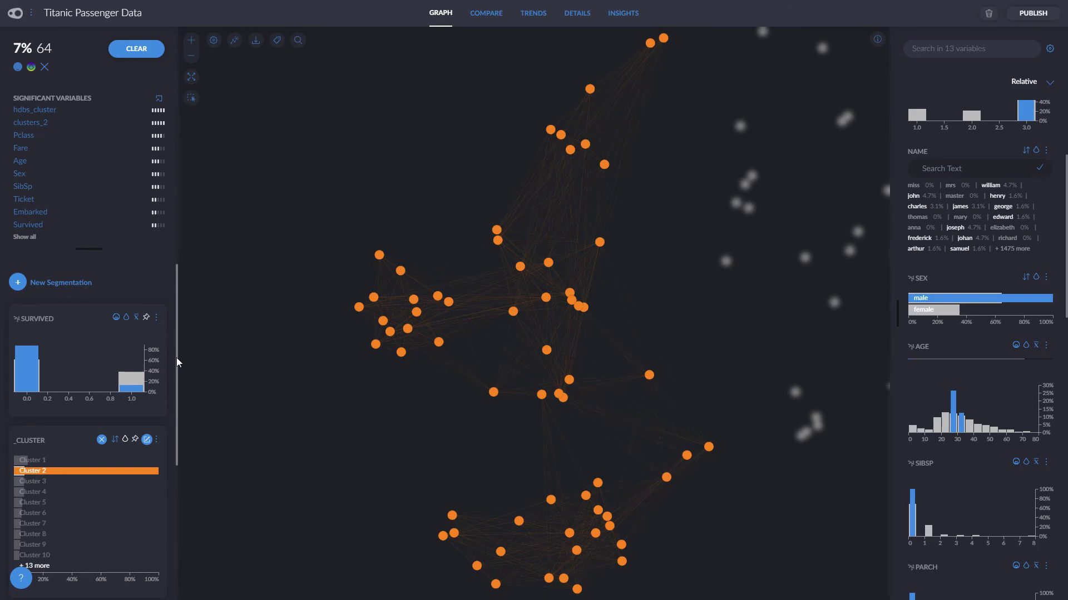
{"action": "left_click_drag", "start_coordinate": [176, 358], "coordinate": [175, 374]}
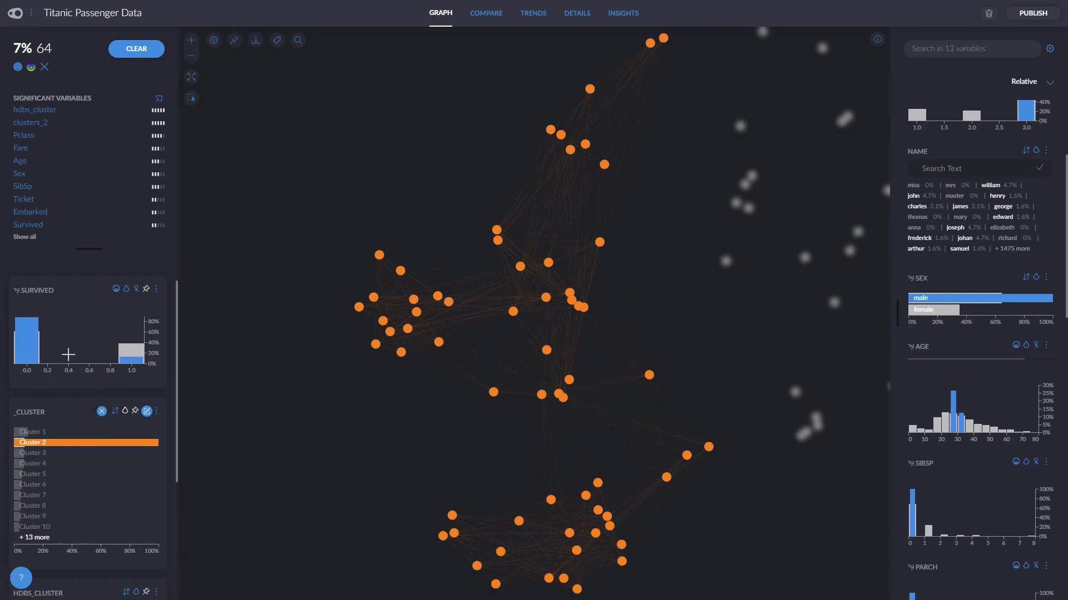
{"action": "mouse_move", "coordinate": [134, 368]}
{"action": "scroll", "coordinate": [504, 263], "scroll_direction": "up", "scroll_amount": 5}
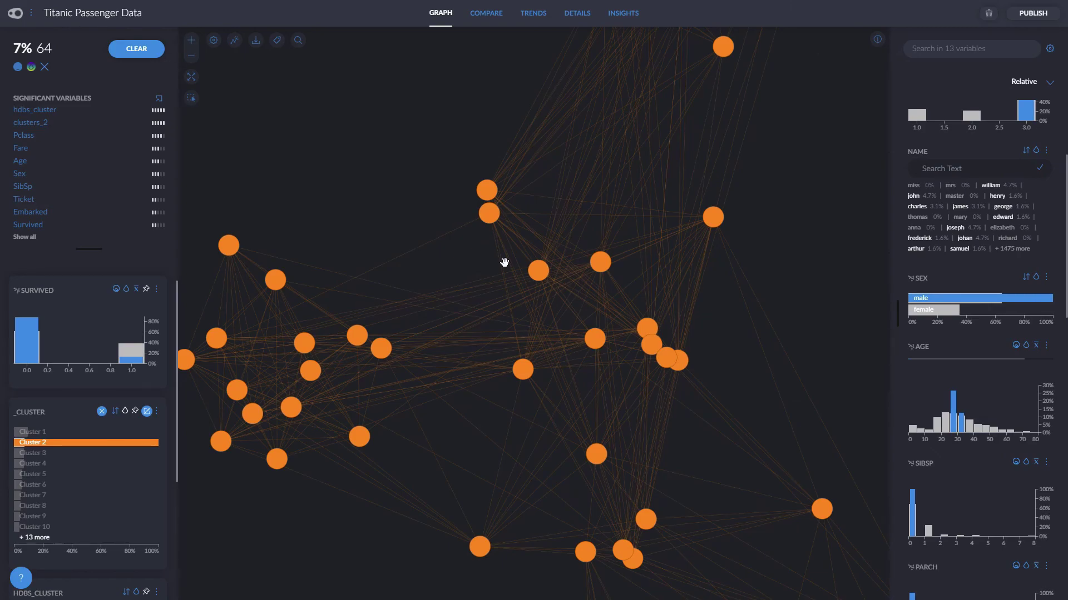
Inspect one passenger, then box-select a group of graph nodes, narrowing to 11 passengers
{"action": "left_click", "coordinate": [497, 218]}
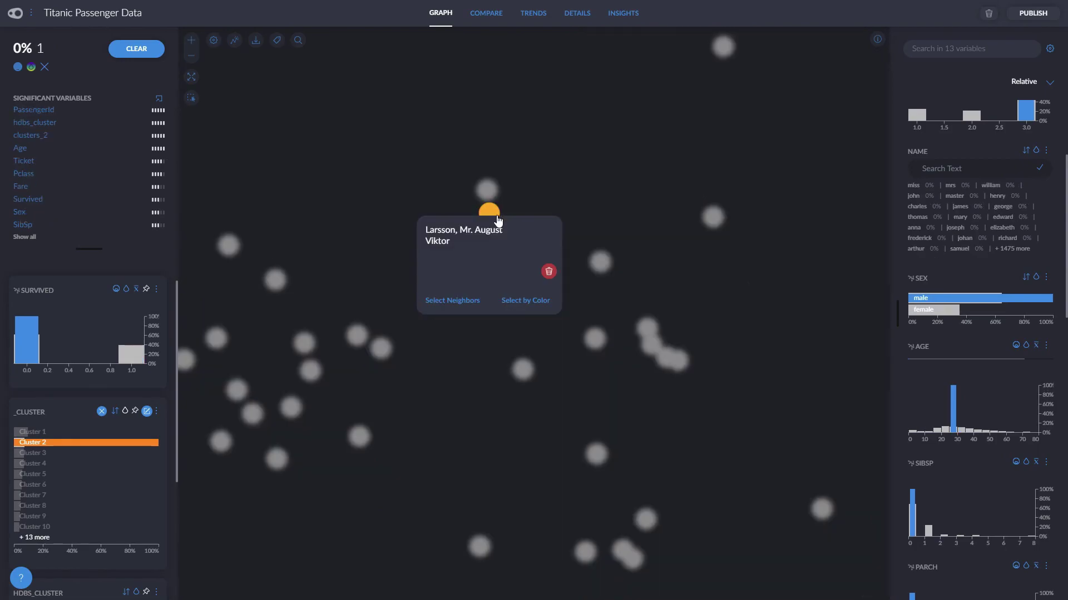
{"action": "left_click", "coordinate": [432, 162]}
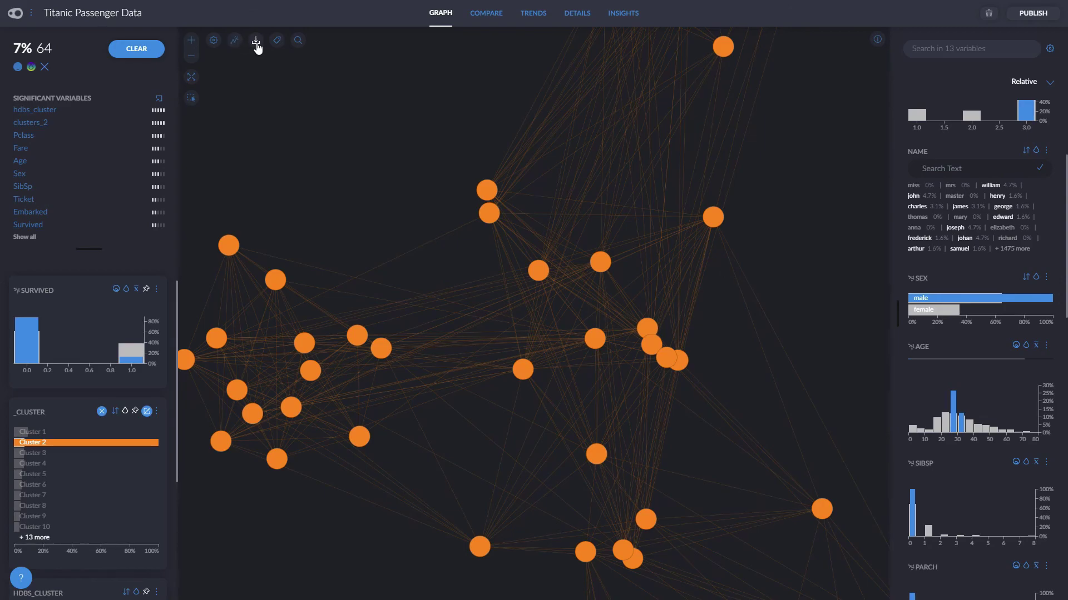
{"action": "left_click", "coordinate": [297, 42]}
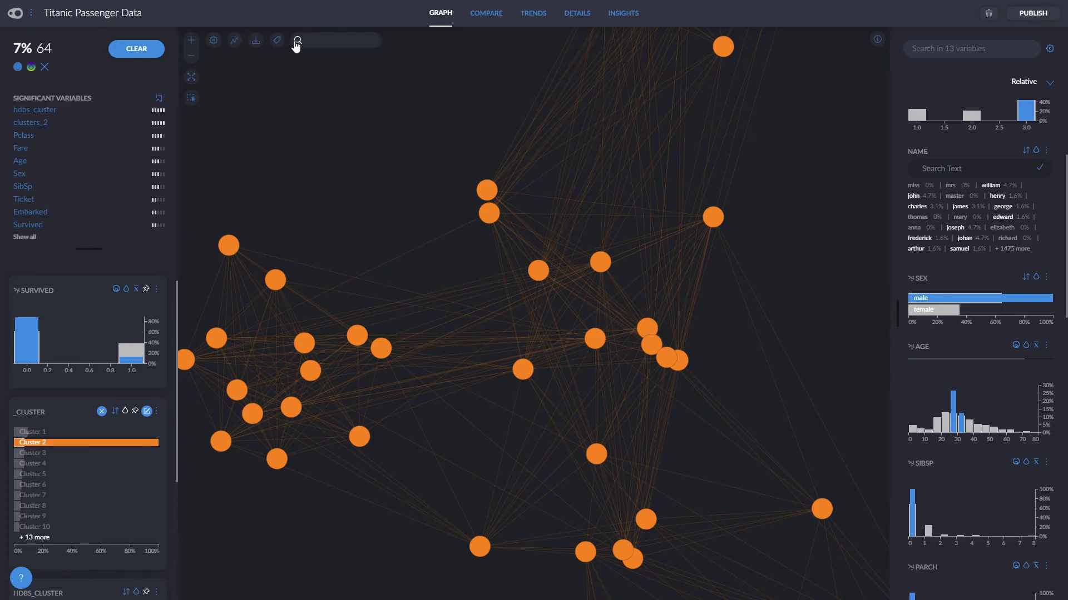
{"action": "left_click", "coordinate": [190, 100]}
{"action": "left_click_drag", "start_coordinate": [416, 145], "coordinate": [760, 436]}
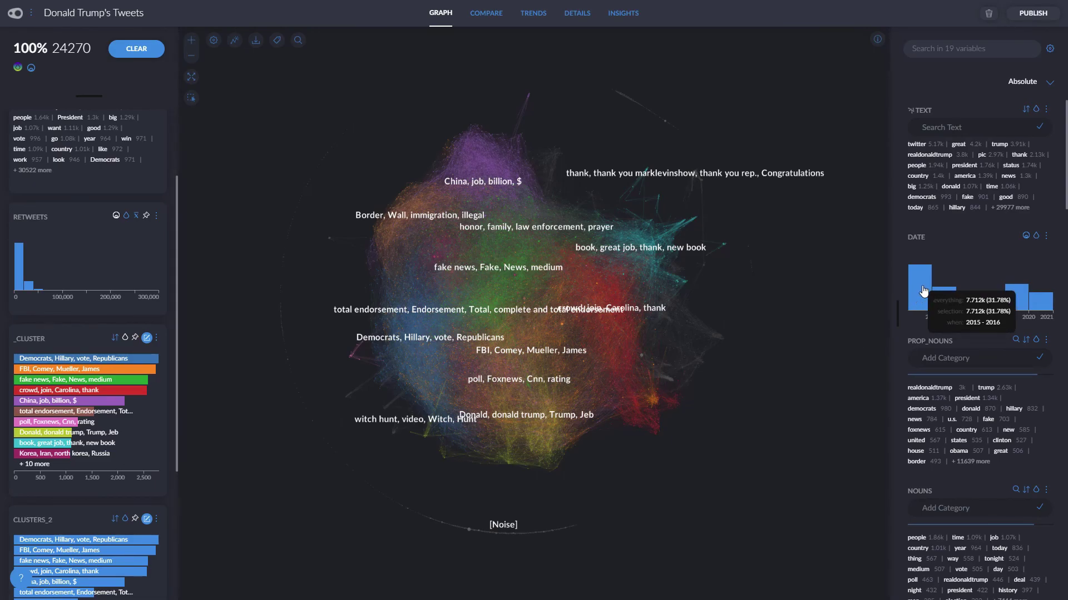
{"action": "left_click_drag", "start_coordinate": [940, 268], "coordinate": [1030, 289]}
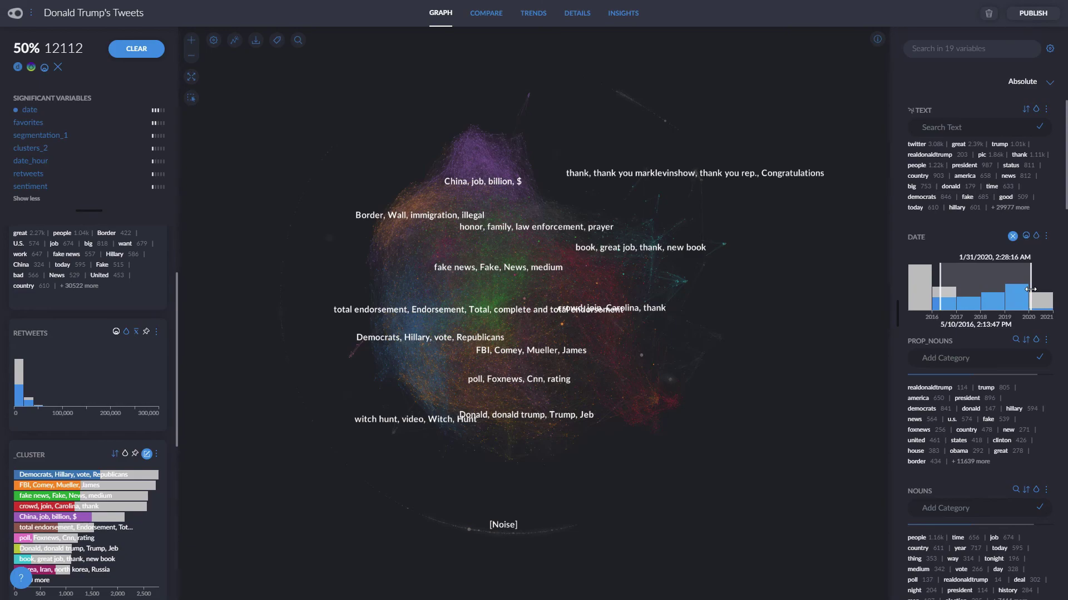
{"action": "left_click", "coordinate": [967, 146]}
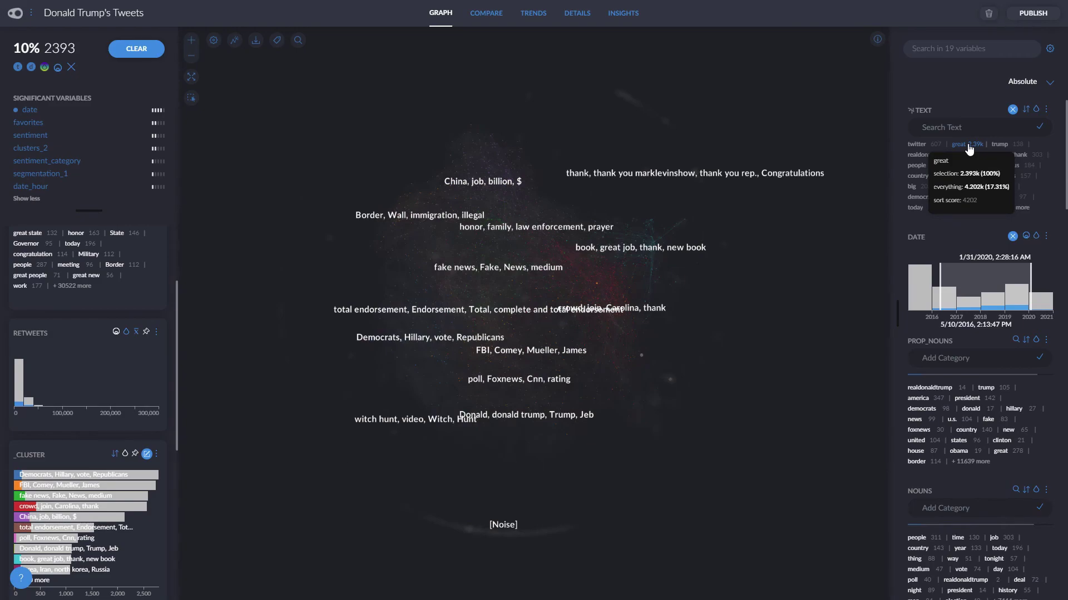
{"action": "left_click", "coordinate": [959, 127]}
{"action": "type", "text": "bad"}
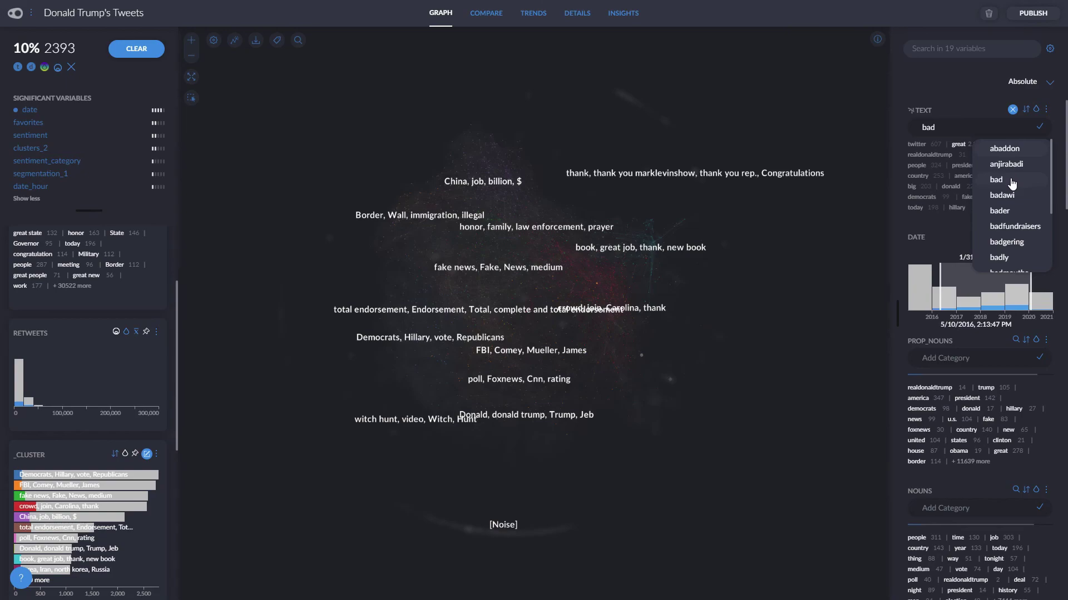
{"action": "left_click", "coordinate": [1011, 182]}
{"action": "left_click", "coordinate": [1039, 129]}
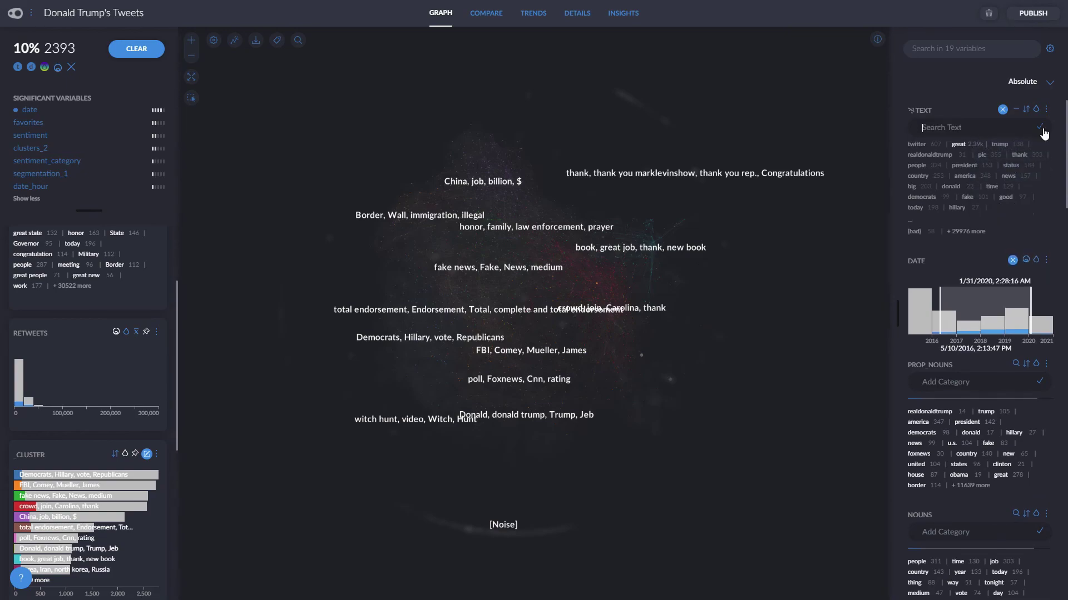
{"action": "left_click", "coordinate": [924, 232]}
Size tweet nodes by favorites and show FAVORITES statistics, keeping cluster colouring
{"action": "scroll", "coordinate": [1056, 330], "scroll_direction": "down", "scroll_amount": 10}
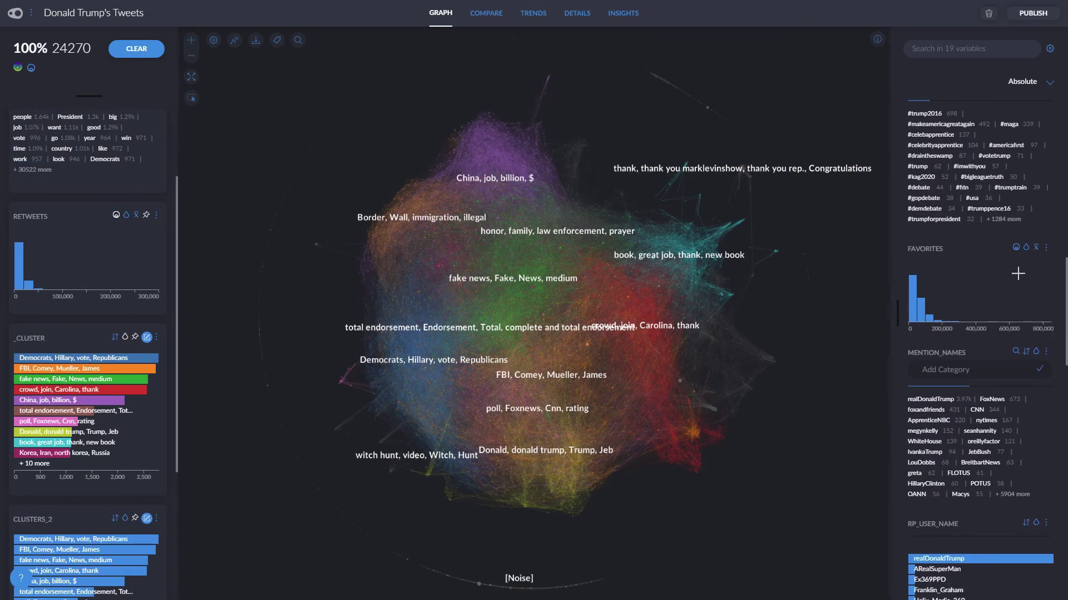
{"action": "left_click", "coordinate": [1016, 250]}
{"action": "left_click", "coordinate": [1027, 250]}
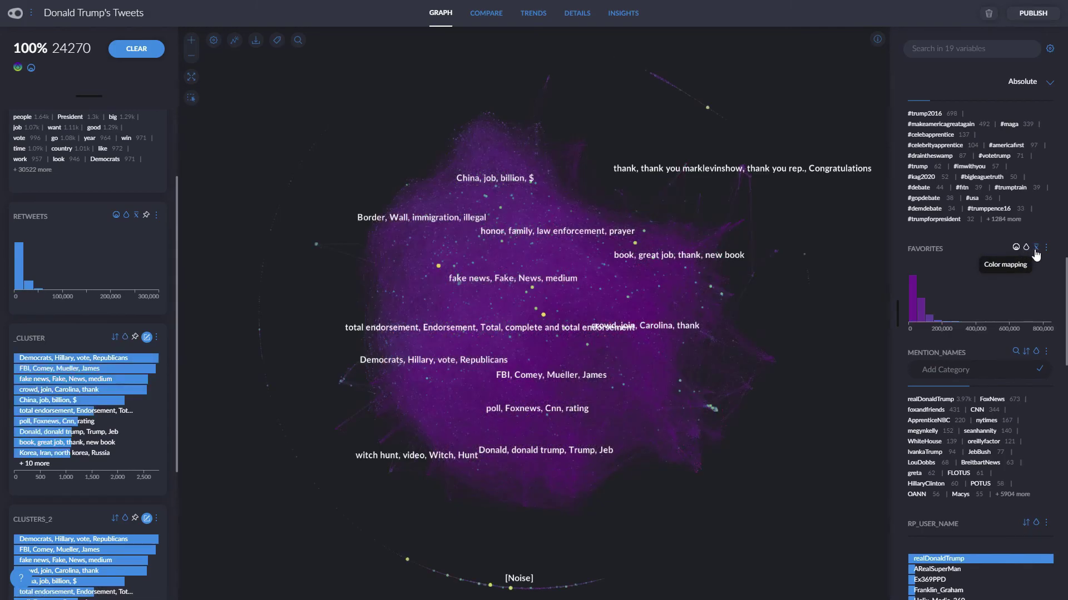
{"action": "left_click", "coordinate": [1037, 250]}
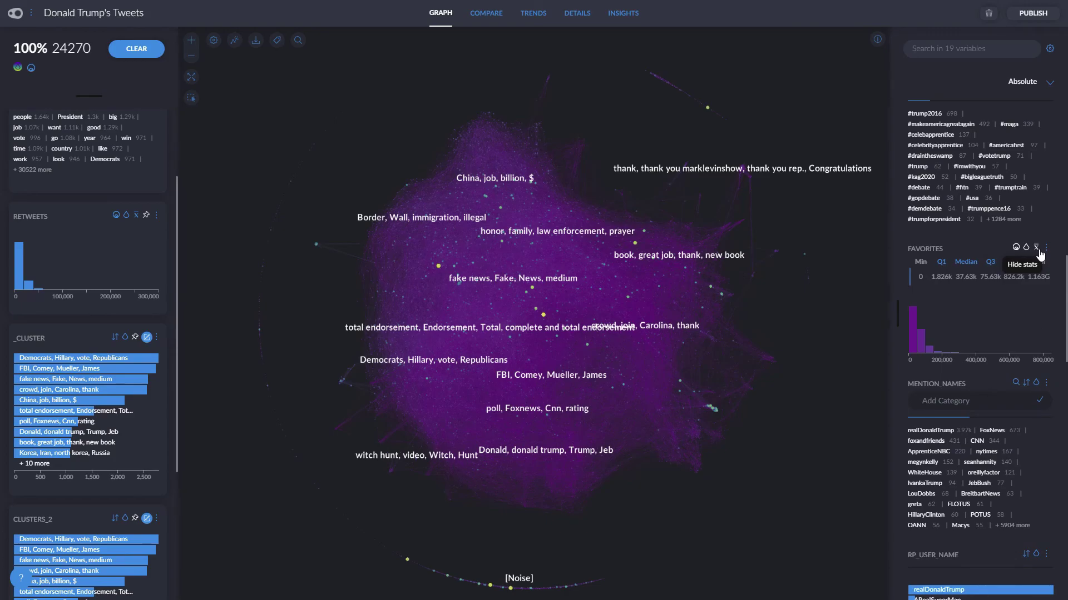
{"action": "left_click", "coordinate": [1026, 247]}
Filter to tweets containing hashtags, then clear that filter
{"action": "scroll", "coordinate": [978, 250], "scroll_direction": "up", "scroll_amount": 2}
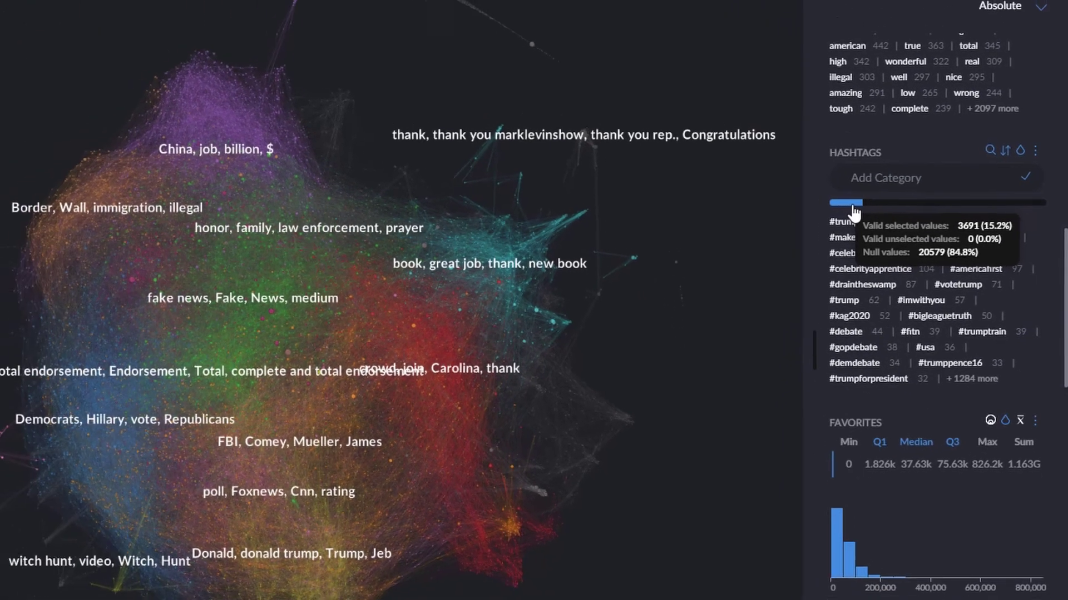
{"action": "left_click", "coordinate": [770, 192]}
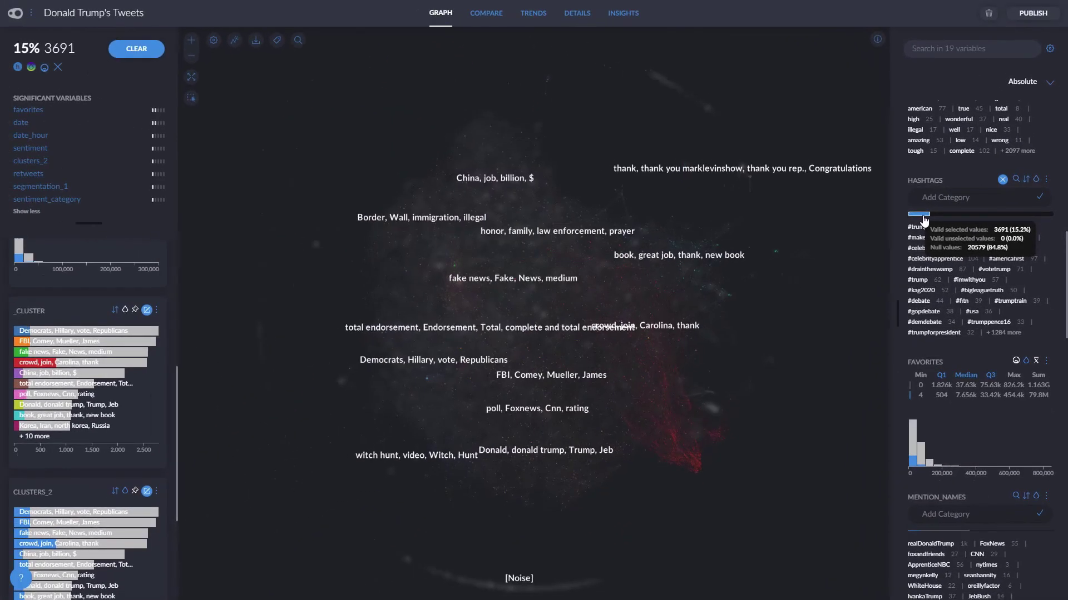
{"action": "left_click", "coordinate": [923, 218]}
Pin the ADJECTIVES variable as a column
{"action": "scroll", "coordinate": [1004, 223], "scroll_direction": "down", "scroll_amount": 3}
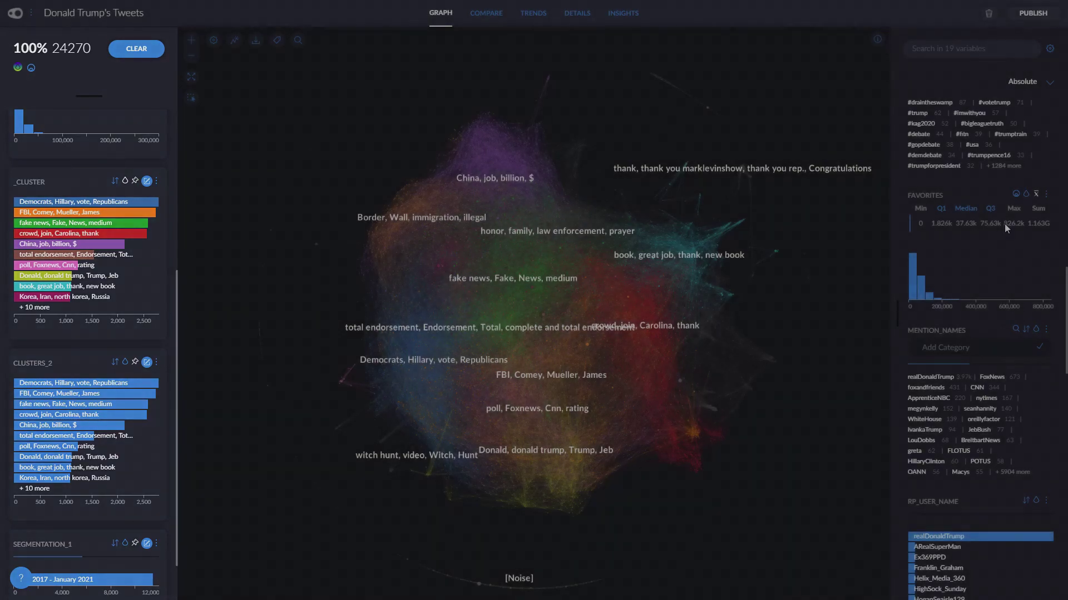
{"action": "scroll", "coordinate": [1005, 224], "scroll_direction": "up", "scroll_amount": 3}
{"action": "scroll", "coordinate": [1004, 225], "scroll_direction": "up", "scroll_amount": 4}
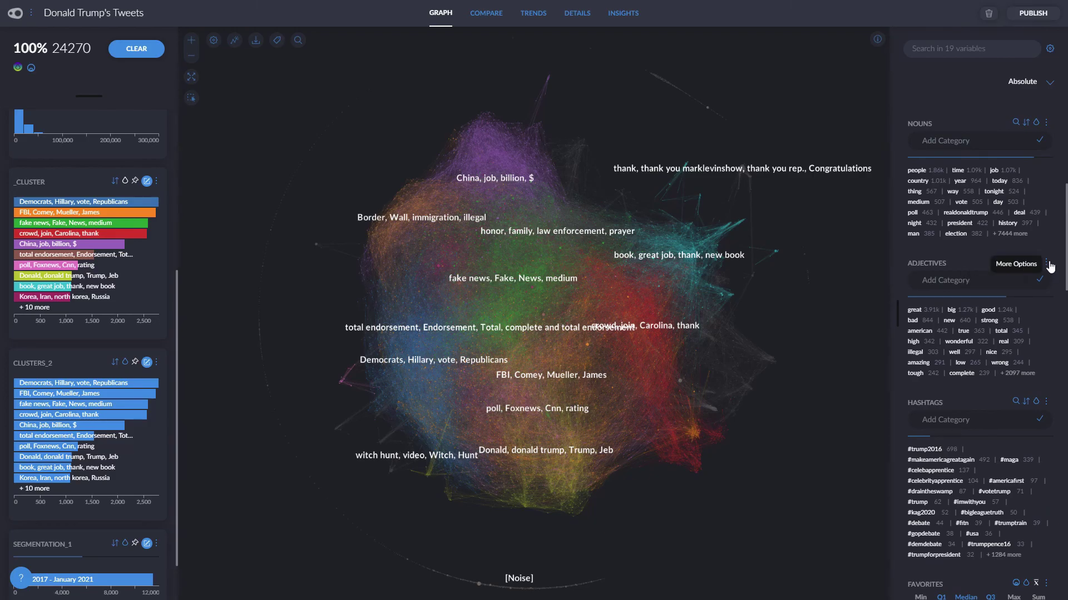
{"action": "left_click", "coordinate": [1046, 262]}
{"action": "left_click", "coordinate": [998, 282]}
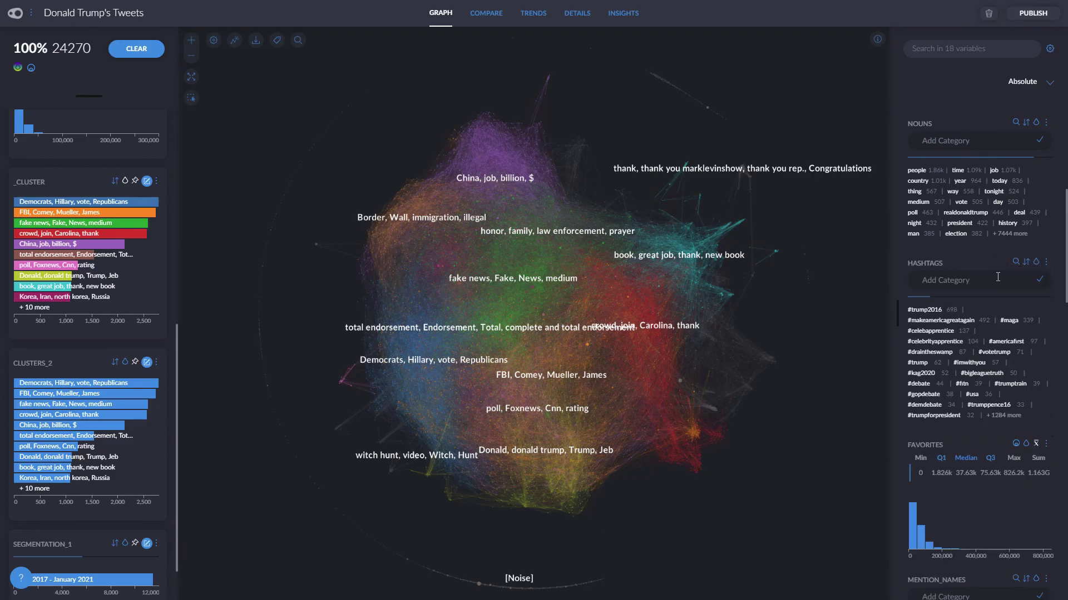
Browse the FBI, Donald, and Democrats clusters, ending on the fake news cluster (2582 tweets)
{"action": "scroll", "coordinate": [132, 292], "scroll_direction": "up", "scroll_amount": 3}
{"action": "scroll", "coordinate": [132, 292], "scroll_direction": "up", "scroll_amount": 3}
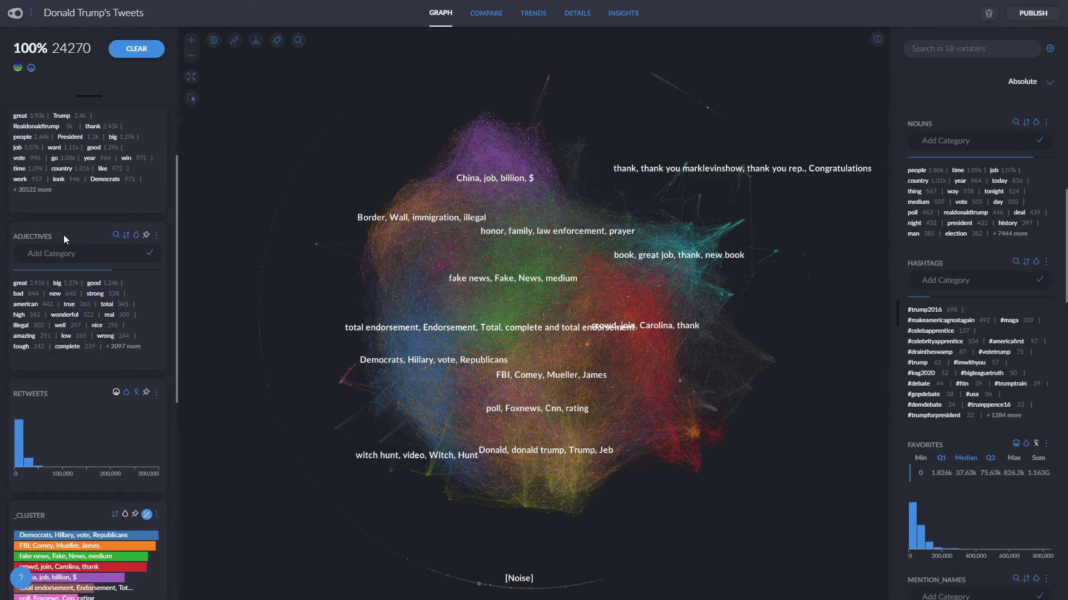
{"action": "left_click_drag", "start_coordinate": [176, 221], "coordinate": [179, 297]}
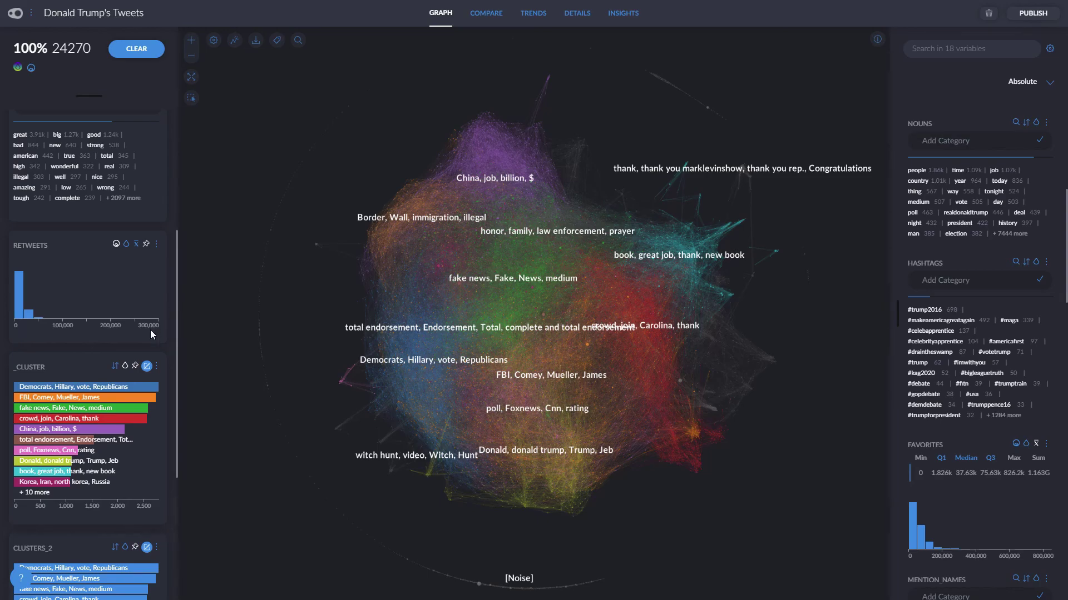
{"action": "left_click", "coordinate": [73, 398]}
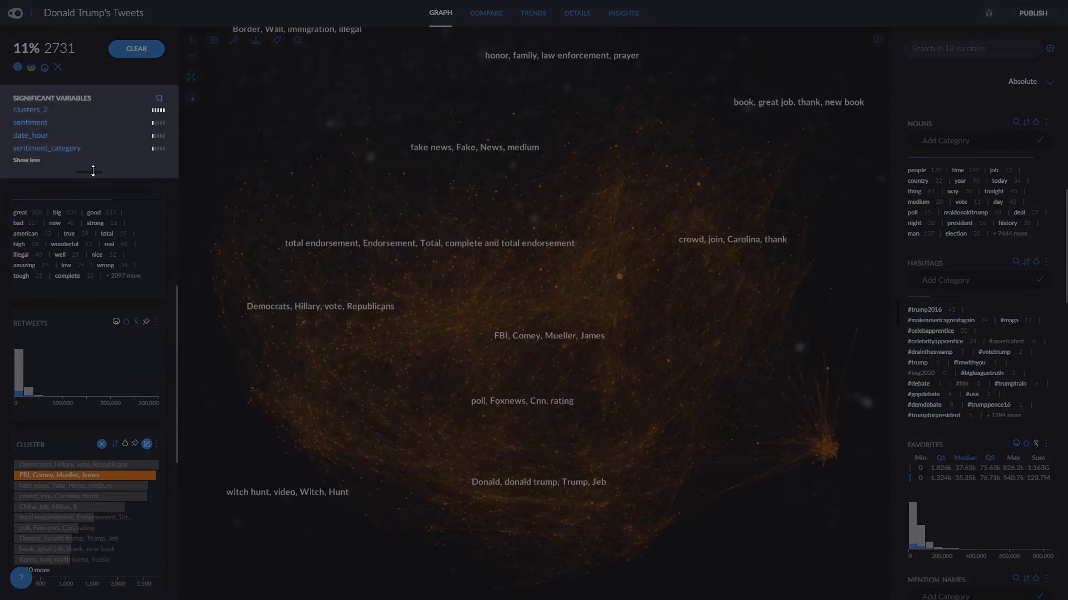
{"action": "scroll", "coordinate": [95, 174], "scroll_direction": "up", "scroll_amount": 2}
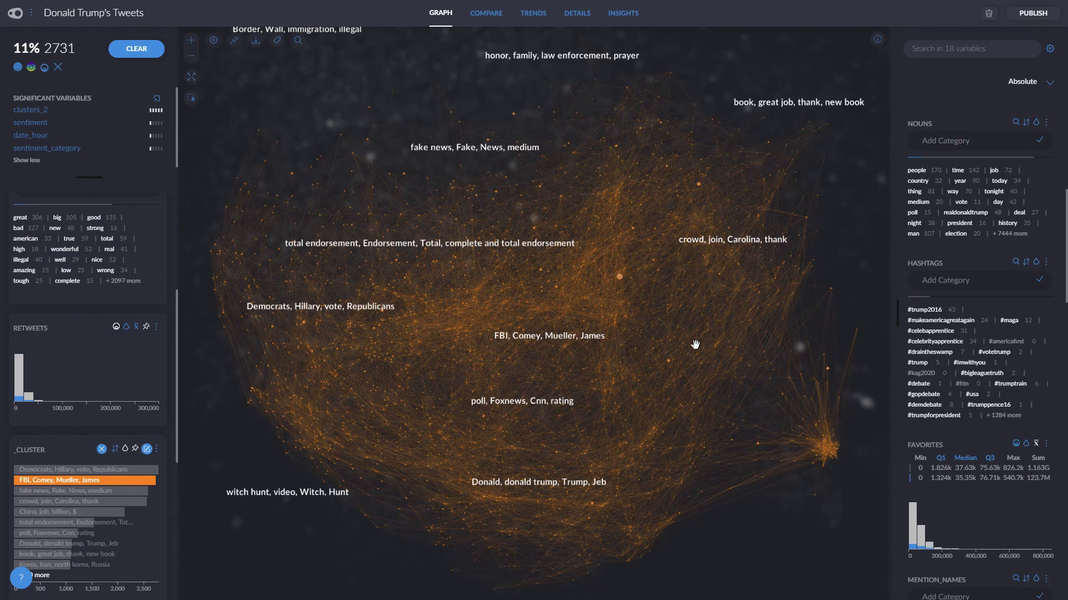
{"action": "scroll", "coordinate": [978, 345], "scroll_direction": "down", "scroll_amount": 1}
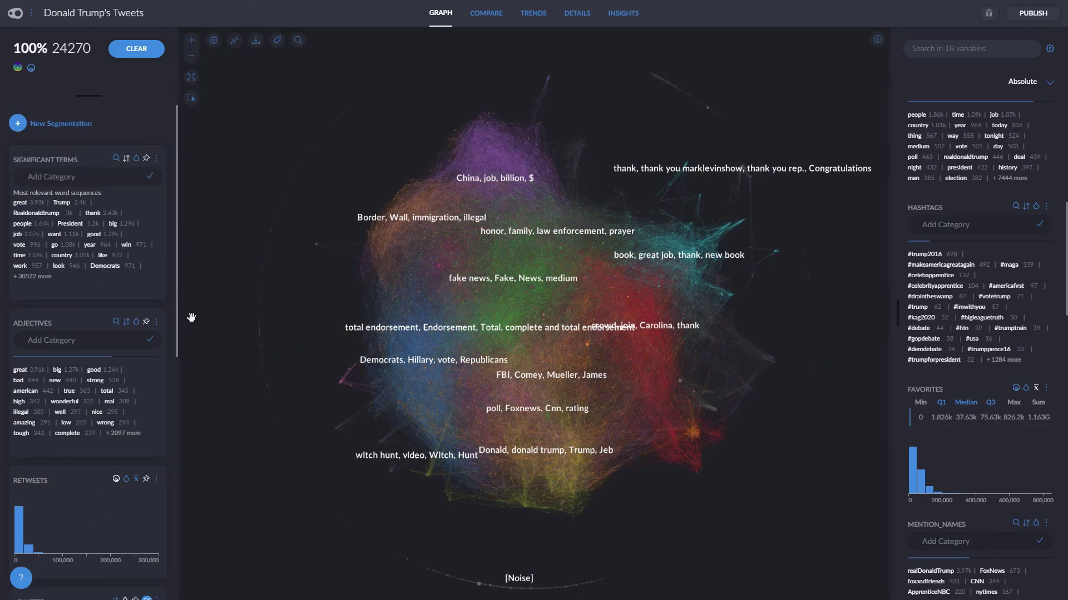
{"action": "scroll", "coordinate": [172, 352], "scroll_direction": "down", "scroll_amount": 1}
{"action": "scroll", "coordinate": [171, 352], "scroll_direction": "down", "scroll_amount": 4}
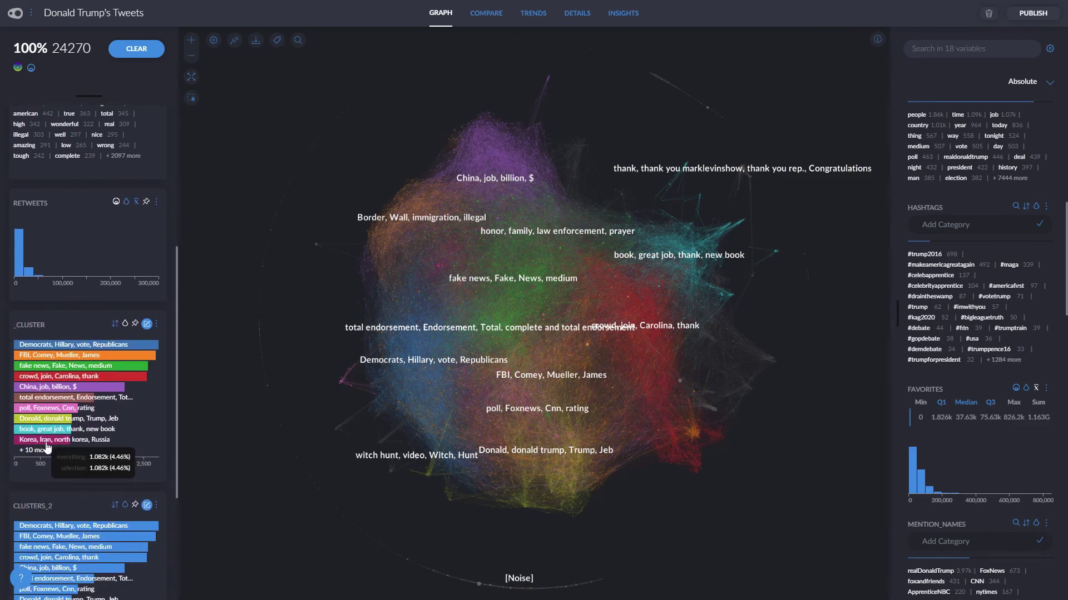
{"action": "left_click", "coordinate": [46, 425]}
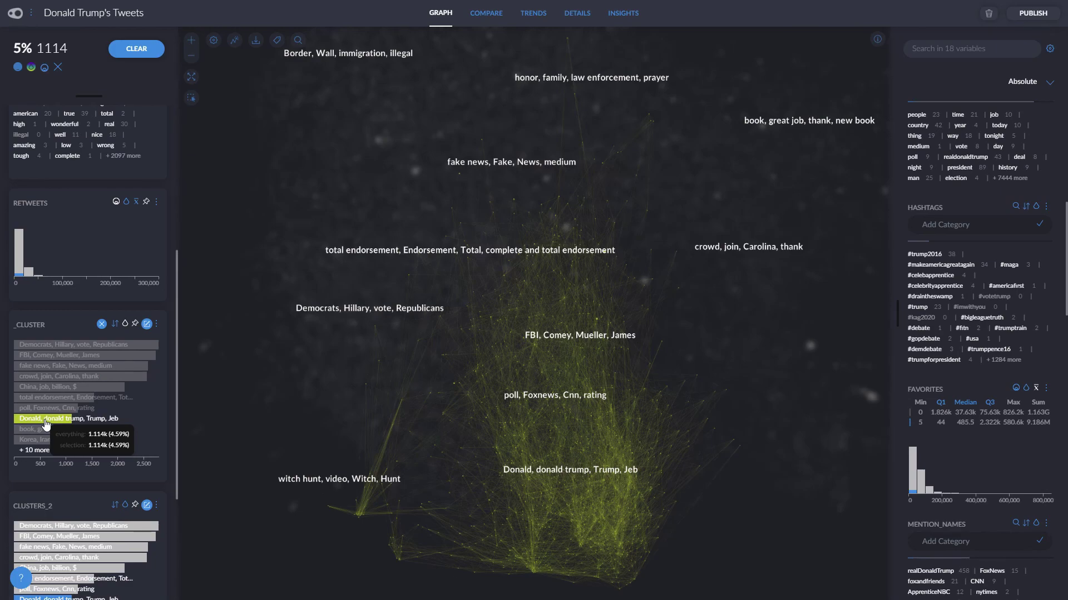
{"action": "left_click", "coordinate": [82, 347]}
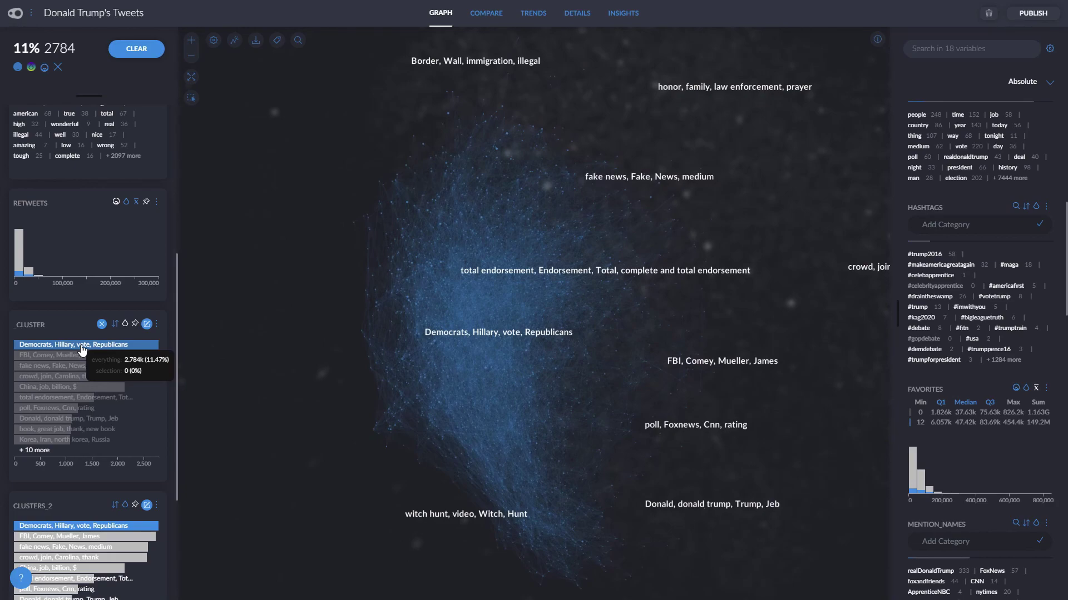
{"action": "left_click", "coordinate": [75, 367]}
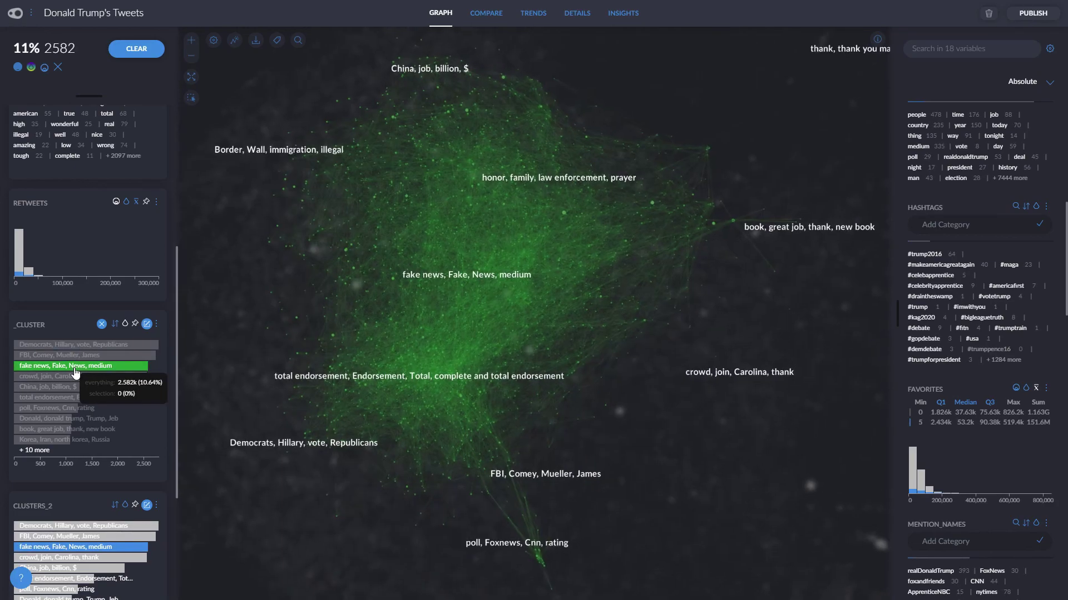
Clear the selection, filter to tweets using 'great', and sort clusters by uplift
{"action": "left_click", "coordinate": [145, 55]}
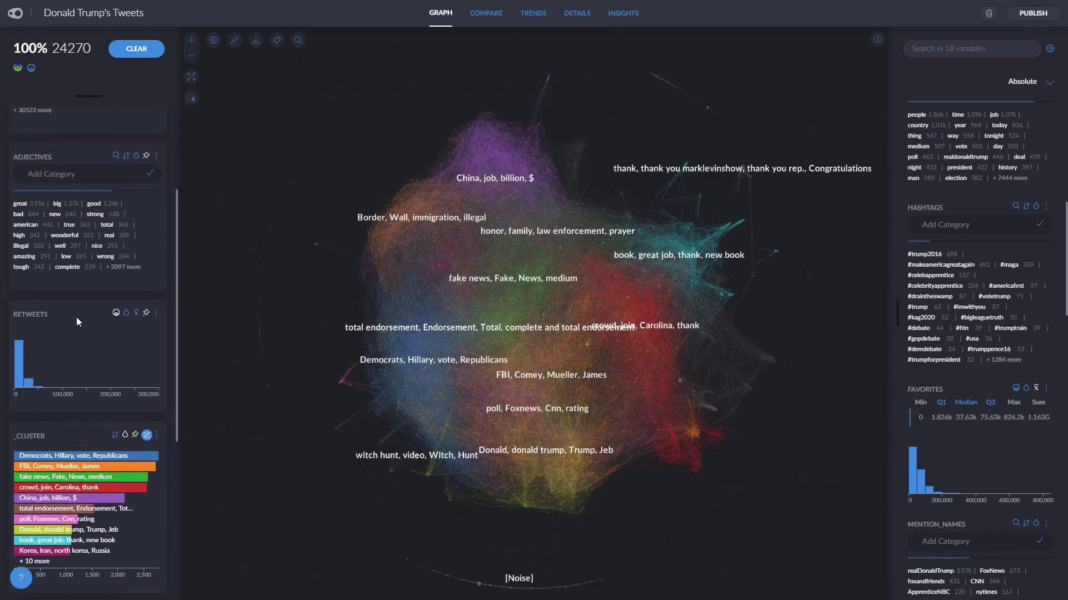
{"action": "scroll", "coordinate": [76, 317], "scroll_direction": "up", "scroll_amount": 1}
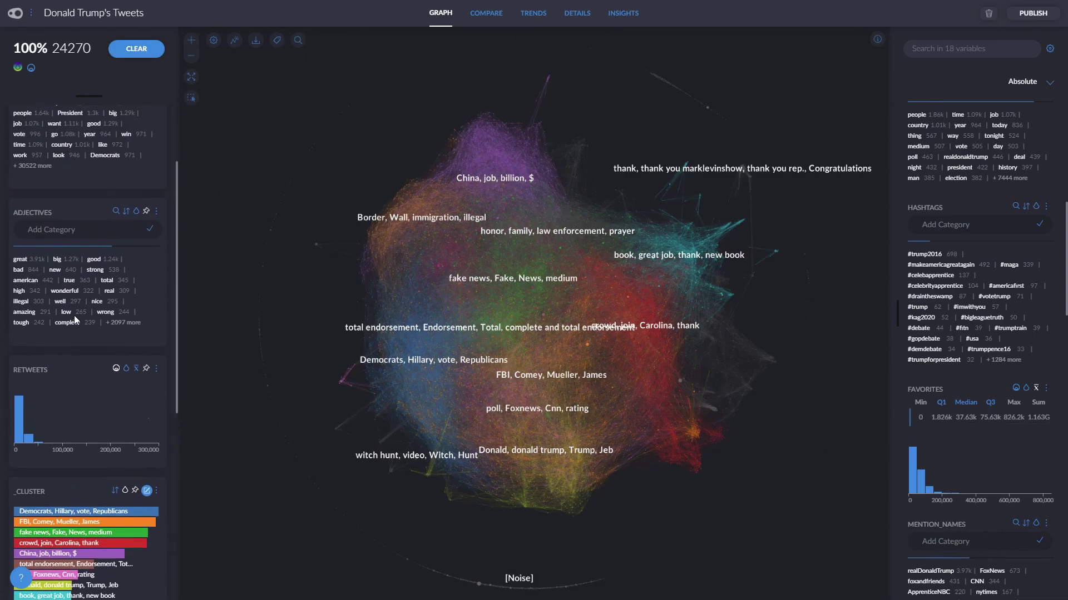
{"action": "left_click", "coordinate": [24, 266]}
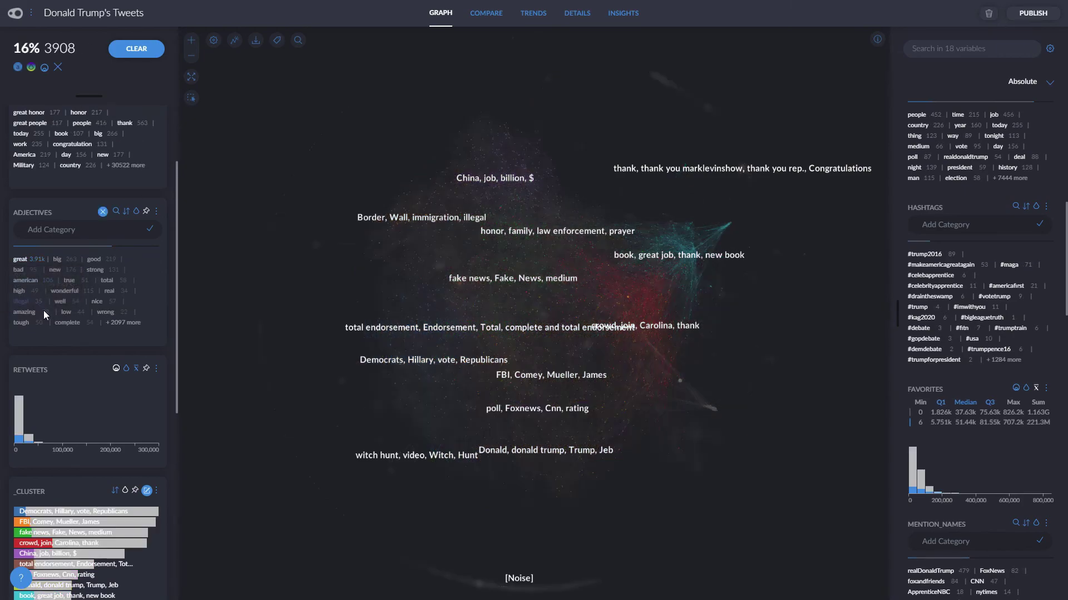
{"action": "scroll", "coordinate": [53, 334], "scroll_direction": "down", "scroll_amount": 2}
{"action": "left_click", "coordinate": [115, 379]}
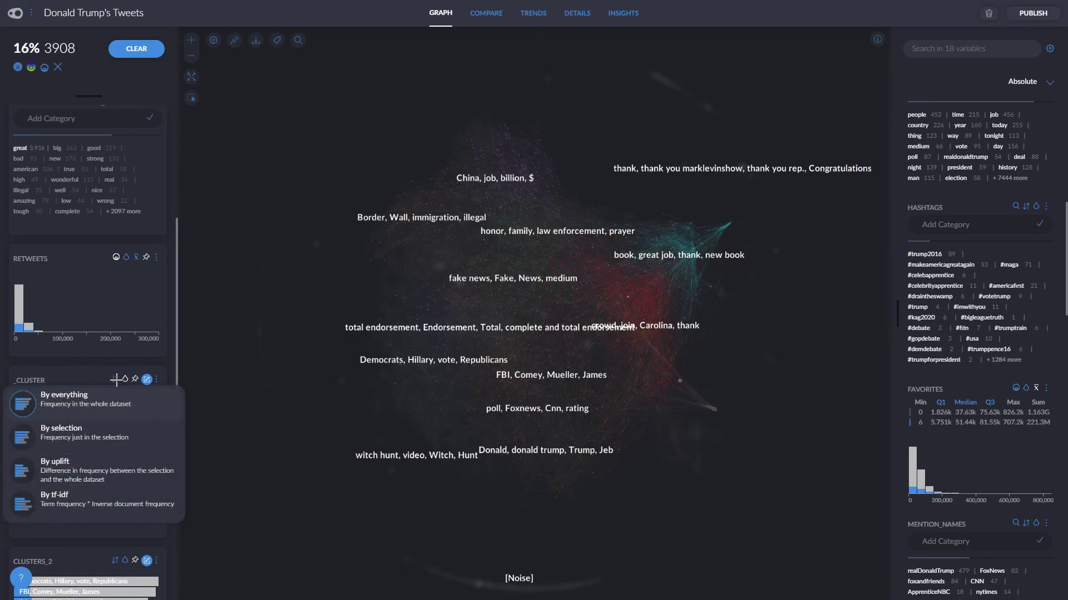
{"action": "left_click", "coordinate": [60, 470]}
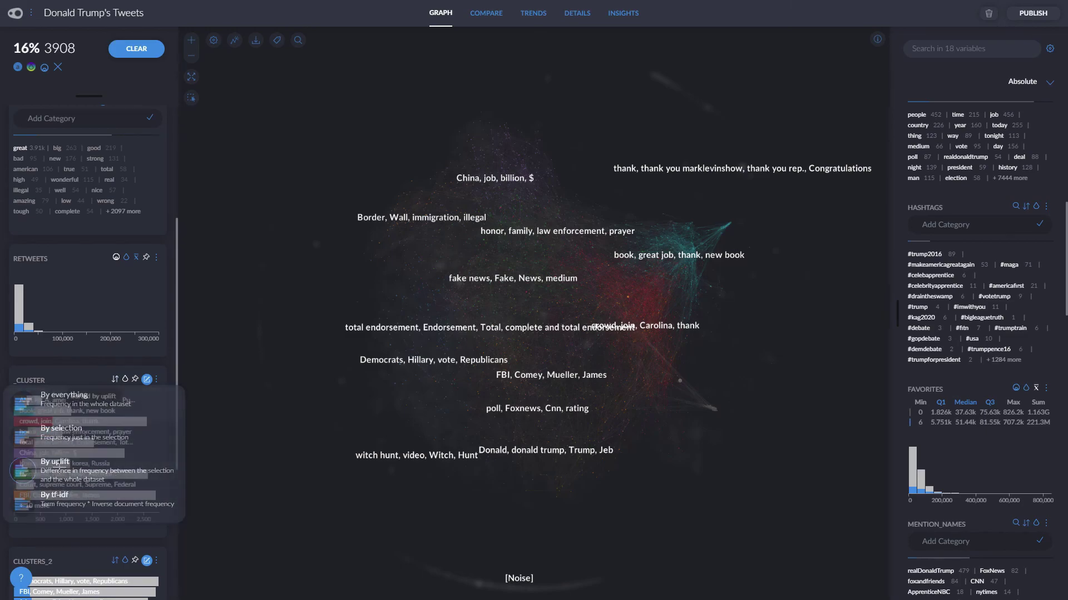
Switch all variable summaries from absolute counts to relative percentages
{"action": "left_click", "coordinate": [1028, 88]}
{"action": "left_click", "coordinate": [987, 139]}
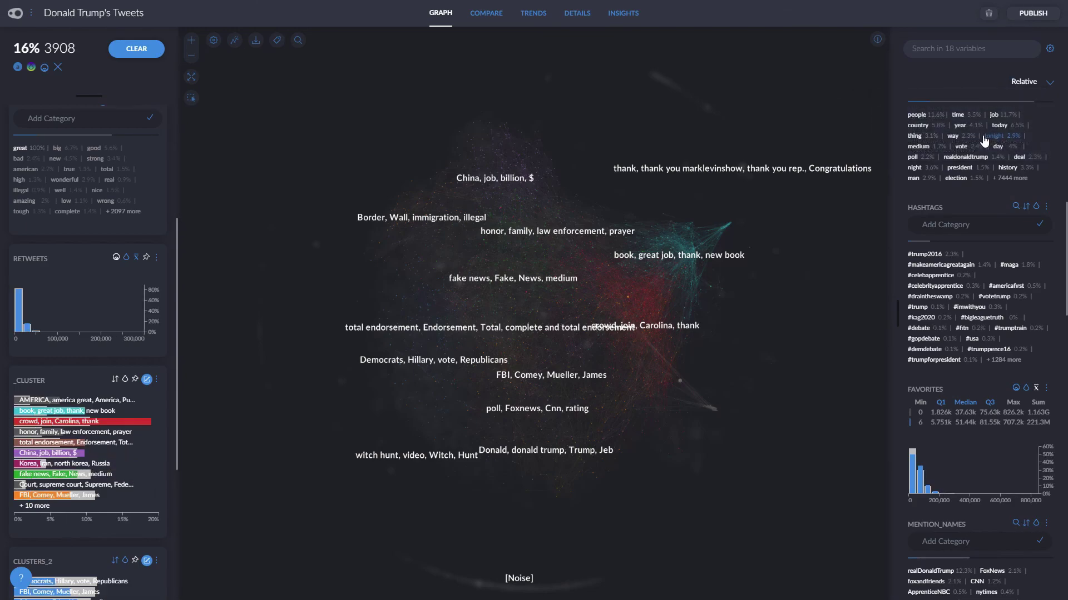
{"action": "left_click_drag", "start_coordinate": [177, 331], "coordinate": [179, 358]}
{"action": "mouse_move", "coordinate": [107, 354]}
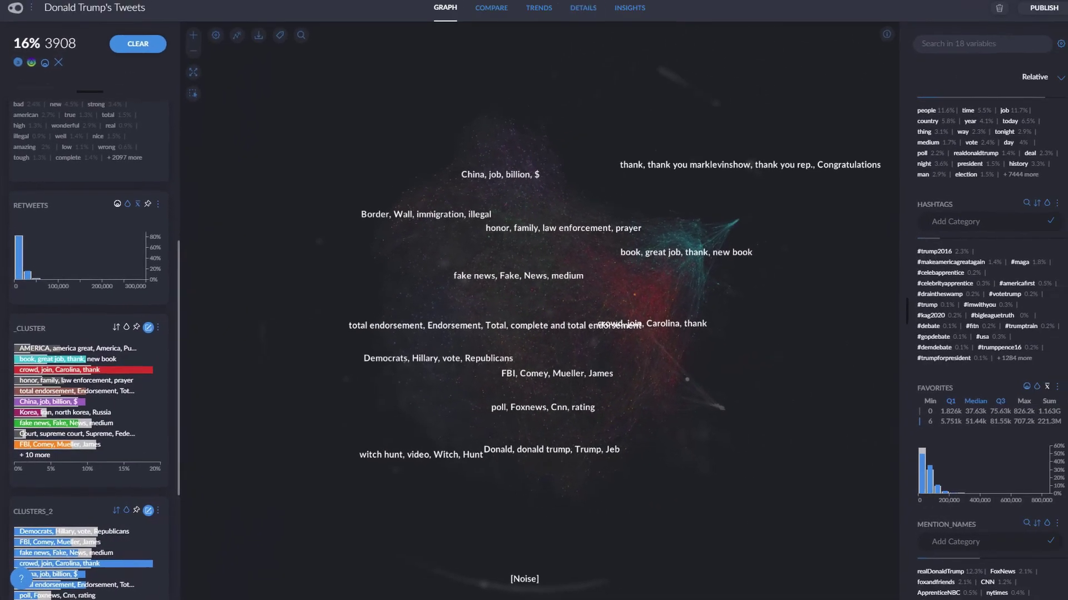
{"action": "left_click_drag", "start_coordinate": [1065, 271], "coordinate": [1065, 224]}
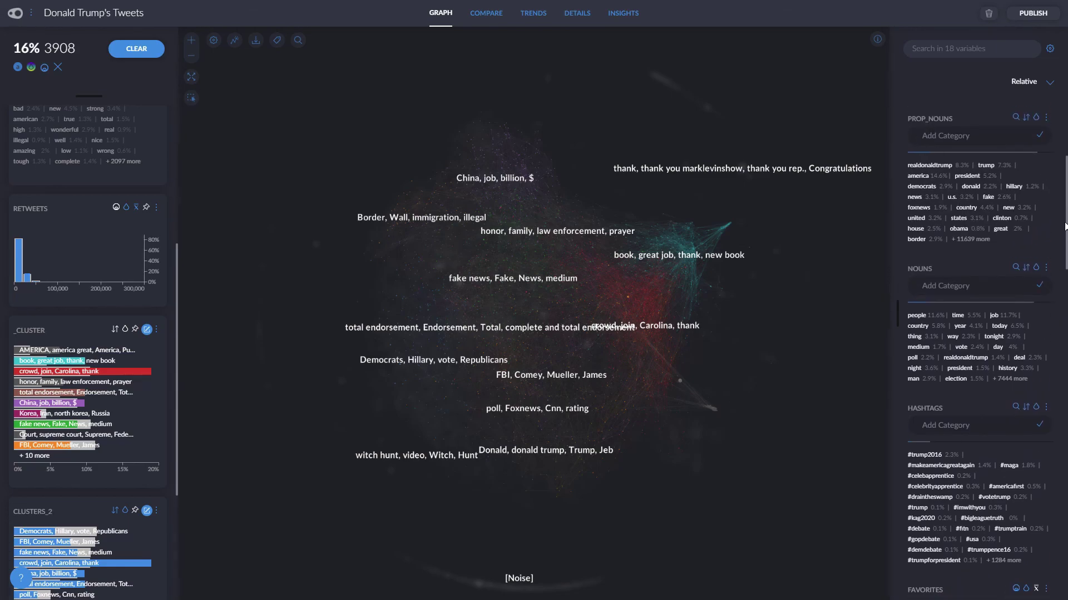
Filter to fake news cluster tweets with at least 25000 retweets (404 tweets)
{"action": "mouse_move", "coordinate": [940, 170]}
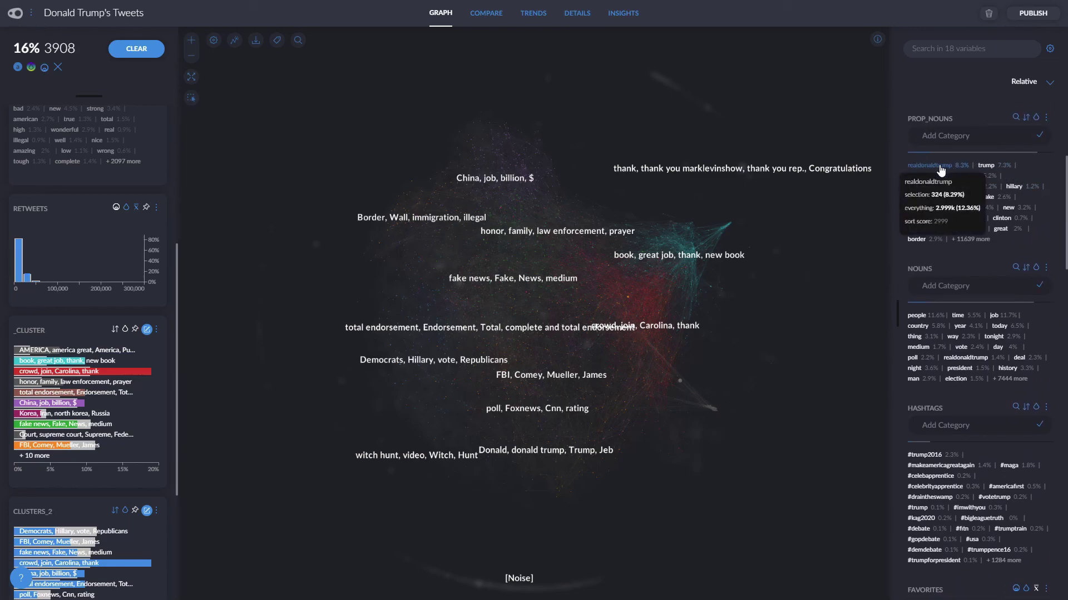
{"action": "left_click", "coordinate": [149, 50]}
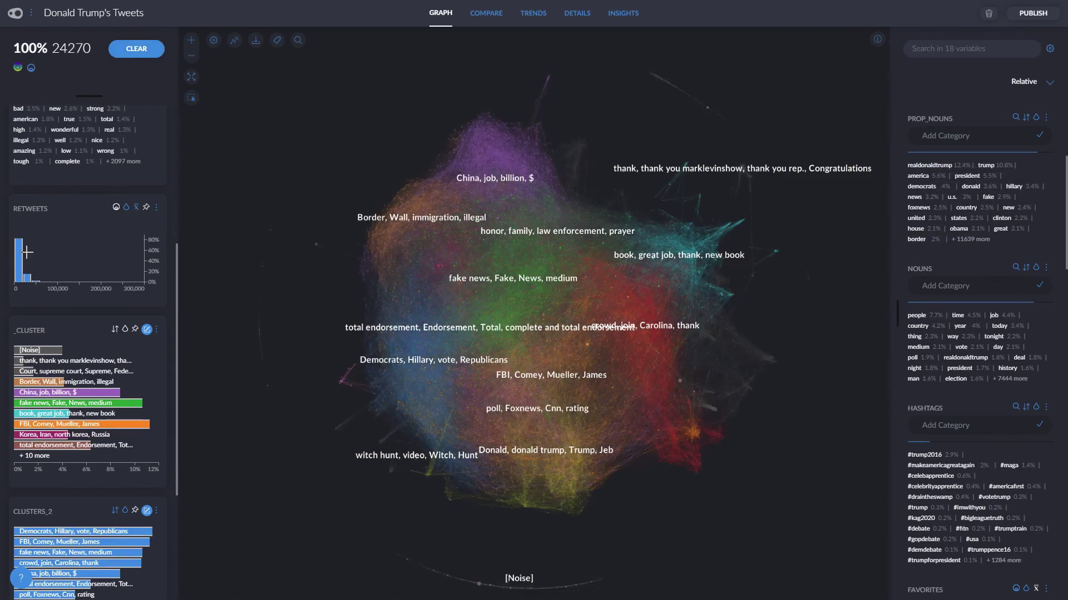
{"action": "left_click_drag", "start_coordinate": [26, 252], "coordinate": [146, 253]}
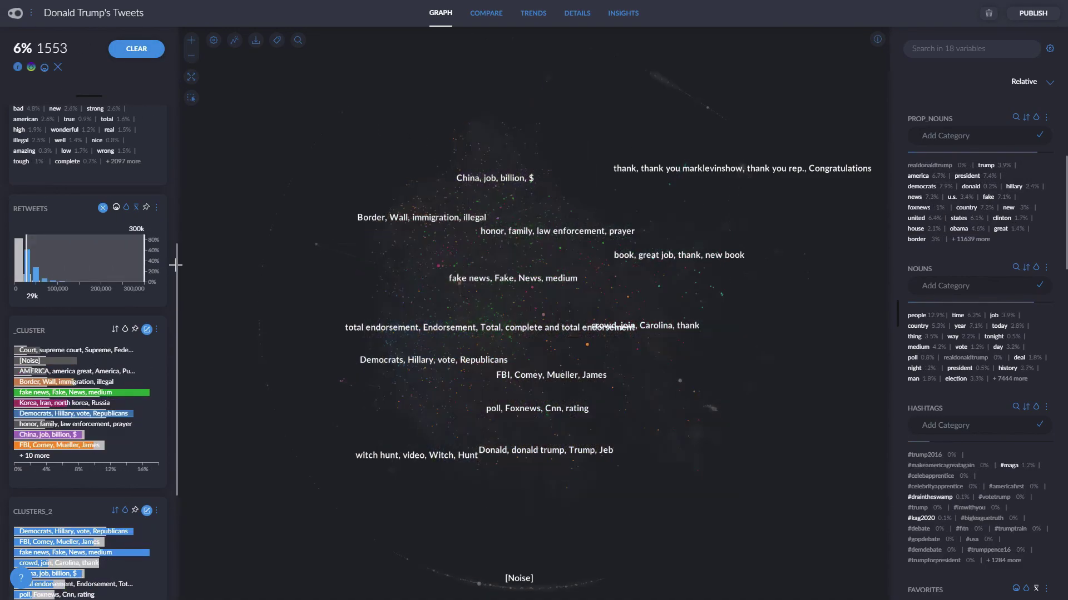
{"action": "left_click", "coordinate": [32, 298]}
{"action": "type", "text": "25000"}
{"action": "key", "text": "Return"}
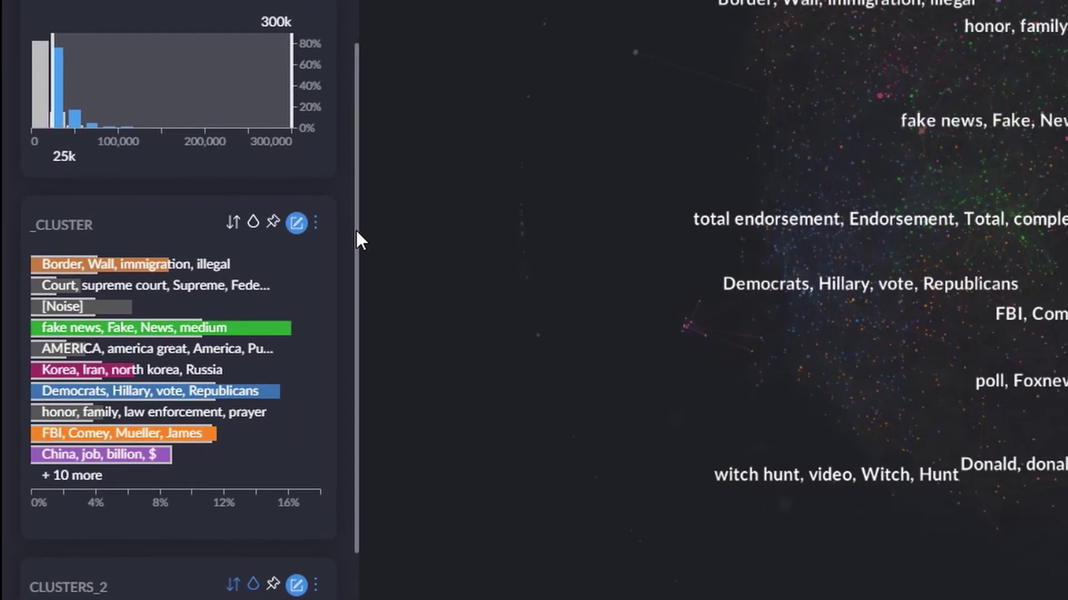
{"action": "scroll", "coordinate": [359, 240], "scroll_direction": "down", "scroll_amount": 1}
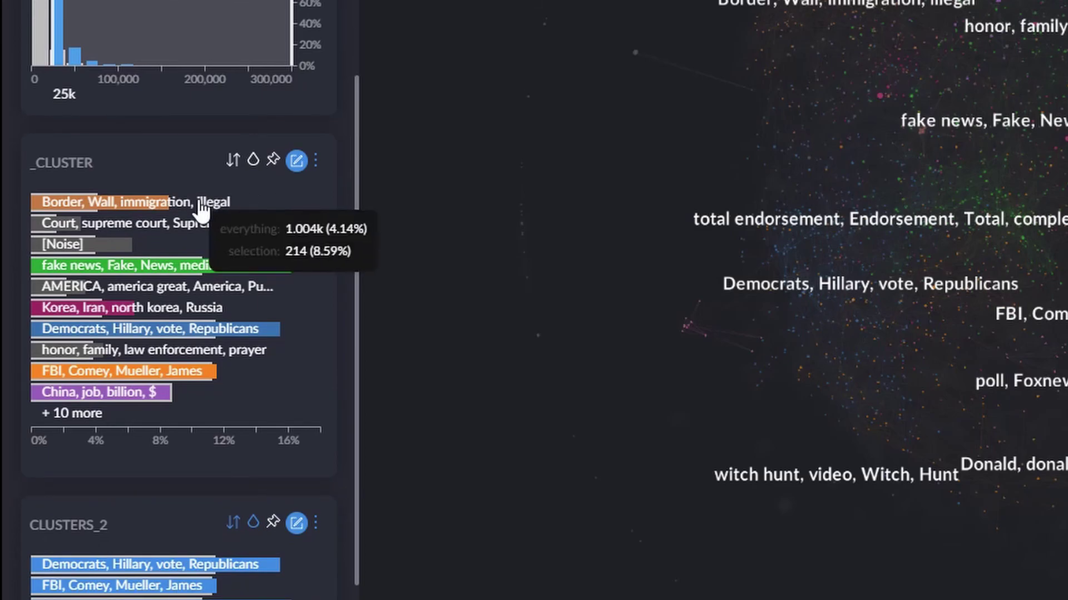
{"action": "left_click", "coordinate": [250, 266]}
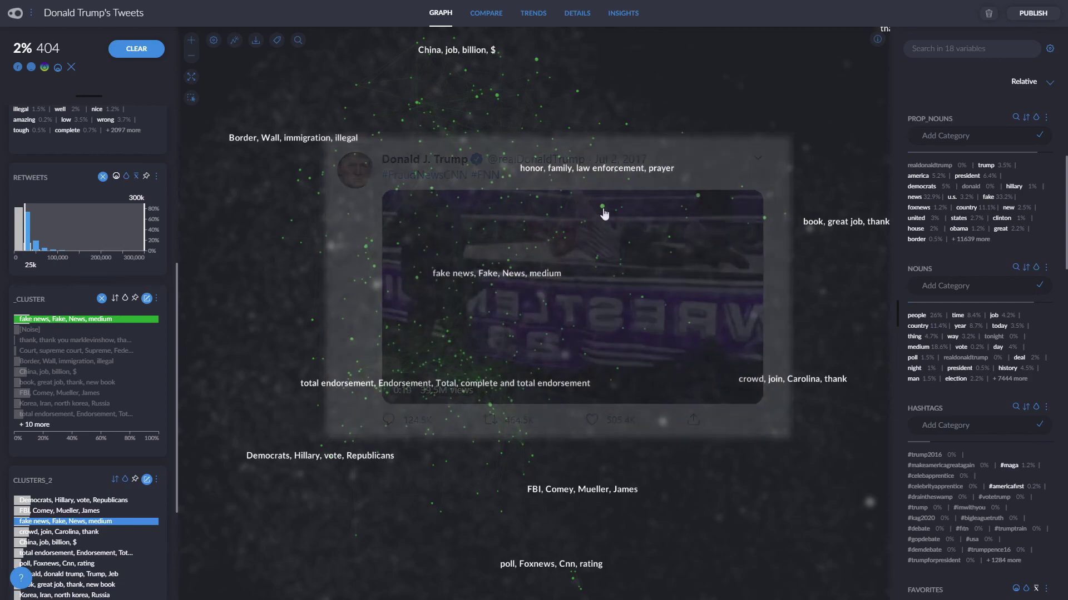
Save the cluster chart as insight 'Fake news is a topic that does well for Trump'
{"action": "left_click", "coordinate": [604, 215]}
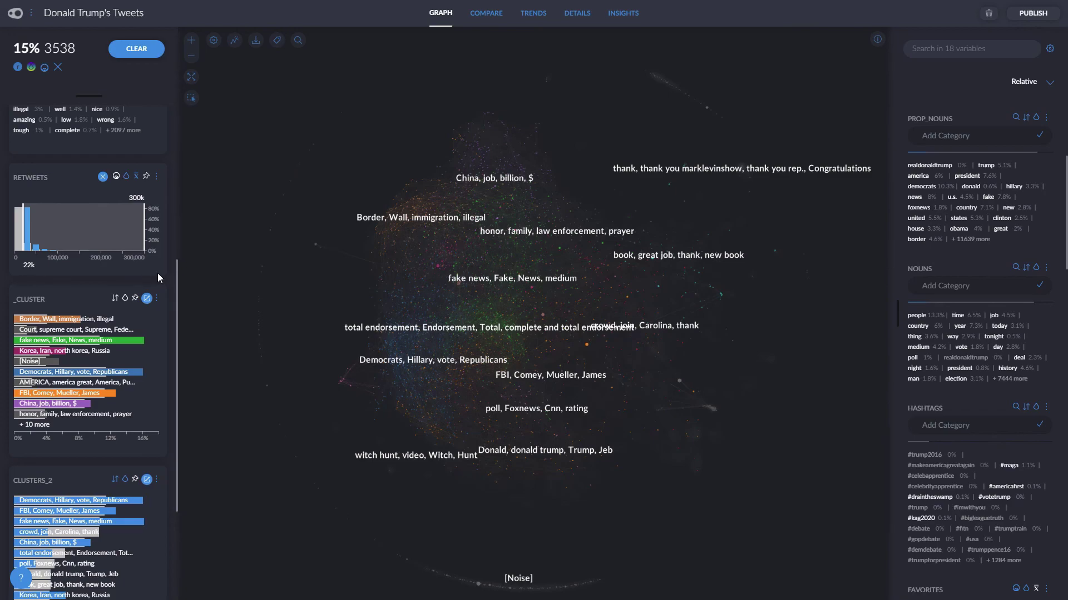
{"action": "left_click", "coordinate": [156, 300]}
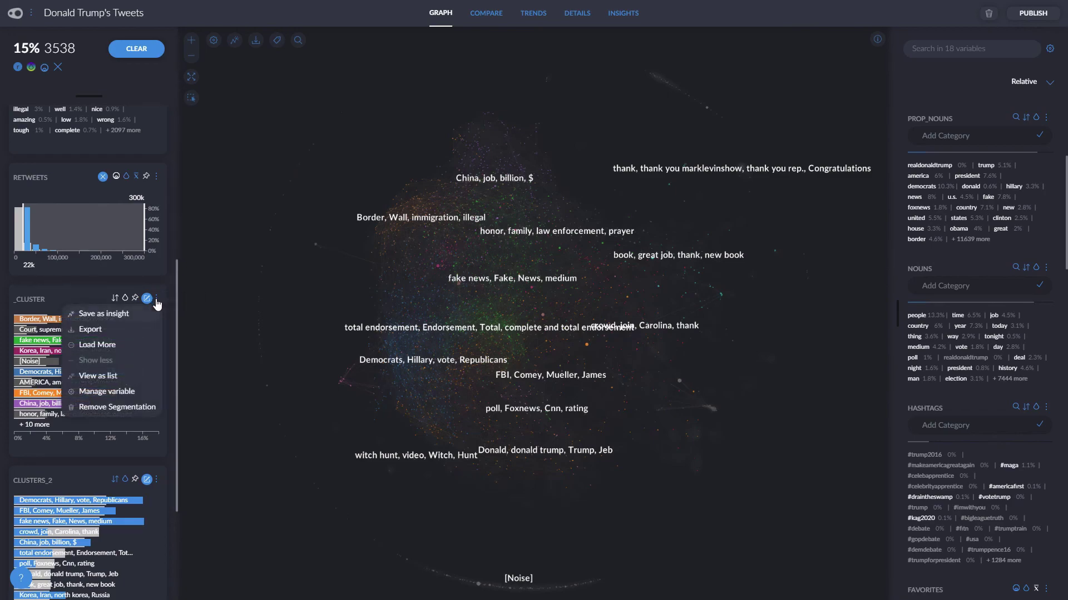
{"action": "left_click", "coordinate": [125, 313]}
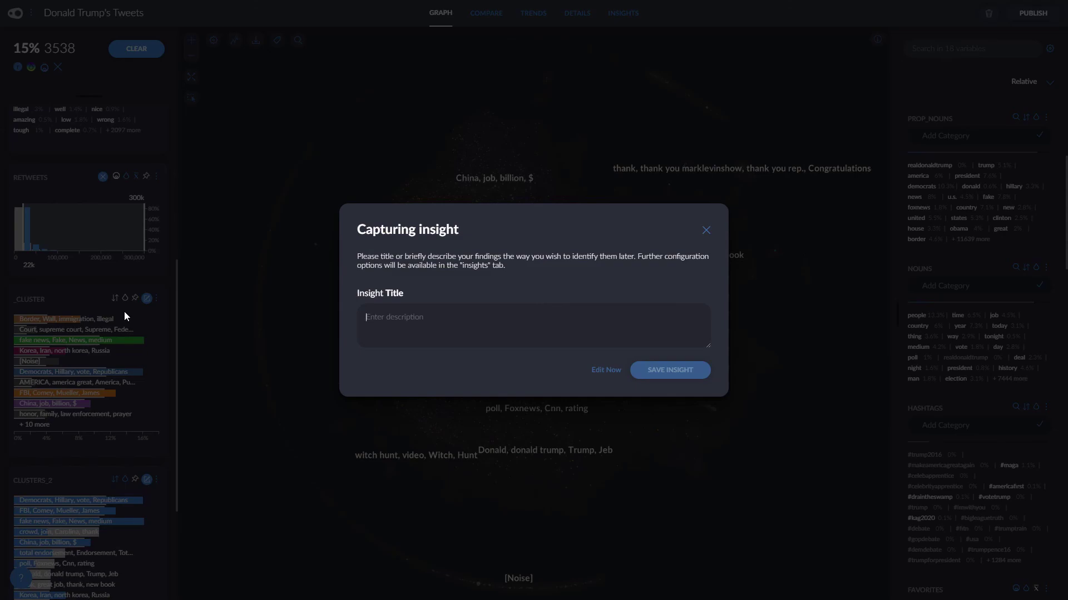
{"action": "type", "text": "Fake news is a topic d"}
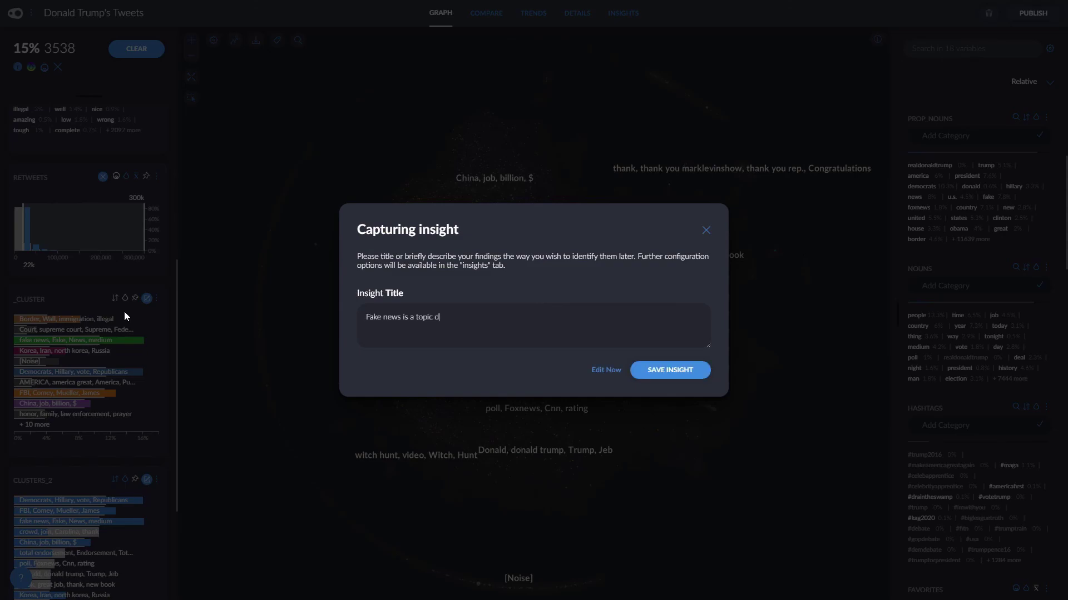
{"action": "key", "text": "BackSpace"}
{"action": "type", "text": "that does well for Trump"}
{"action": "key", "text": "Return"}
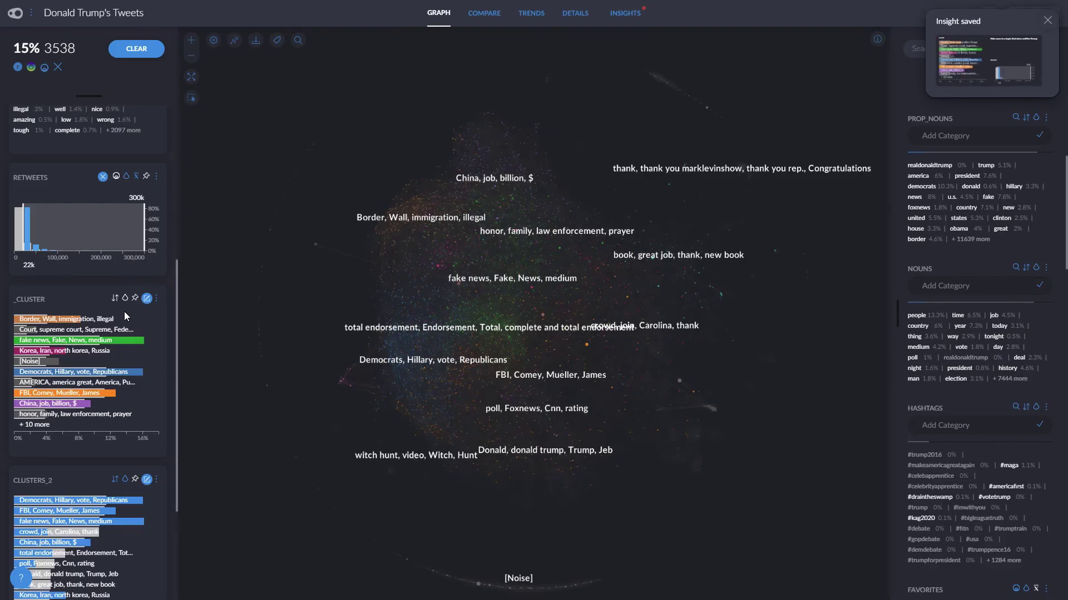
{"action": "left_click", "coordinate": [626, 25]}
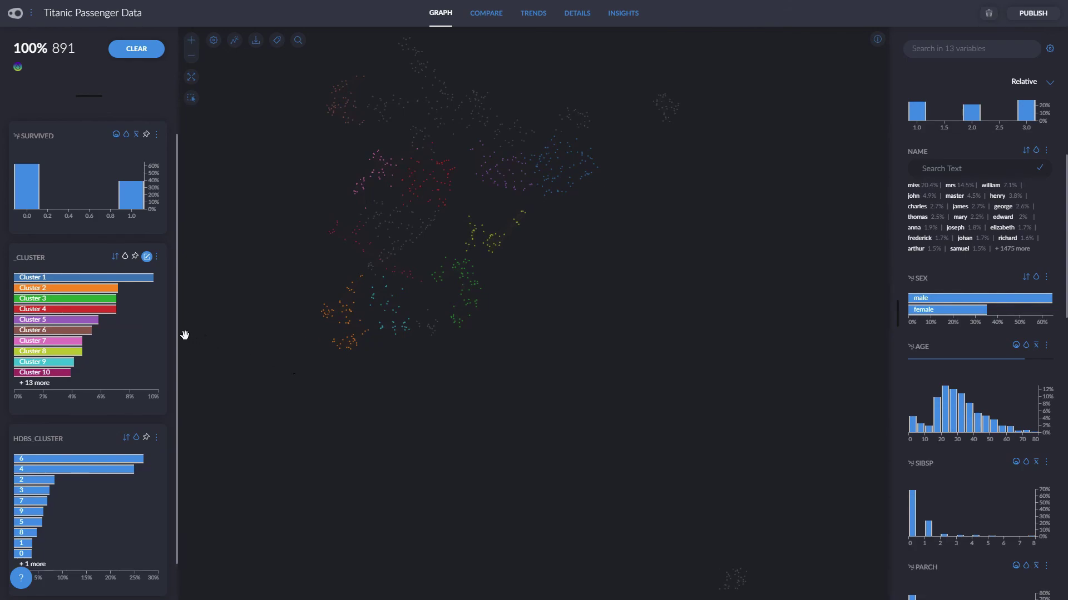
Select the surviving passengers via the SURVIVED 1.0 bar (342 passengers, 38%)
{"action": "left_click_drag", "start_coordinate": [177, 350], "coordinate": [175, 400]}
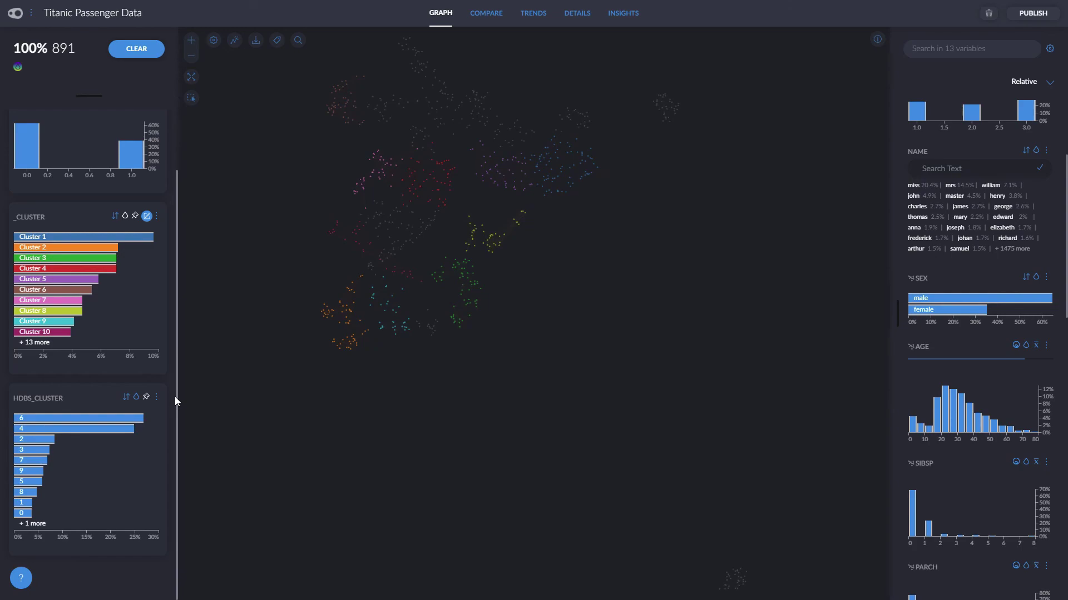
{"action": "left_click_drag", "start_coordinate": [175, 396], "coordinate": [175, 261]}
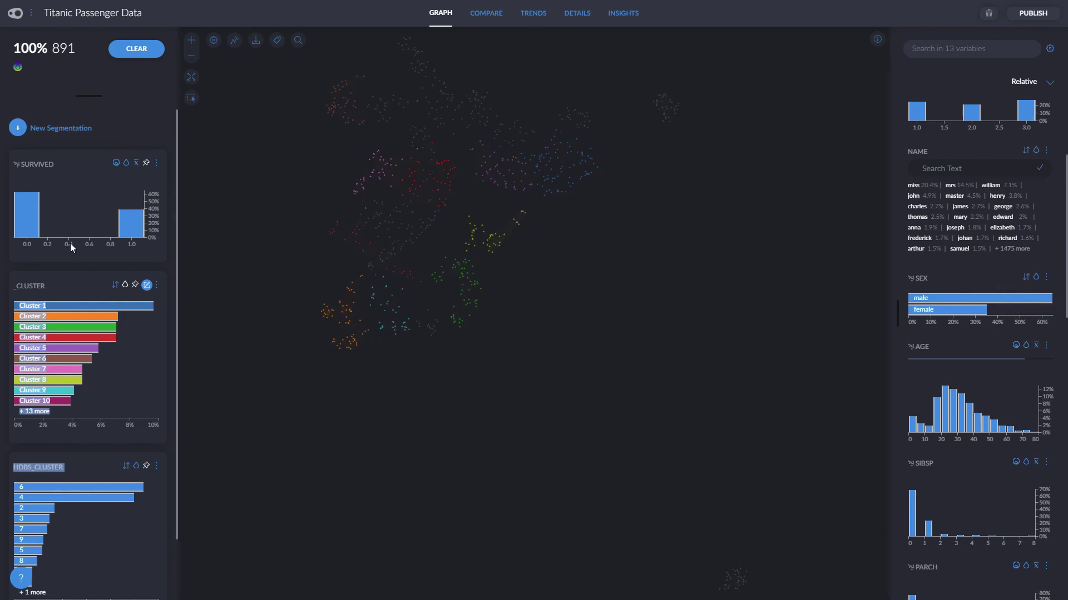
{"action": "left_click", "coordinate": [135, 228]}
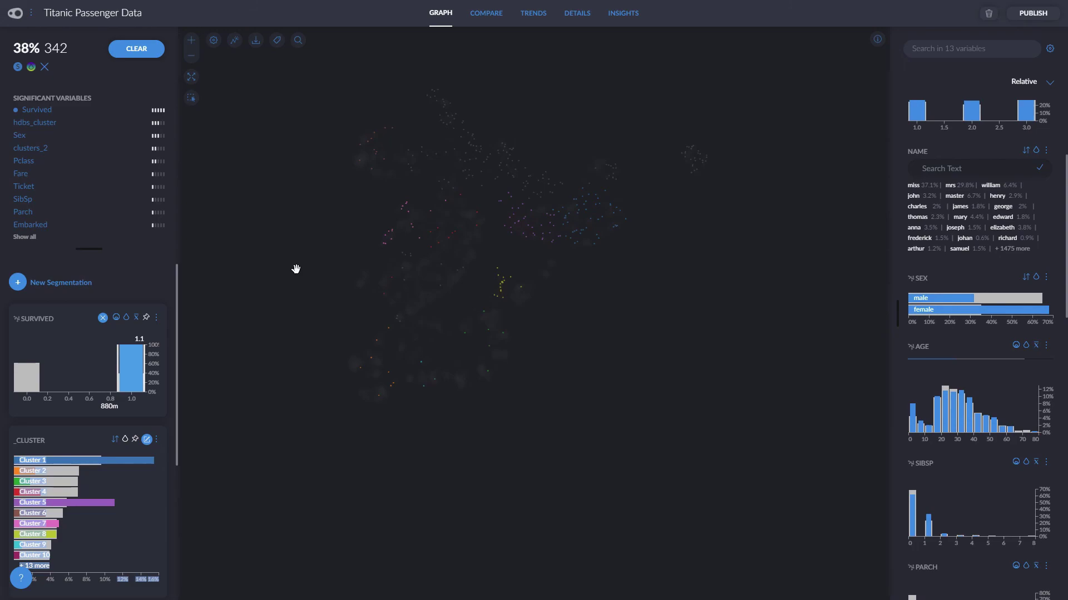
Create a manual segmentation named 'Survival'
{"action": "left_click", "coordinate": [69, 284]}
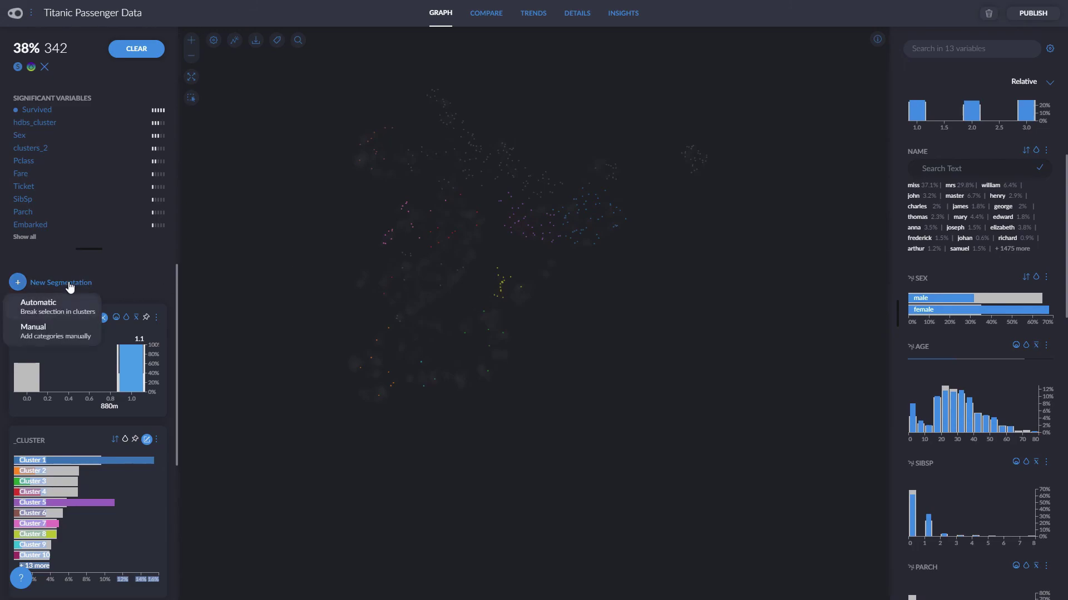
{"action": "left_click", "coordinate": [63, 335]}
{"action": "left_click_drag", "start_coordinate": [106, 317], "coordinate": [12, 315]}
{"action": "type", "text": "Survival"}
{"action": "key", "text": "Return"}
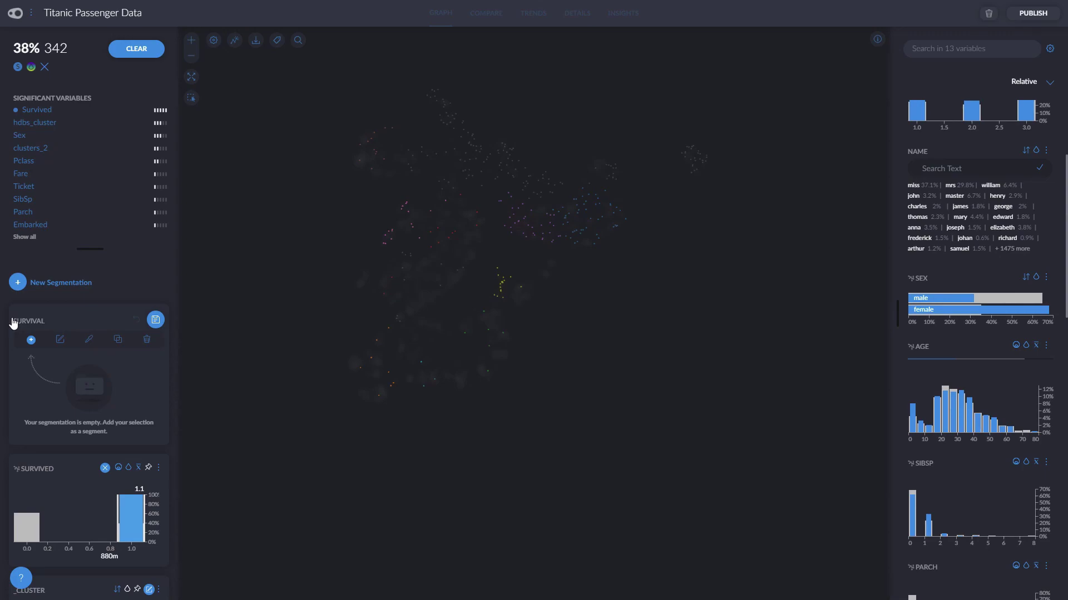
Add 'Survived' and 'Died' segments from the passenger selections and save the segmentation
{"action": "left_click", "coordinate": [31, 340]}
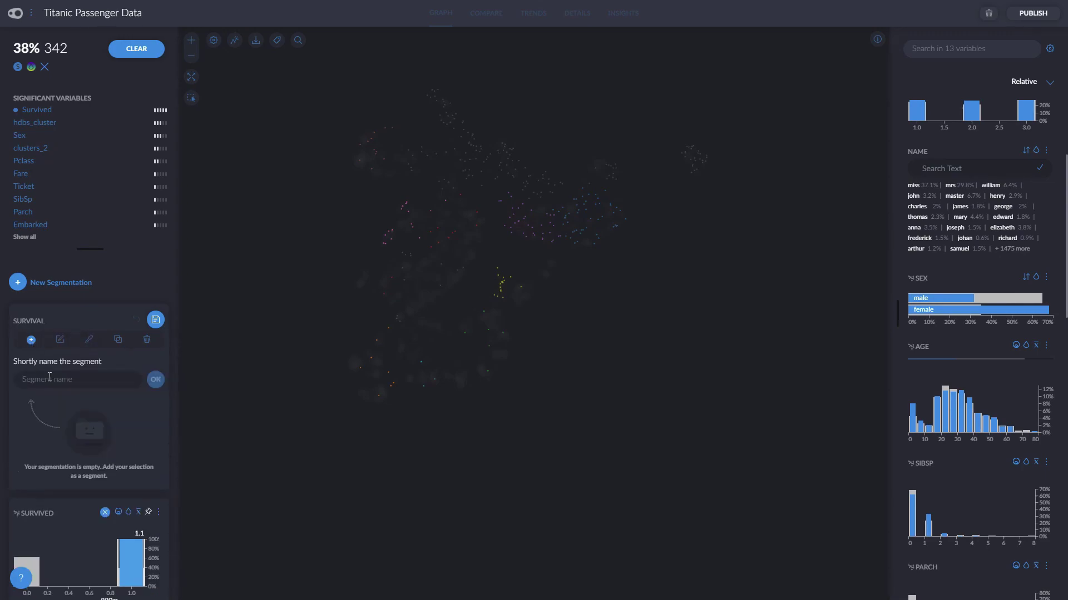
{"action": "type", "text": "Survived"}
{"action": "key", "text": "Return"}
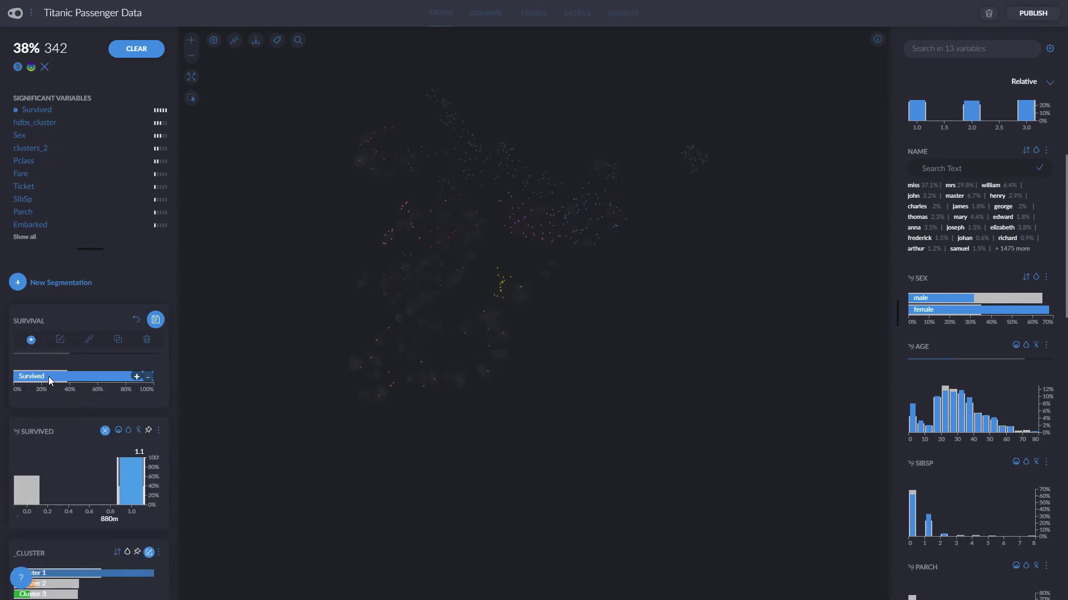
{"action": "left_click", "coordinate": [26, 489]}
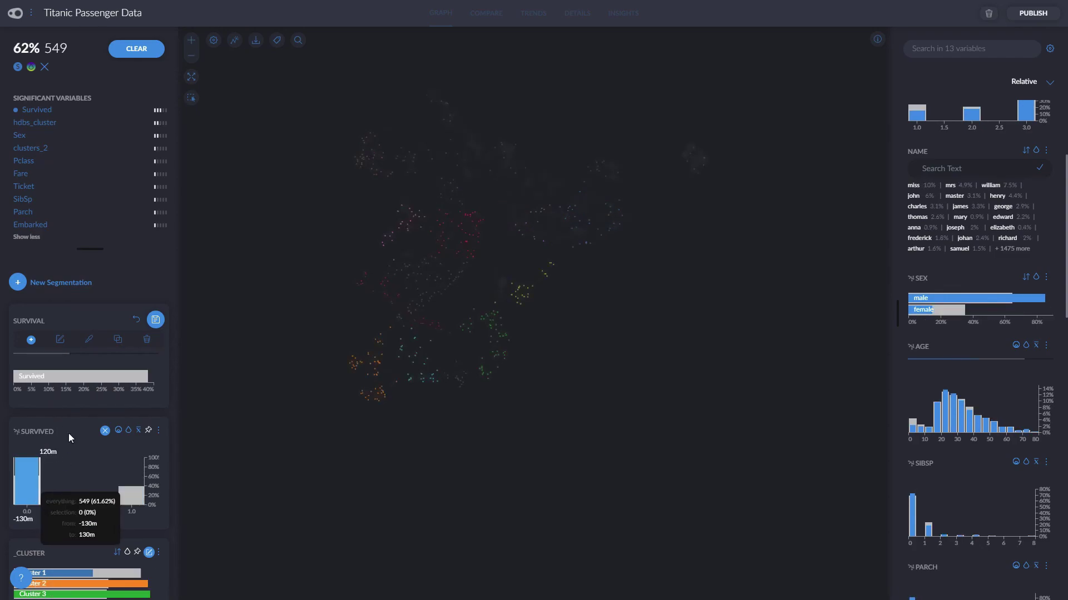
{"action": "left_click", "coordinate": [32, 340]}
{"action": "type", "text": "Died"}
{"action": "key", "text": "Return"}
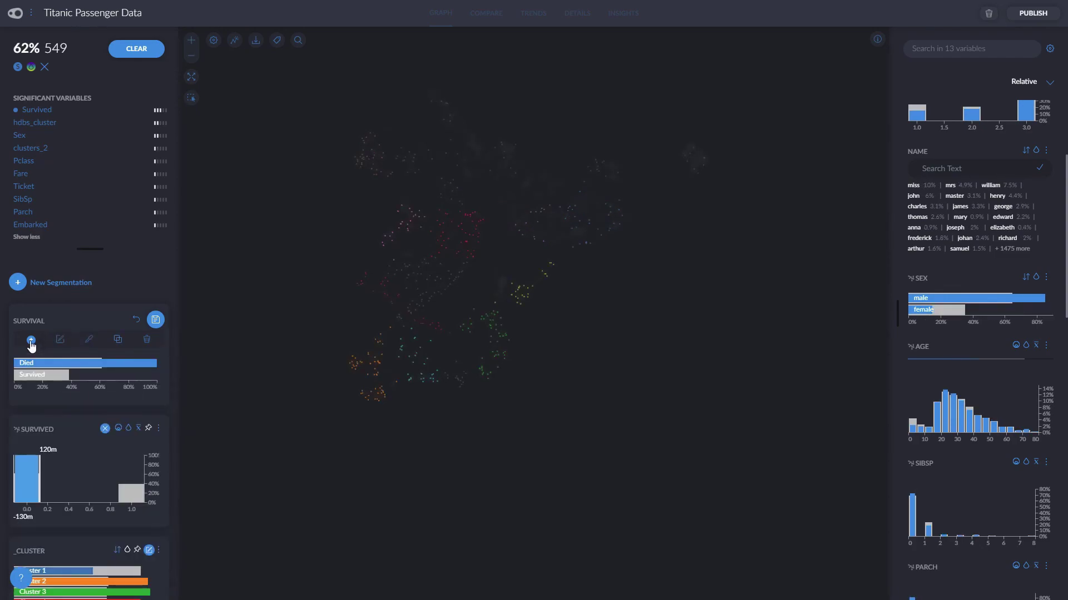
{"action": "left_click", "coordinate": [155, 320]}
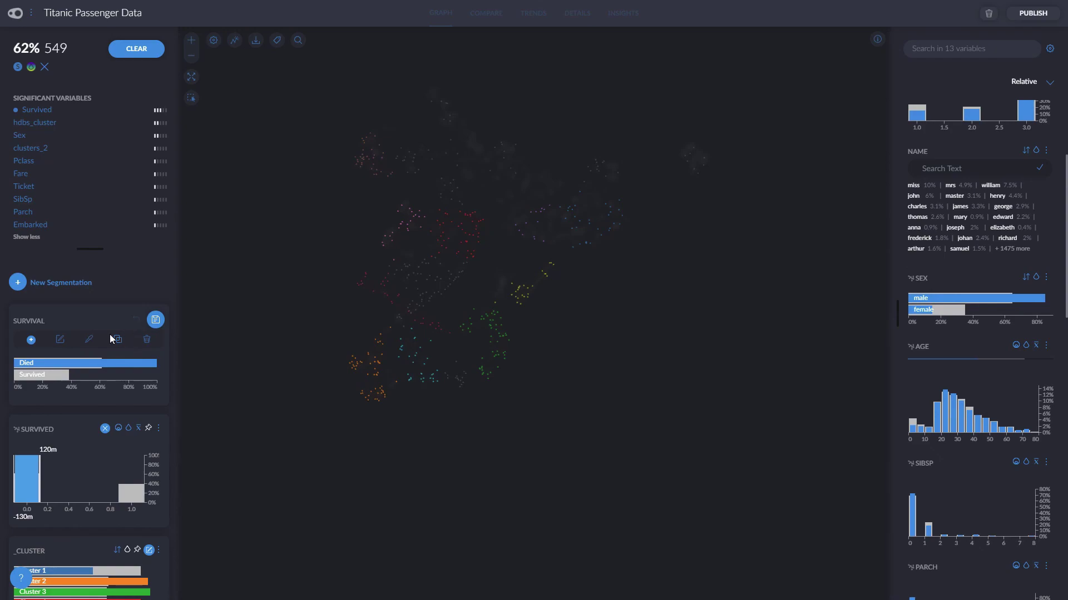
Colour the Died segment red and Survived green, clearing the Survived filter
{"action": "left_click", "coordinate": [94, 365]}
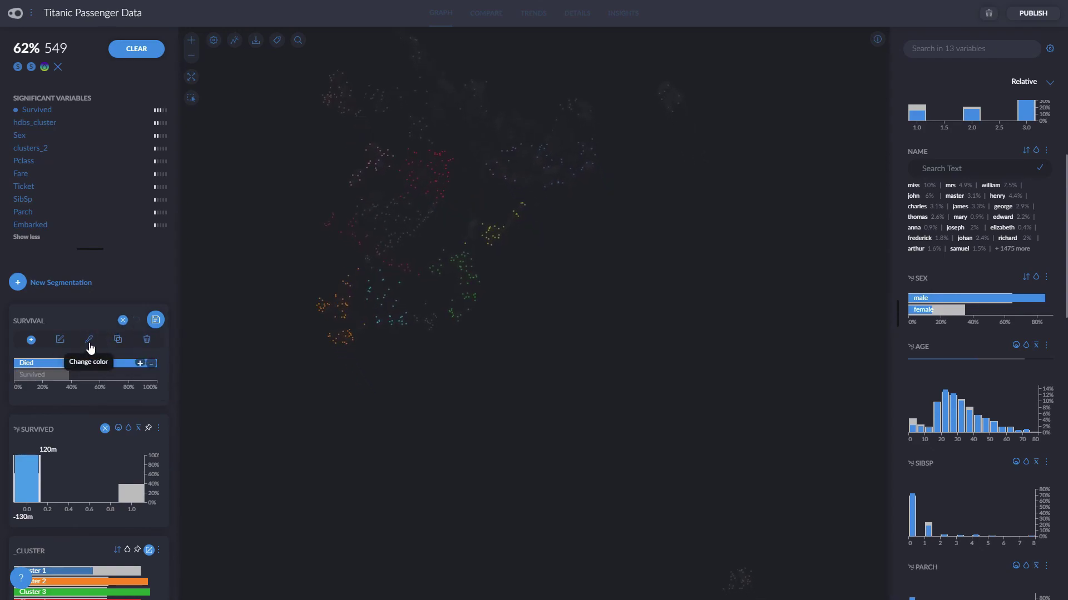
{"action": "left_click", "coordinate": [89, 343]}
{"action": "left_click", "coordinate": [49, 461]}
{"action": "left_click", "coordinate": [136, 529]}
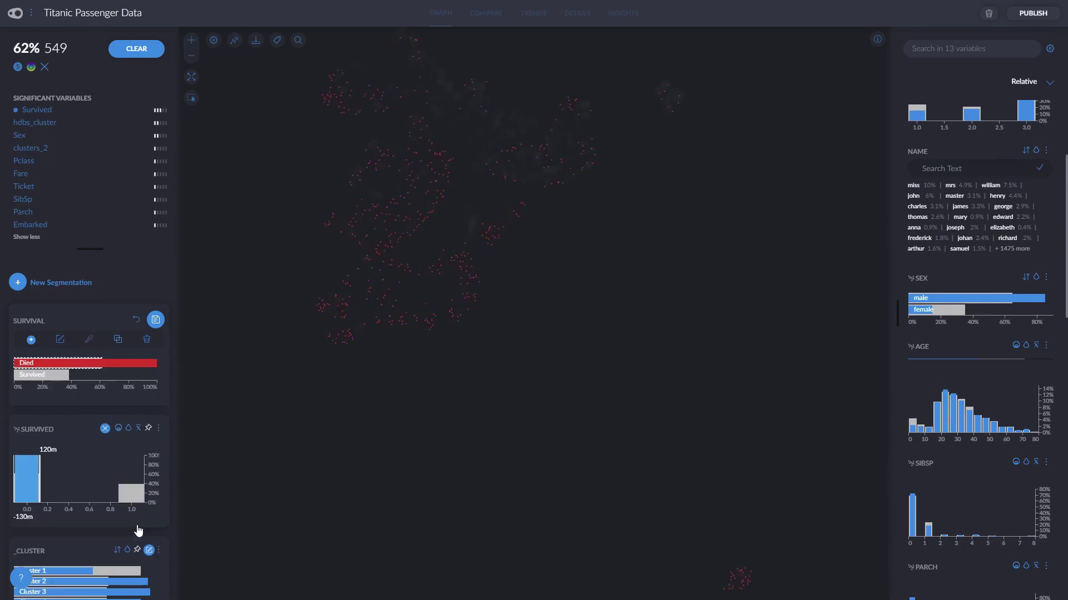
{"action": "left_click", "coordinate": [42, 375]}
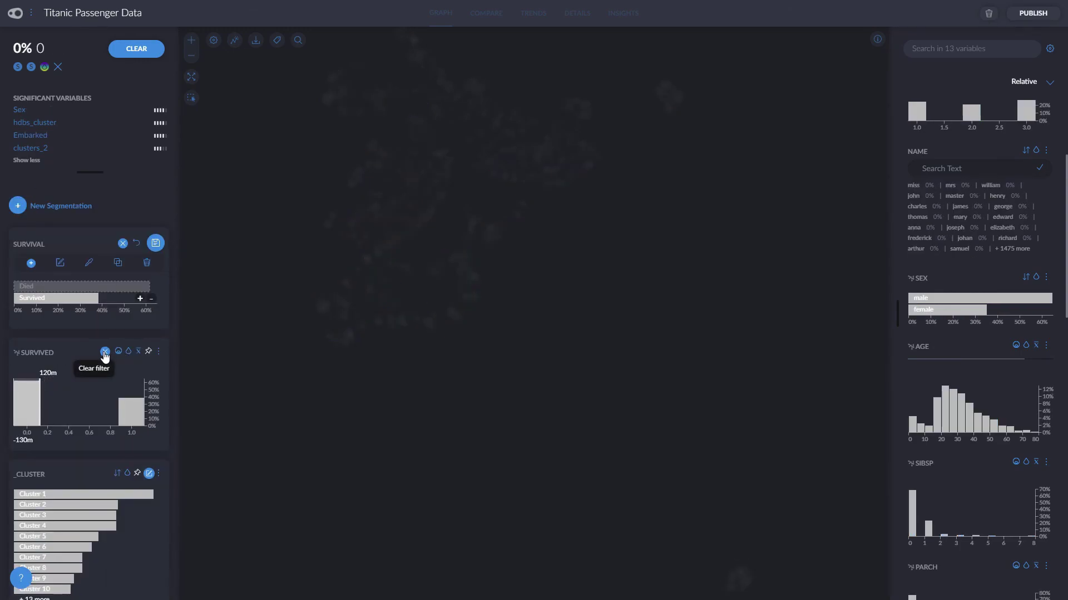
{"action": "left_click", "coordinate": [105, 354]}
{"action": "left_click", "coordinate": [88, 339]}
{"action": "left_click", "coordinate": [106, 457]}
{"action": "left_click", "coordinate": [138, 528]}
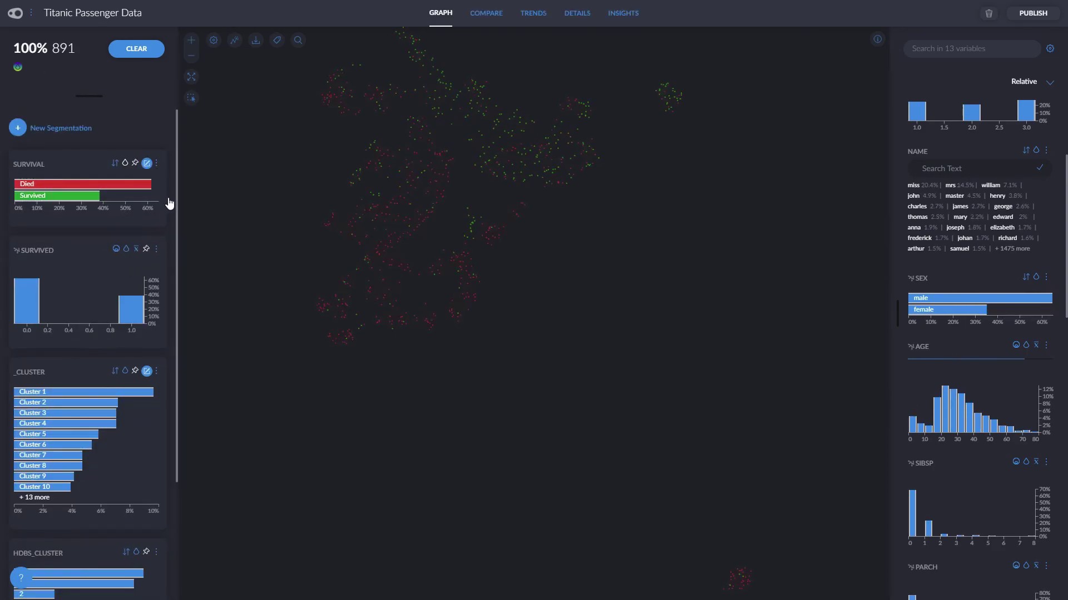
Move the Sex variable to the top in project settings
{"action": "left_click", "coordinate": [214, 40]}
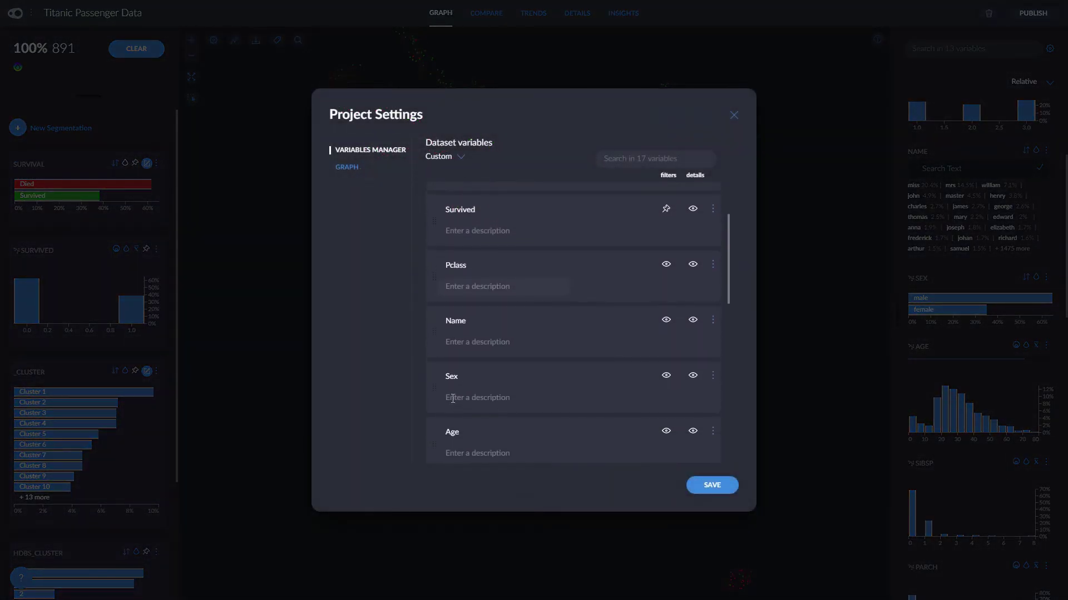
{"action": "scroll", "coordinate": [453, 399], "scroll_direction": "down", "scroll_amount": 1}
{"action": "left_click_drag", "start_coordinate": [435, 327], "coordinate": [431, 181]}
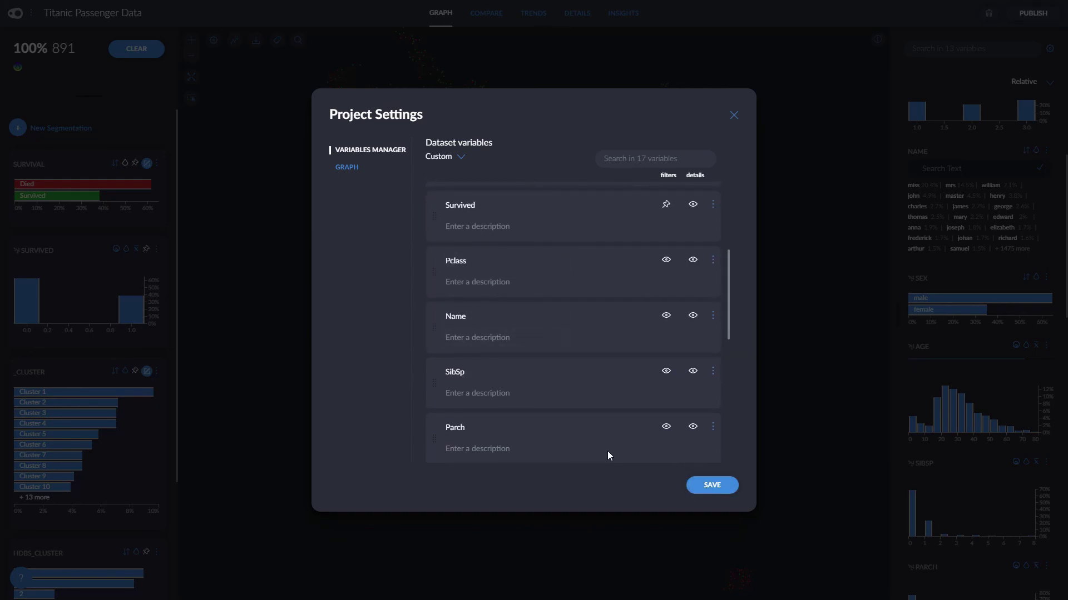
Describe SibSp as 'Number of Siblings/Spouses aboard' and Parch as 'Number of Parents/Children aboard', then save
{"action": "left_click", "coordinate": [493, 395]}
{"action": "type", "text": "Number of Siblings/Spouses aboard"}
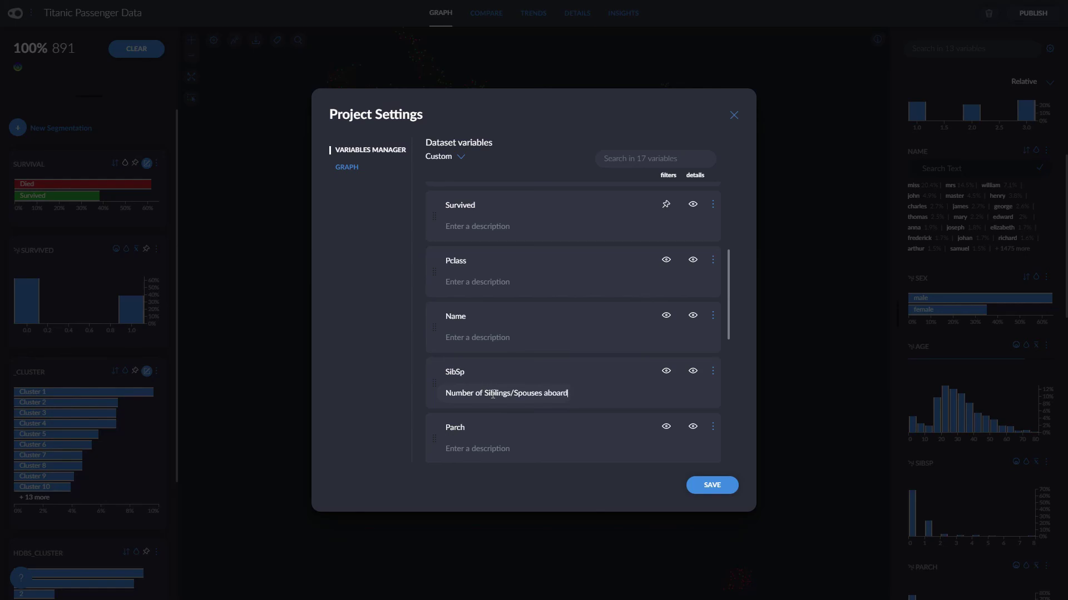
{"action": "left_click", "coordinate": [491, 449]}
{"action": "type", "text": "Number of Parent"}
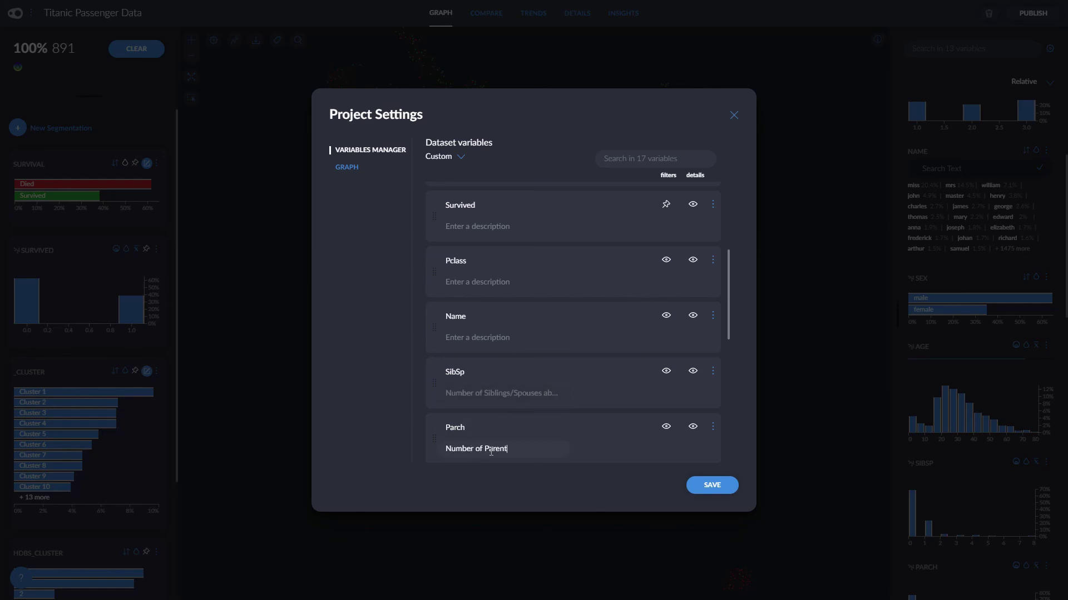
{"action": "type", "text": "s/Children aboard"}
{"action": "left_click", "coordinate": [729, 485]}
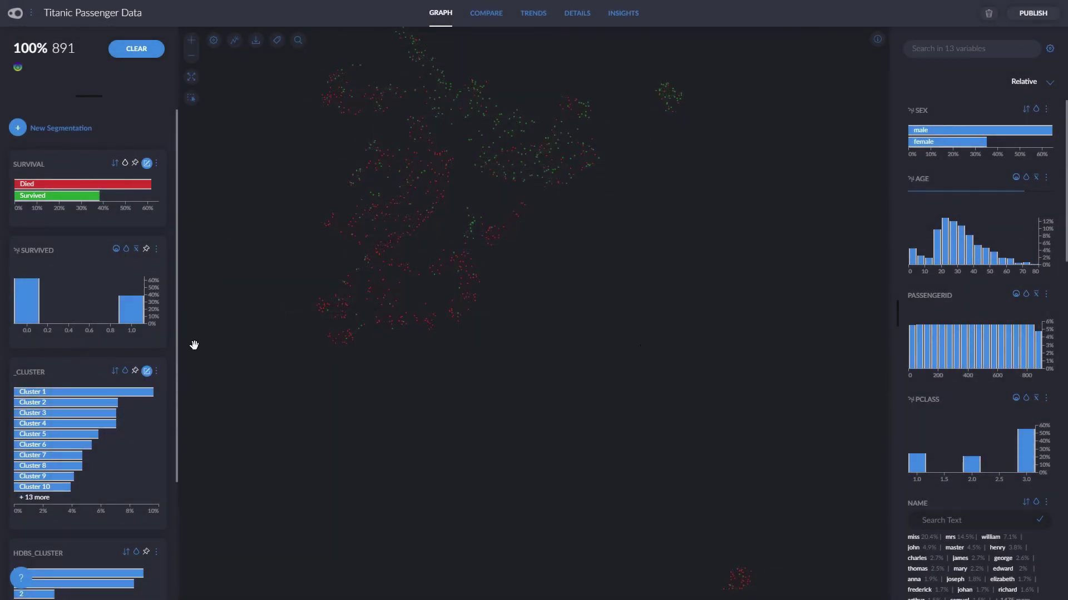
Colour the graph by _CLUSTER and recompute it with the Break/Join level at 0.75, then save
{"action": "left_click_drag", "start_coordinate": [176, 358], "coordinate": [171, 412]}
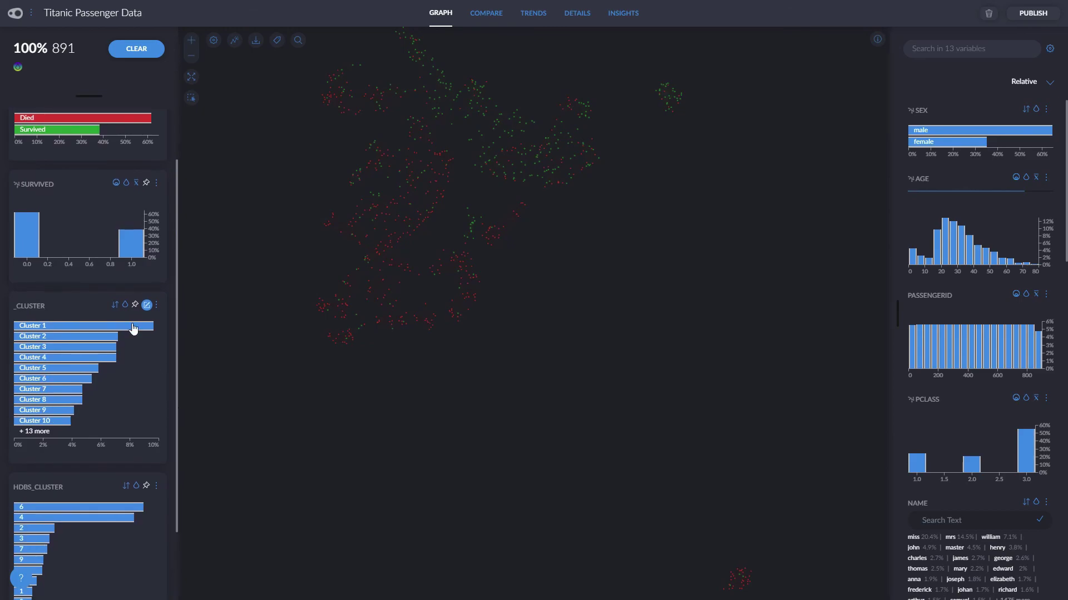
{"action": "left_click", "coordinate": [126, 306]}
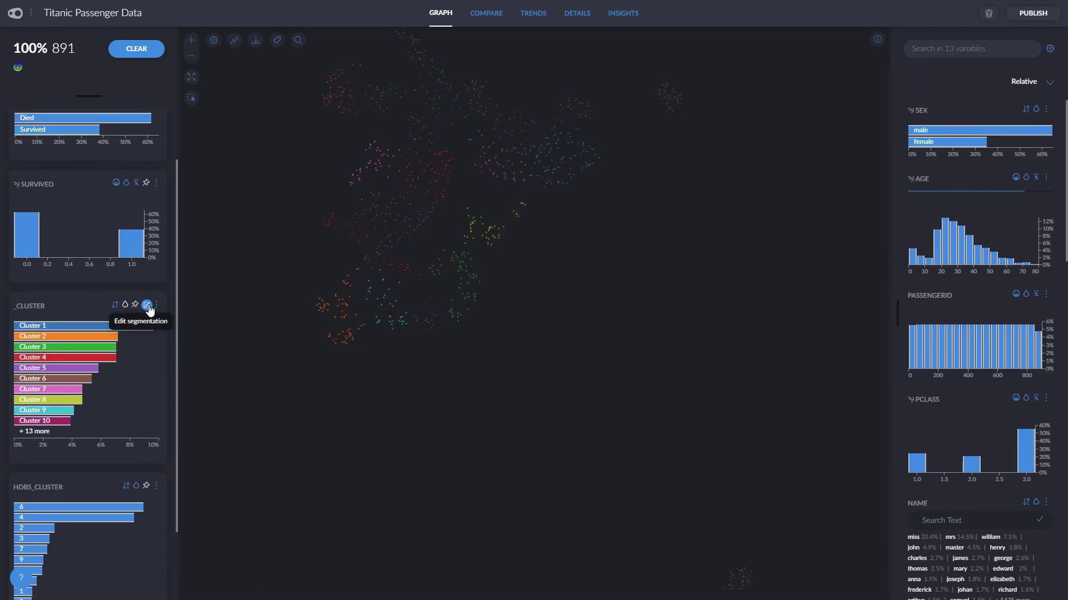
{"action": "left_click", "coordinate": [148, 305]}
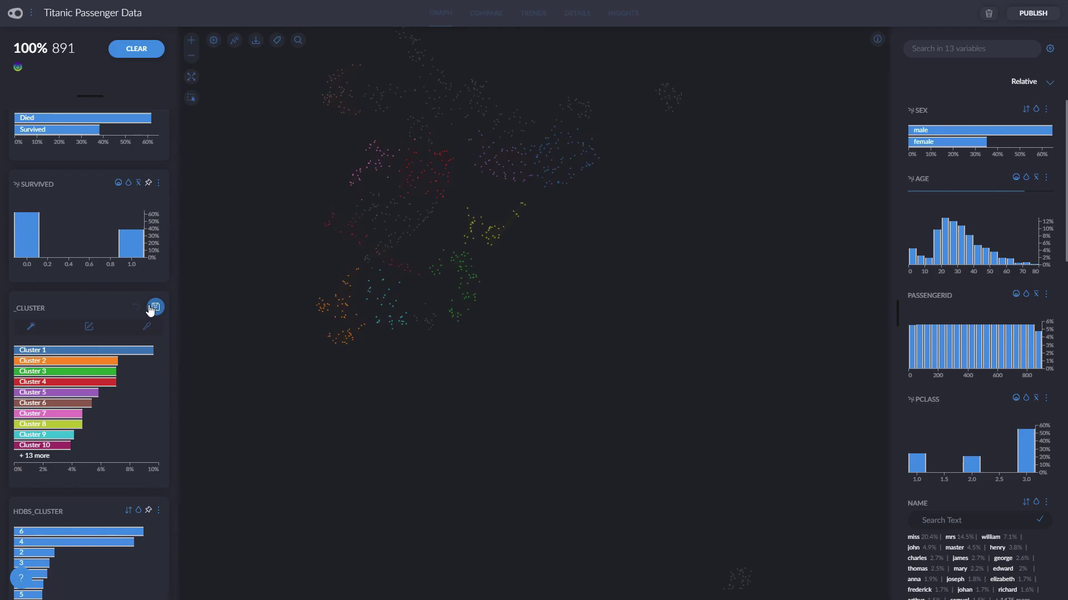
{"action": "left_click", "coordinate": [31, 329]}
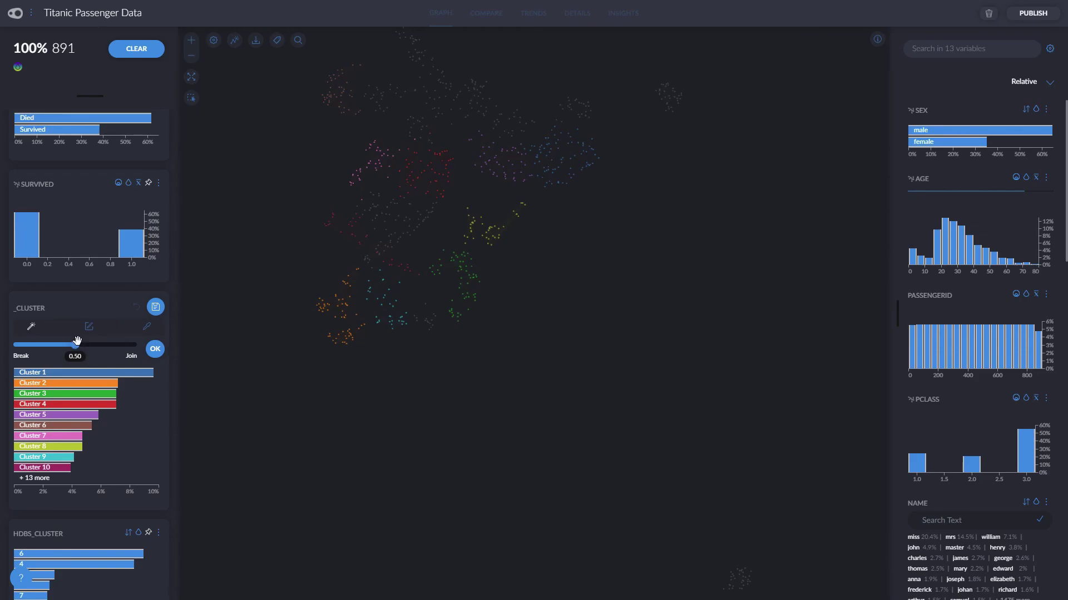
{"action": "left_click_drag", "start_coordinate": [77, 341], "coordinate": [107, 345]}
{"action": "left_click", "coordinate": [155, 349]}
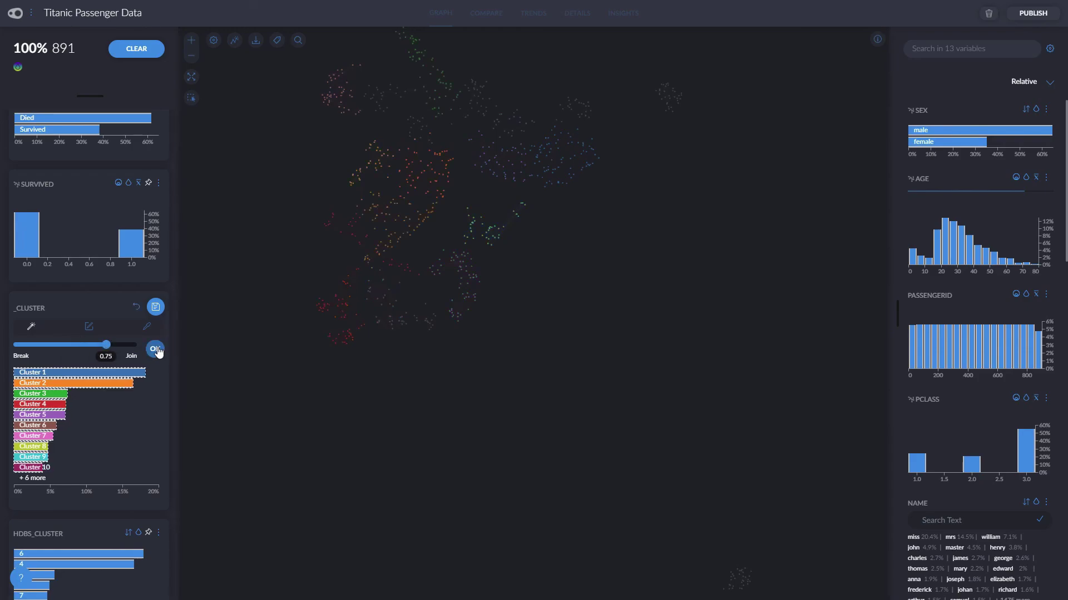
{"action": "left_click", "coordinate": [157, 313]}
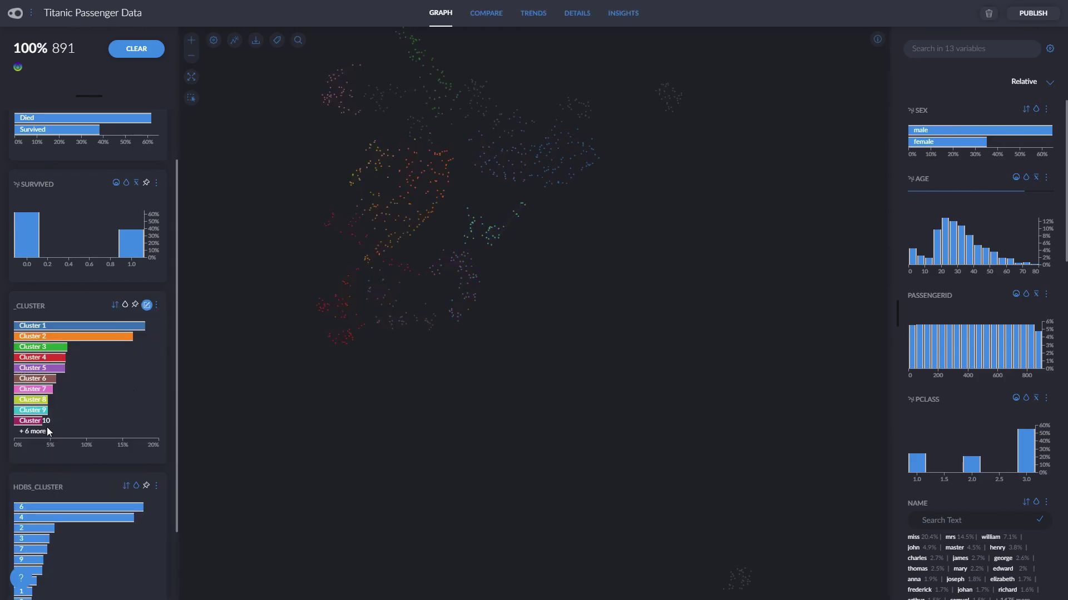
Select Cluster 13's 33 passengers and give Cluster 13 a green colour in _CLUSTER
{"action": "left_click", "coordinate": [45, 430]}
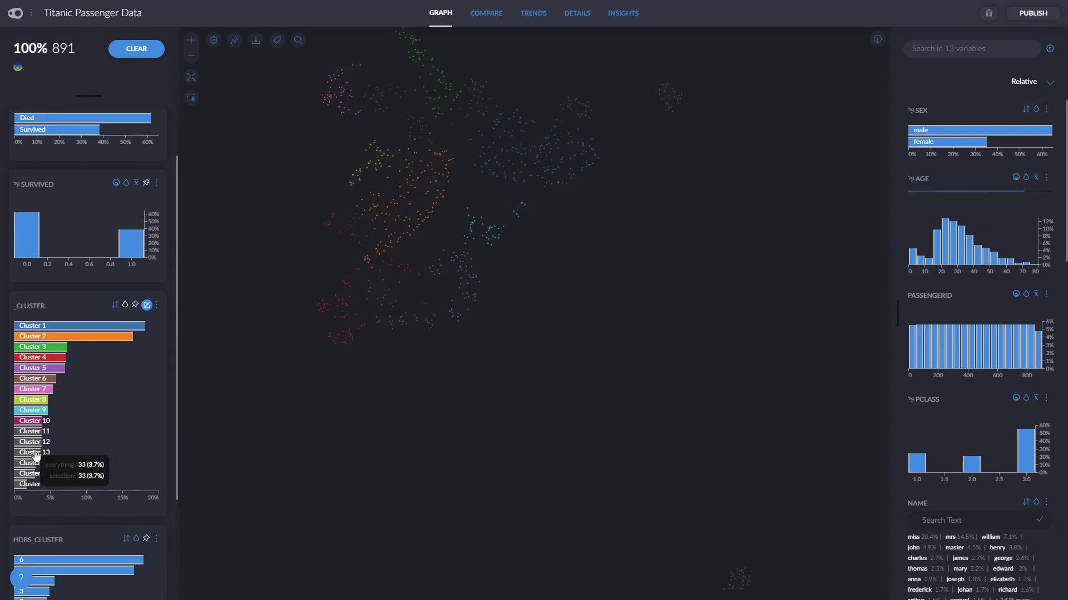
{"action": "left_click", "coordinate": [35, 453]}
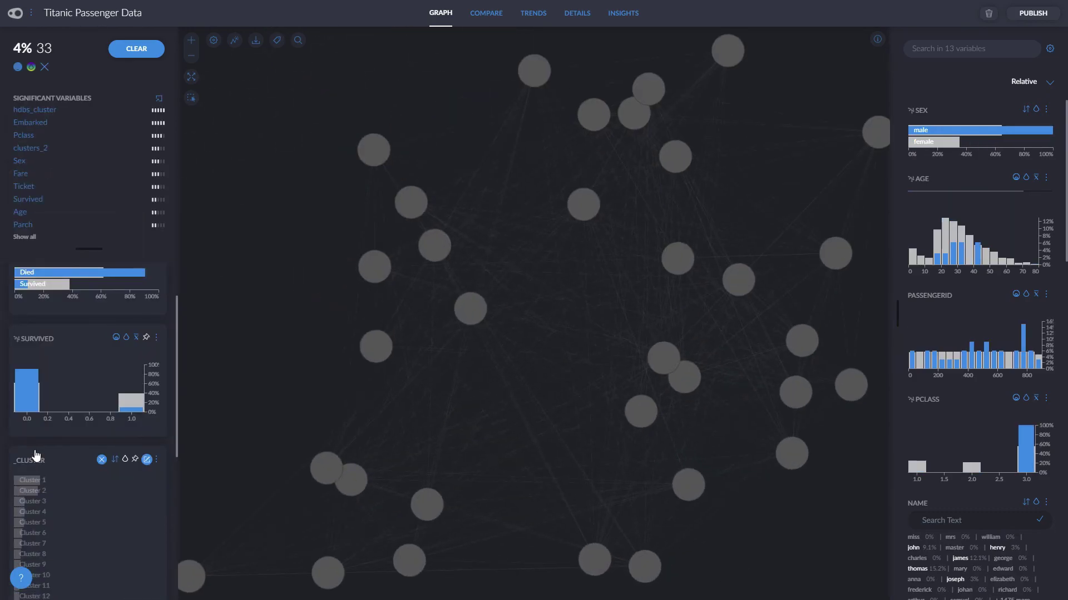
{"action": "scroll", "coordinate": [67, 460], "scroll_direction": "down", "scroll_amount": 3}
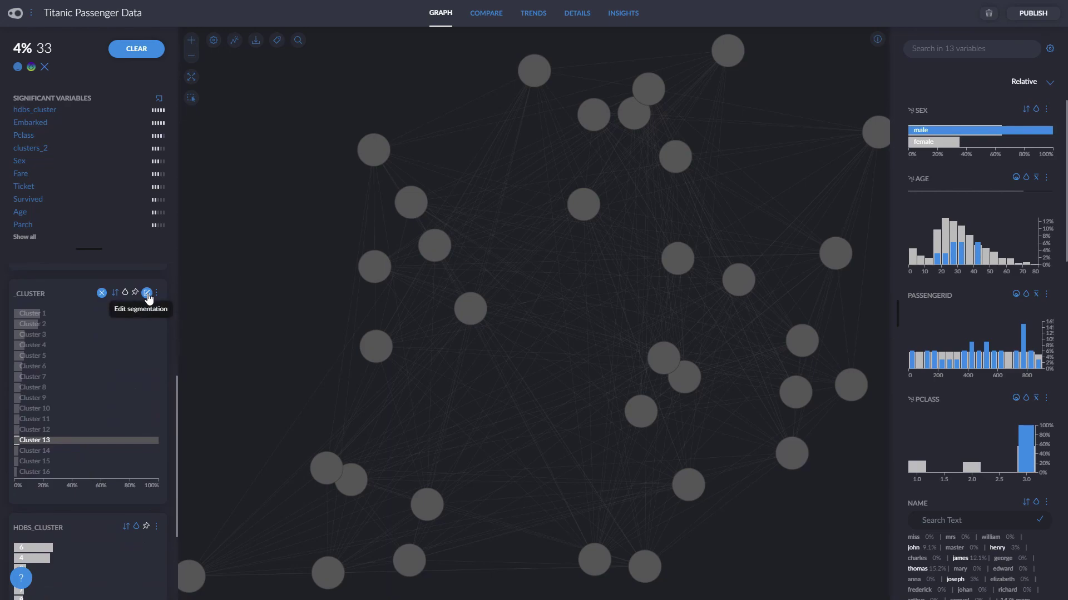
{"action": "left_click", "coordinate": [148, 293]}
{"action": "left_click", "coordinate": [147, 314]}
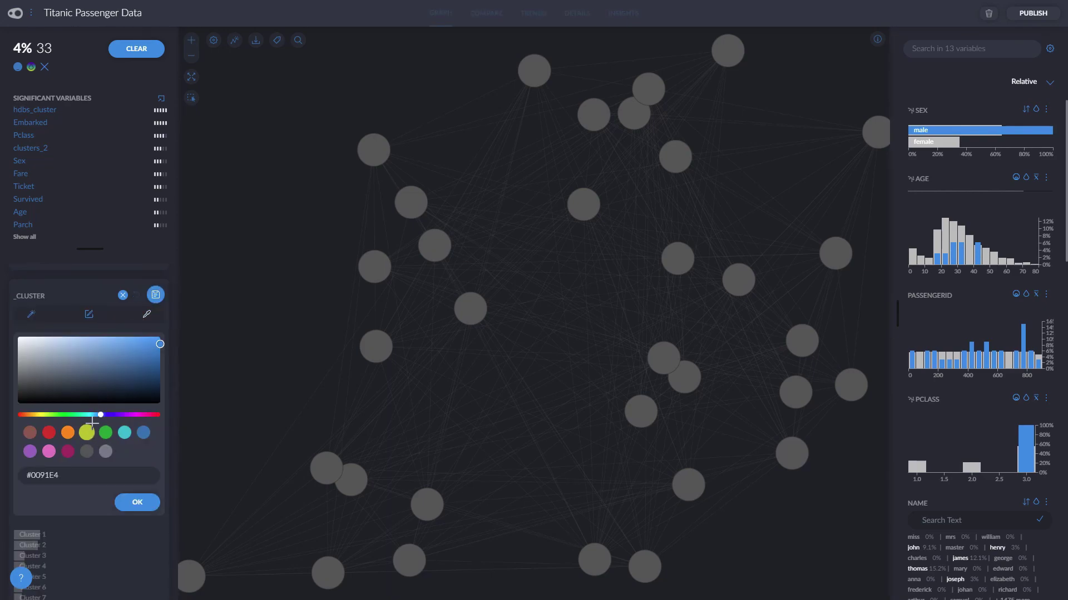
{"action": "left_click", "coordinate": [89, 414]}
{"action": "left_click", "coordinate": [137, 502]}
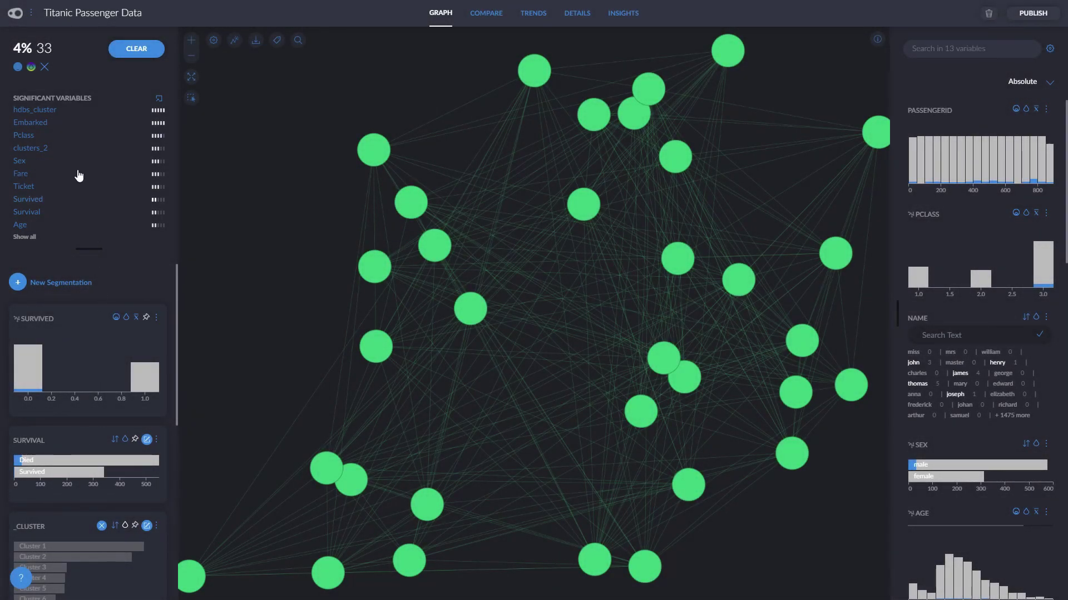
Inspect Cluster 13's Embarked distribution and compare Cluster 13 against all passengers
{"action": "left_click", "coordinate": [50, 122]}
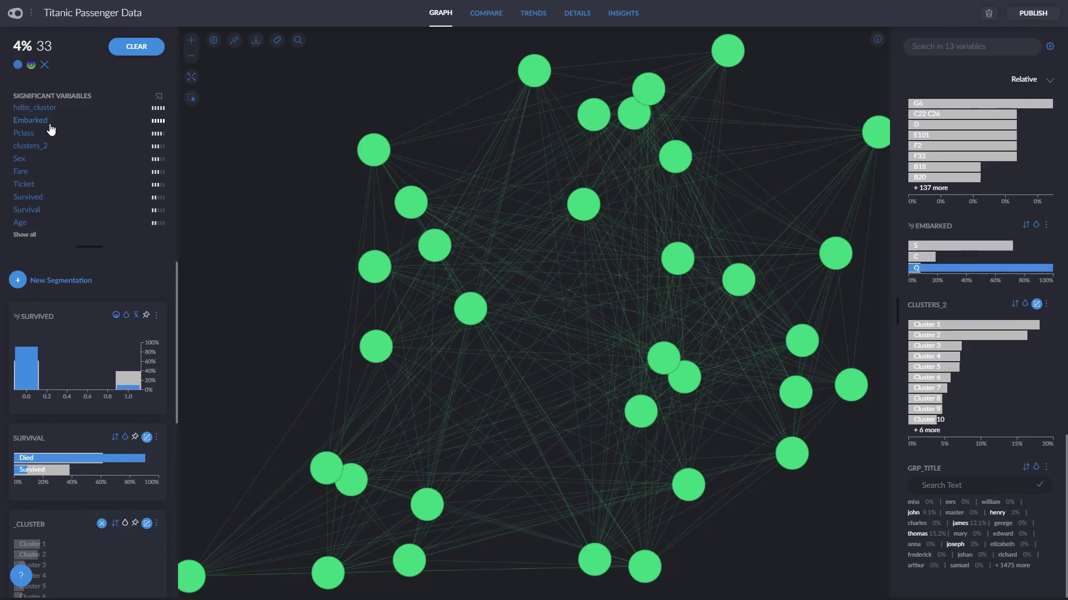
{"action": "left_click", "coordinate": [160, 99]}
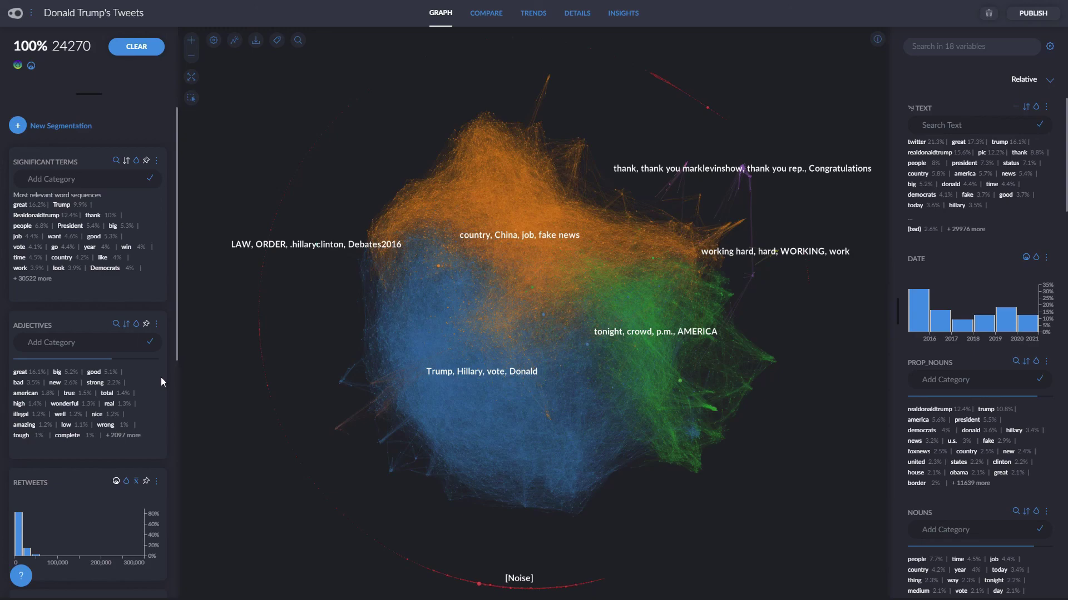
Create a new automatic segmentation named clusters_3
{"action": "left_click", "coordinate": [59, 127]}
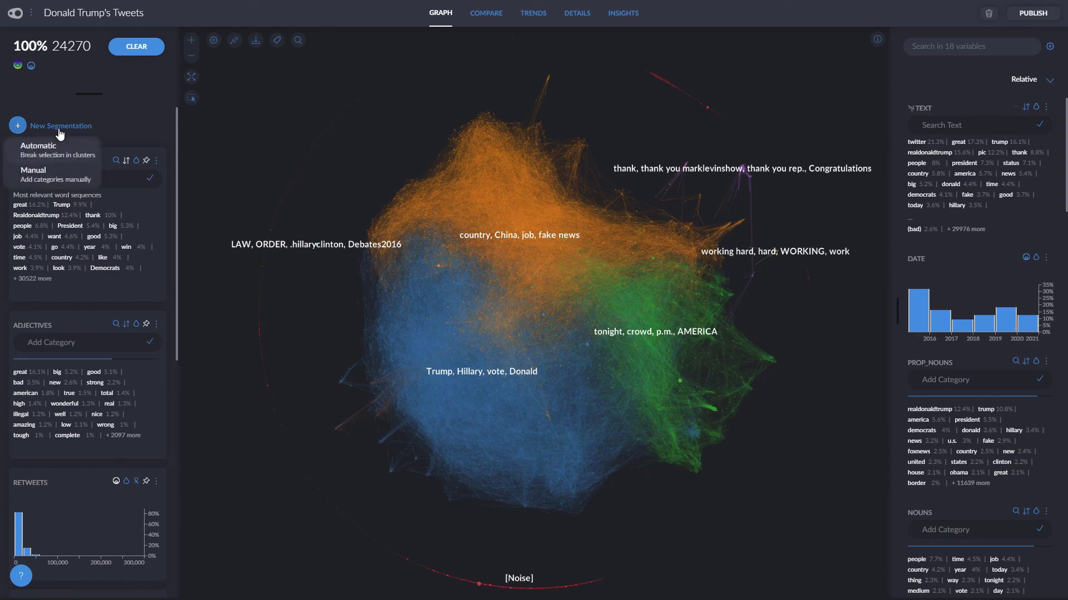
{"action": "left_click", "coordinate": [59, 150]}
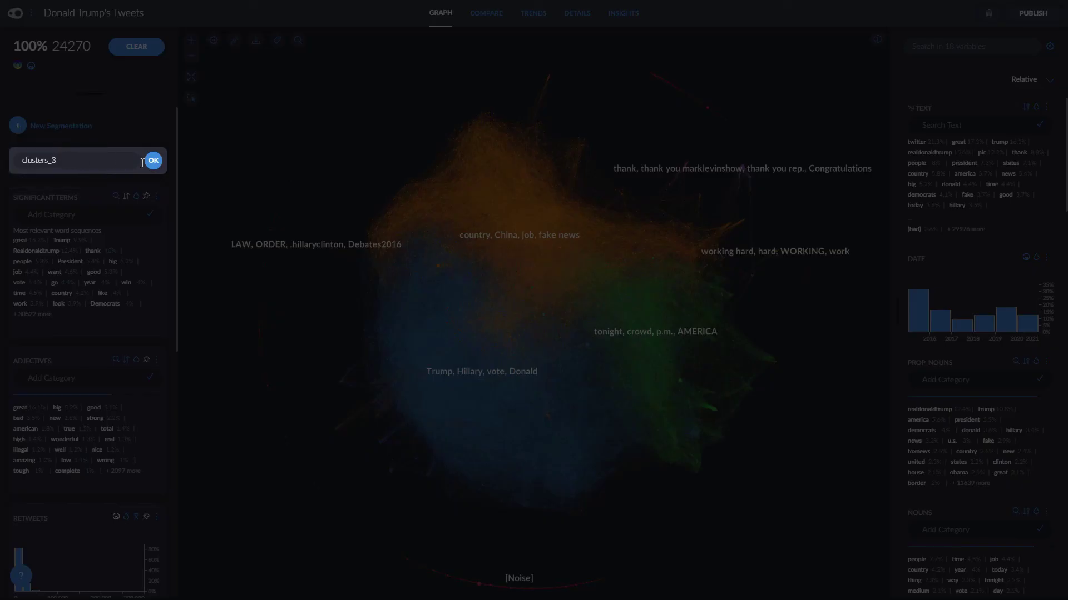
{"action": "left_click", "coordinate": [159, 163]}
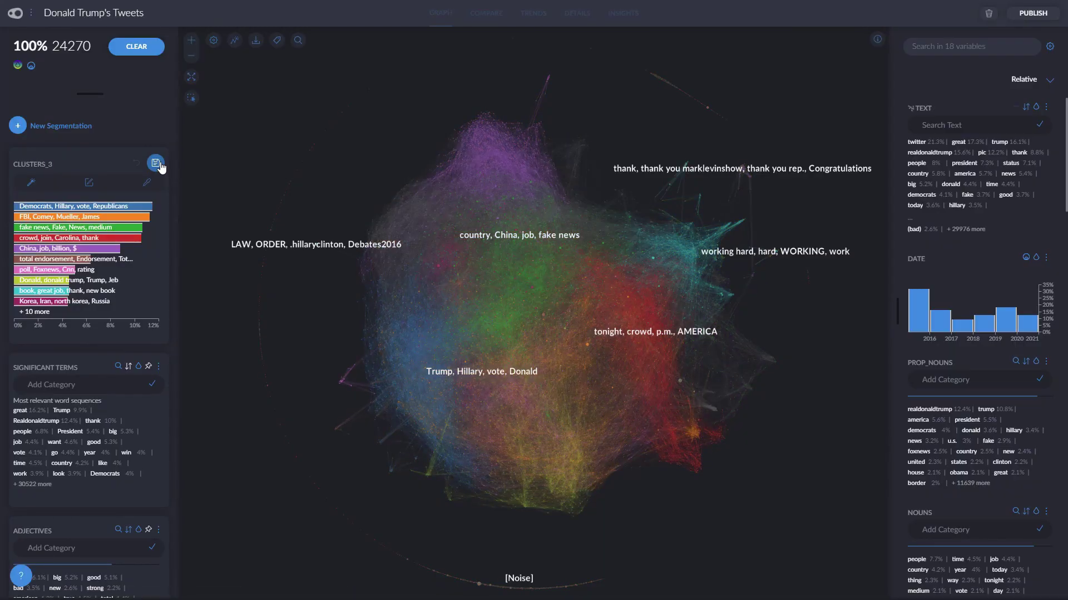
Colour the tweet graph by the clusters_3 topic groups
{"action": "scroll", "coordinate": [139, 265], "scroll_direction": "down", "scroll_amount": 10}
{"action": "scroll", "coordinate": [128, 382], "scroll_direction": "down", "scroll_amount": 2}
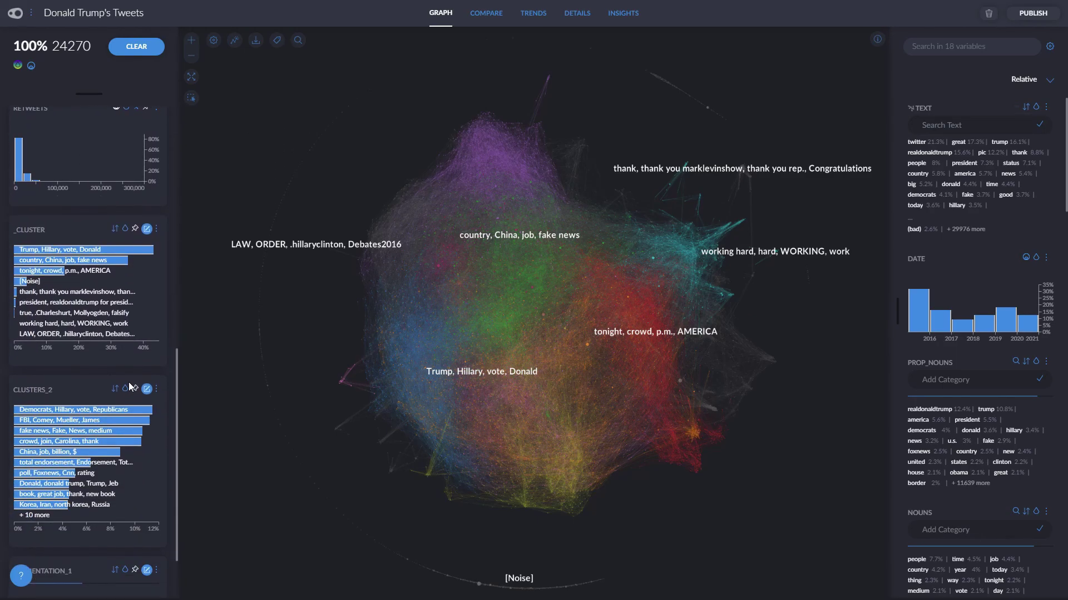
{"action": "left_click", "coordinate": [125, 228]}
{"action": "scroll", "coordinate": [159, 356], "scroll_direction": "down", "scroll_amount": 2}
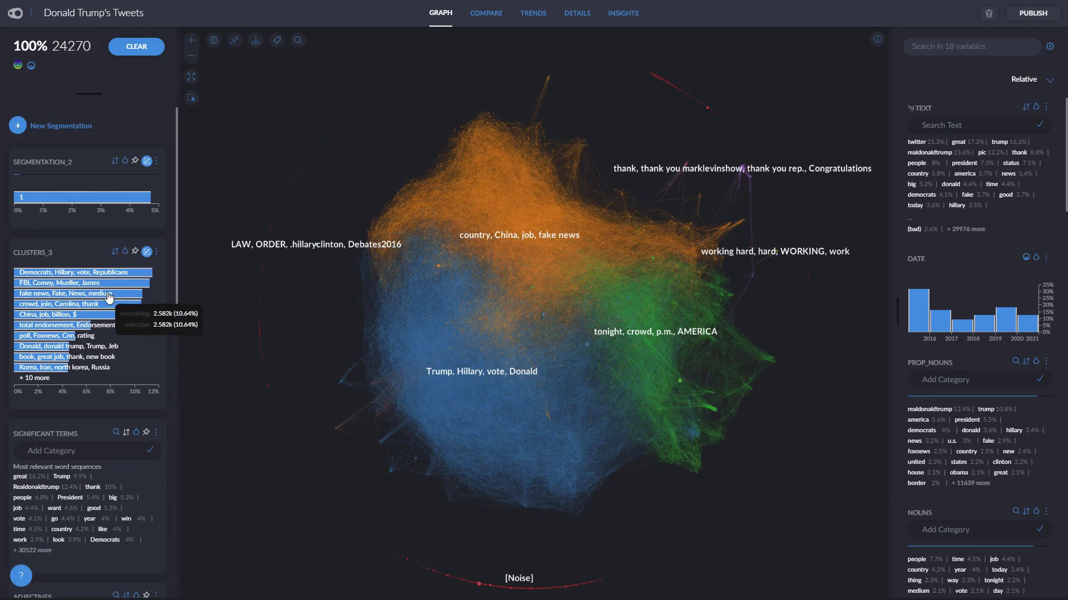
{"action": "left_click", "coordinate": [125, 252]}
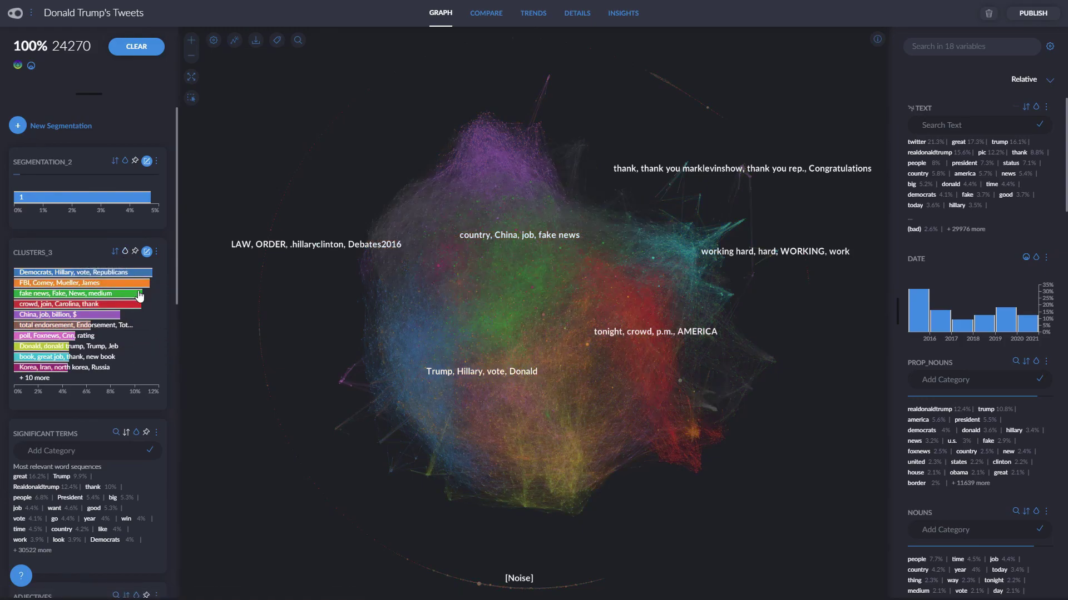
Filter to the Democrats, Hillary, vote, Republicans cluster and save an automatic clusters_4 segmentation
{"action": "left_click", "coordinate": [121, 272]}
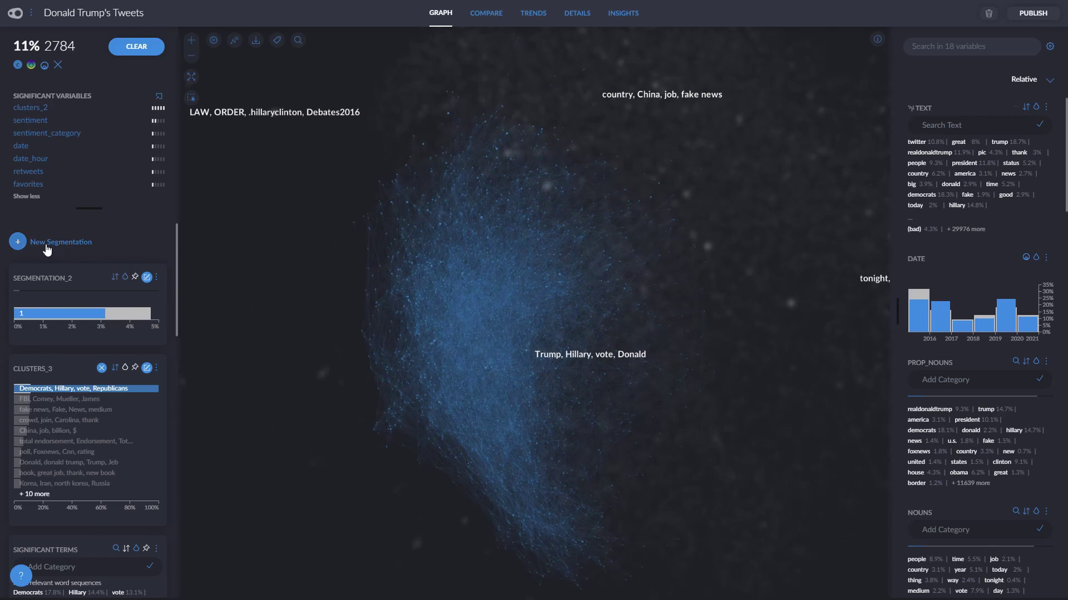
{"action": "left_click", "coordinate": [17, 242]}
{"action": "left_click", "coordinate": [44, 263]}
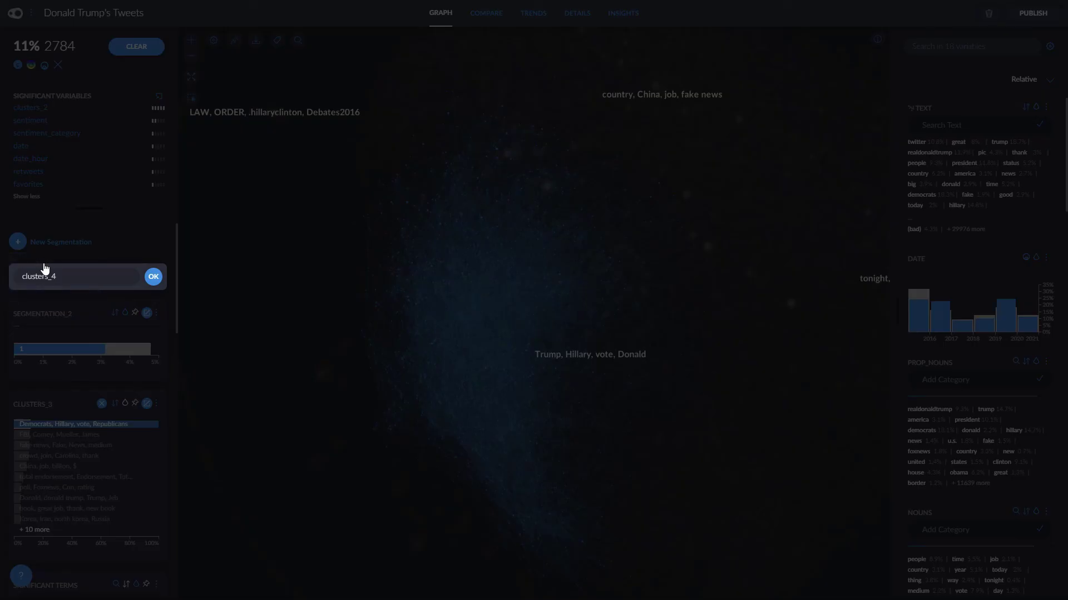
{"action": "left_click", "coordinate": [153, 277]}
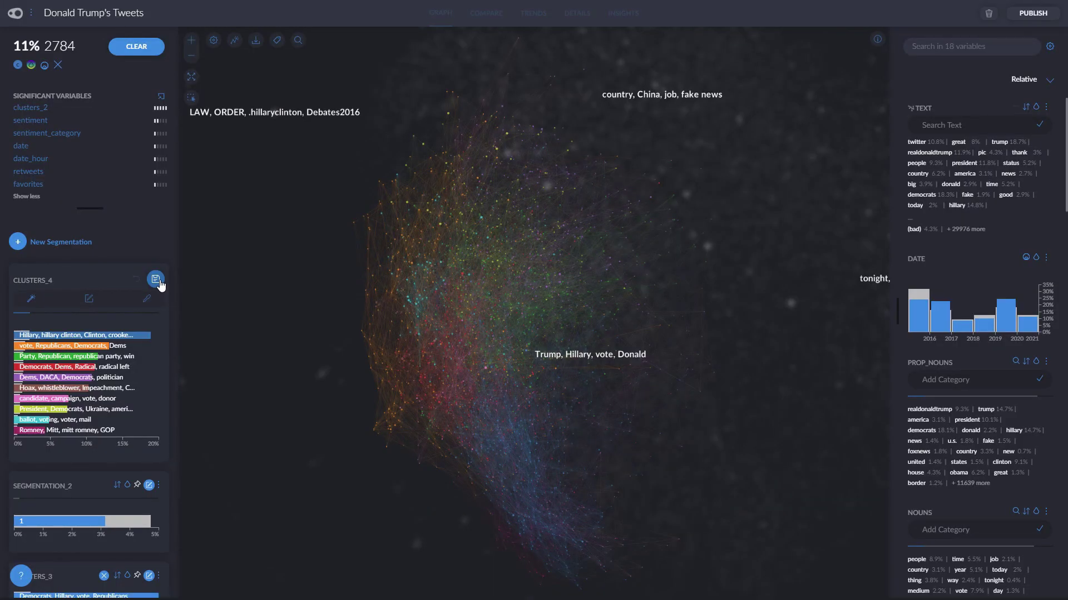
{"action": "left_click", "coordinate": [157, 280]}
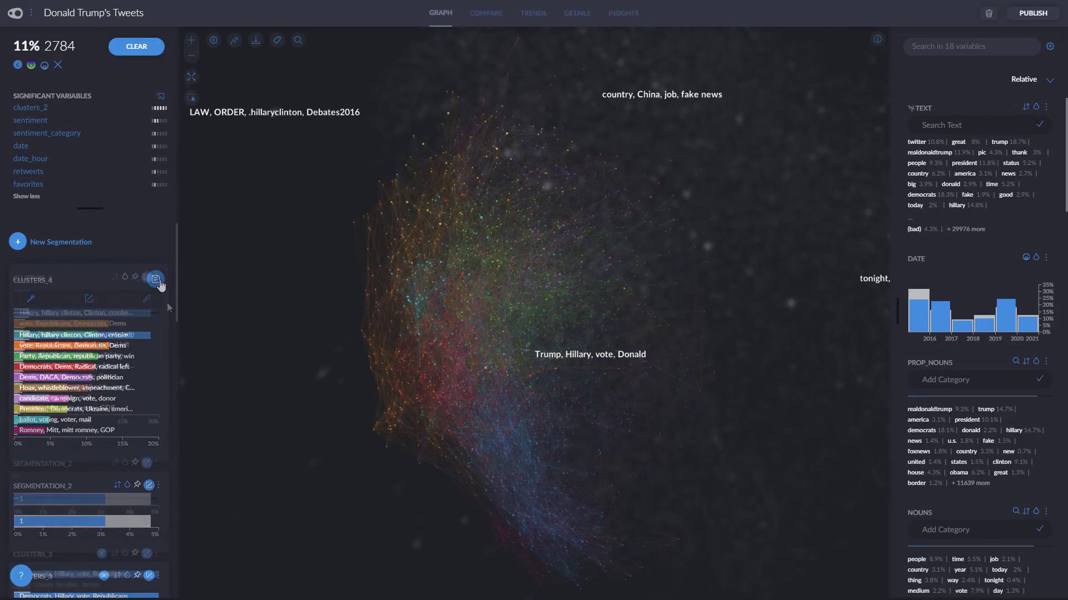
Compare the clusters_3 groups Democrats, Hillary, vote, Republicans and FBI, Comey, Mueller, James
{"action": "left_click", "coordinate": [486, 14]}
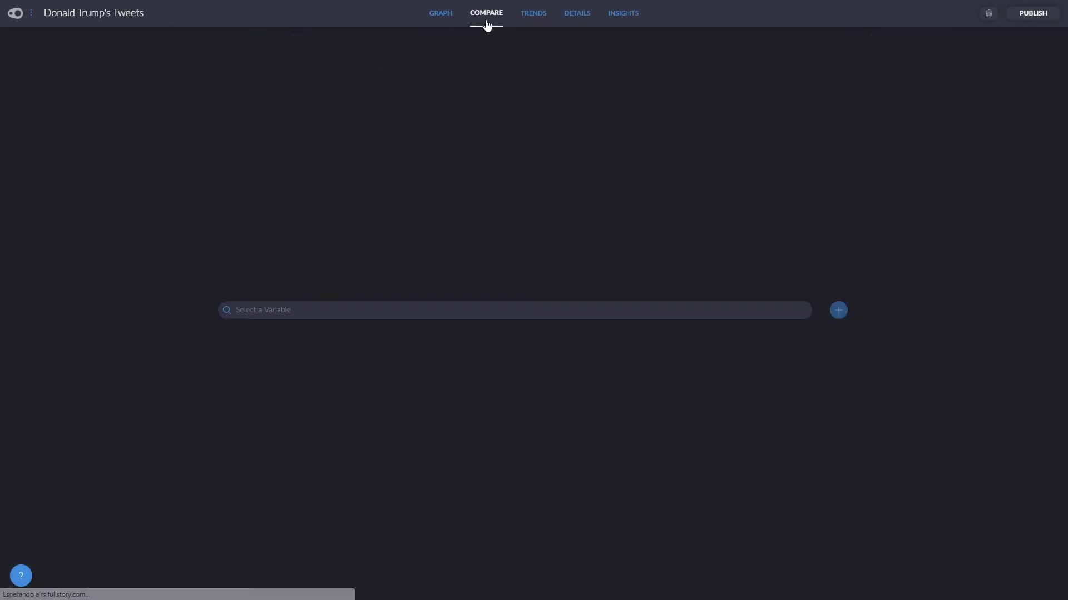
{"action": "left_click", "coordinate": [378, 307]}
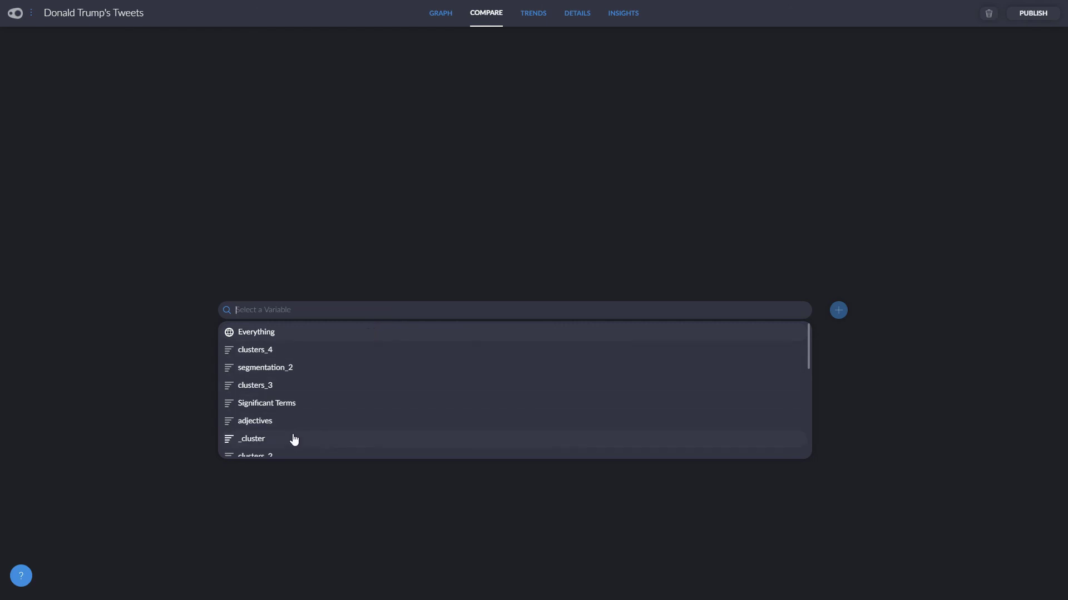
{"action": "left_click", "coordinate": [286, 386]}
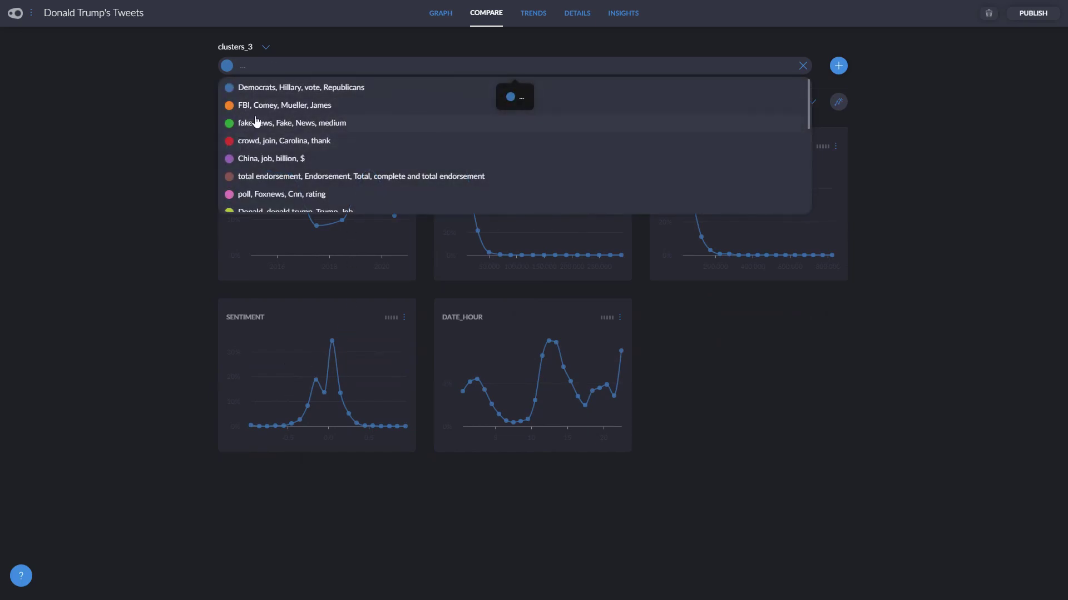
{"action": "left_click", "coordinate": [269, 88]}
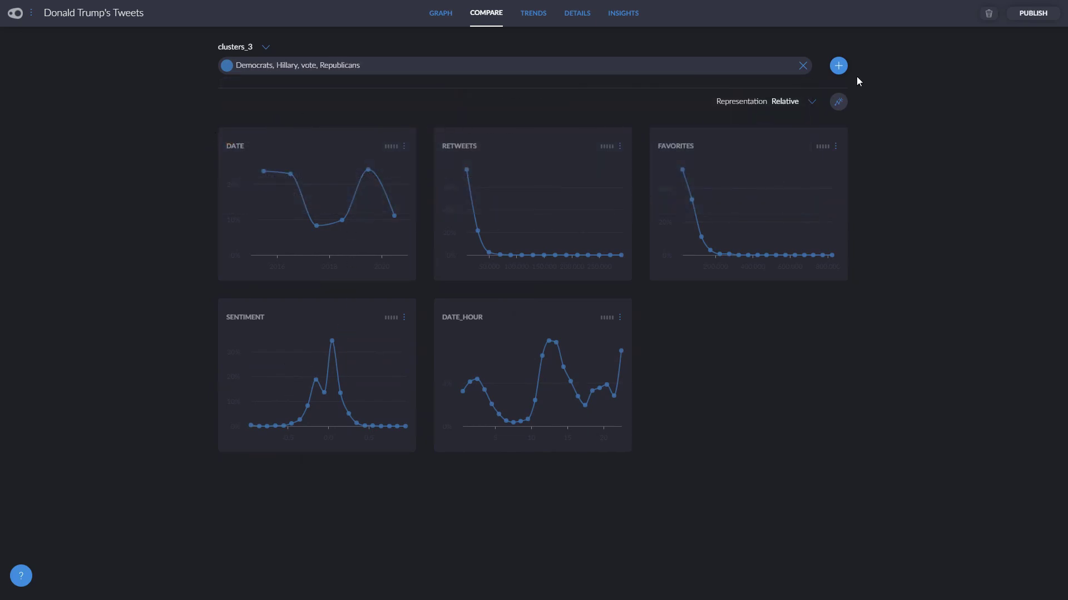
{"action": "left_click", "coordinate": [842, 67]}
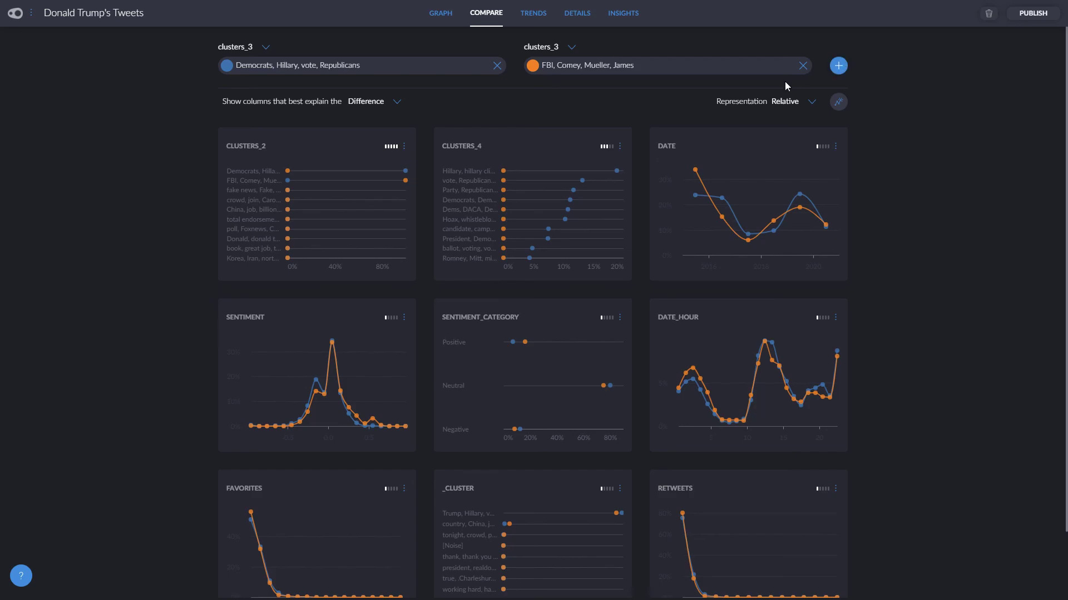
Keep the comparison ordered by Difference in Relative representation, then move to Trends
{"action": "left_click", "coordinate": [398, 104]}
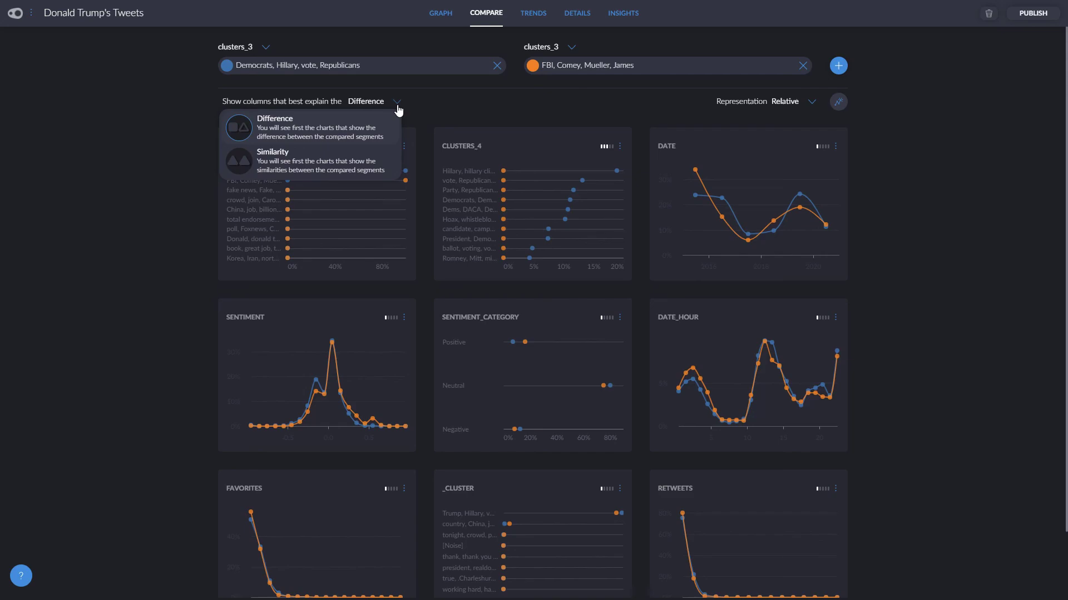
{"action": "left_click", "coordinate": [398, 106]}
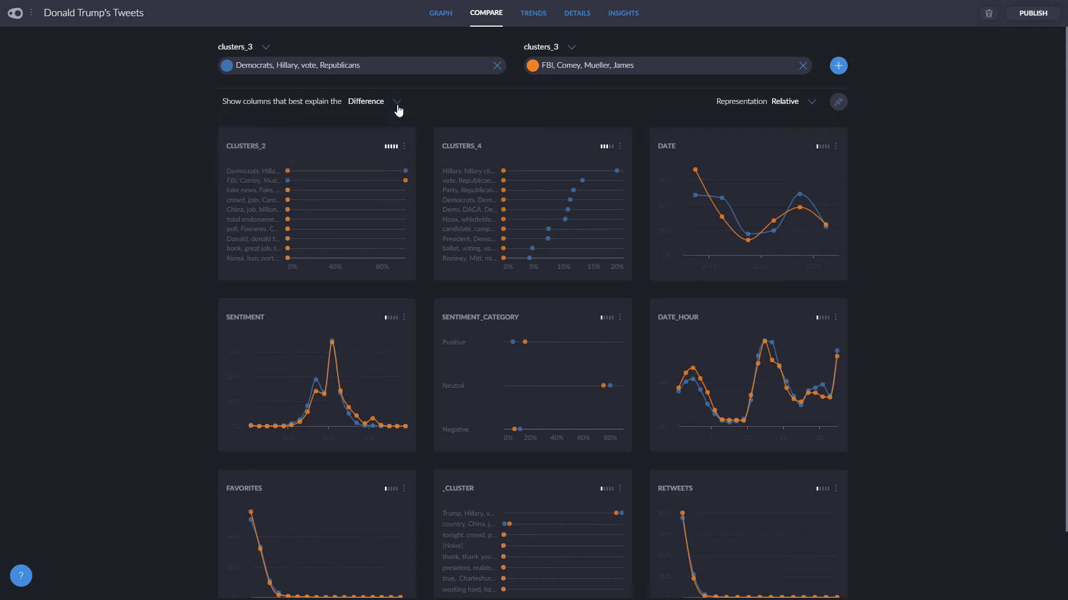
{"action": "left_click", "coordinate": [809, 103]}
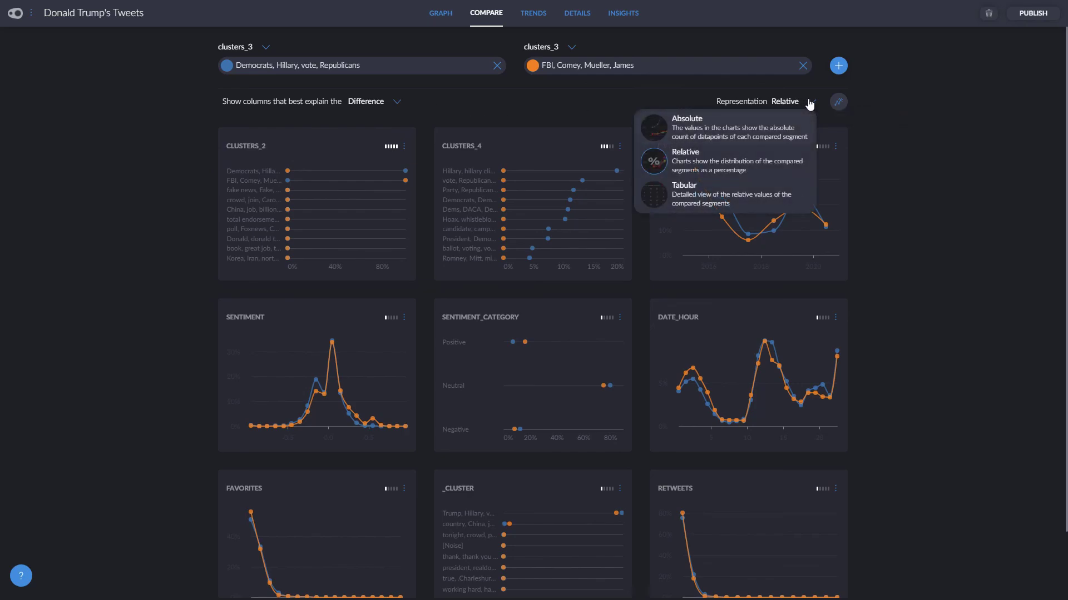
{"action": "left_click", "coordinate": [809, 104]}
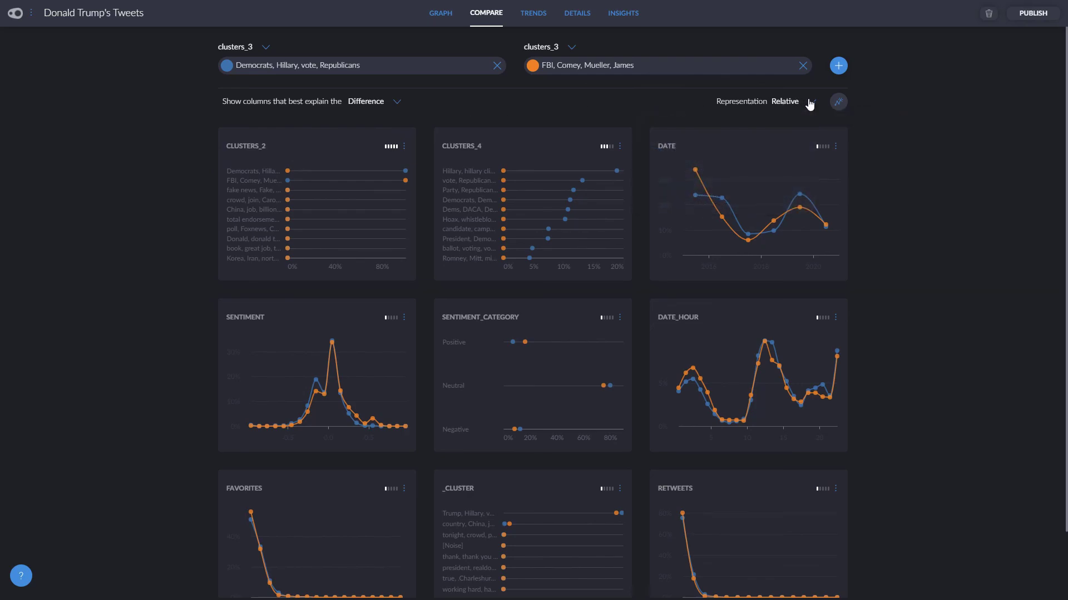
{"action": "left_click", "coordinate": [539, 21]}
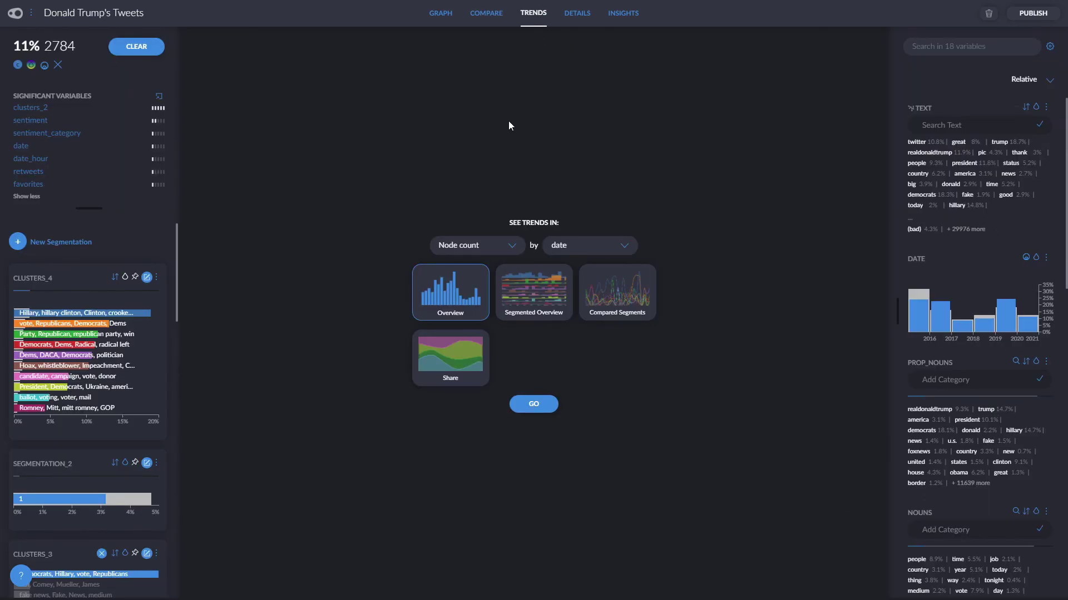
Plot the Overview trend as average retweets by date, resampled quarterly
{"action": "left_click", "coordinate": [533, 405]}
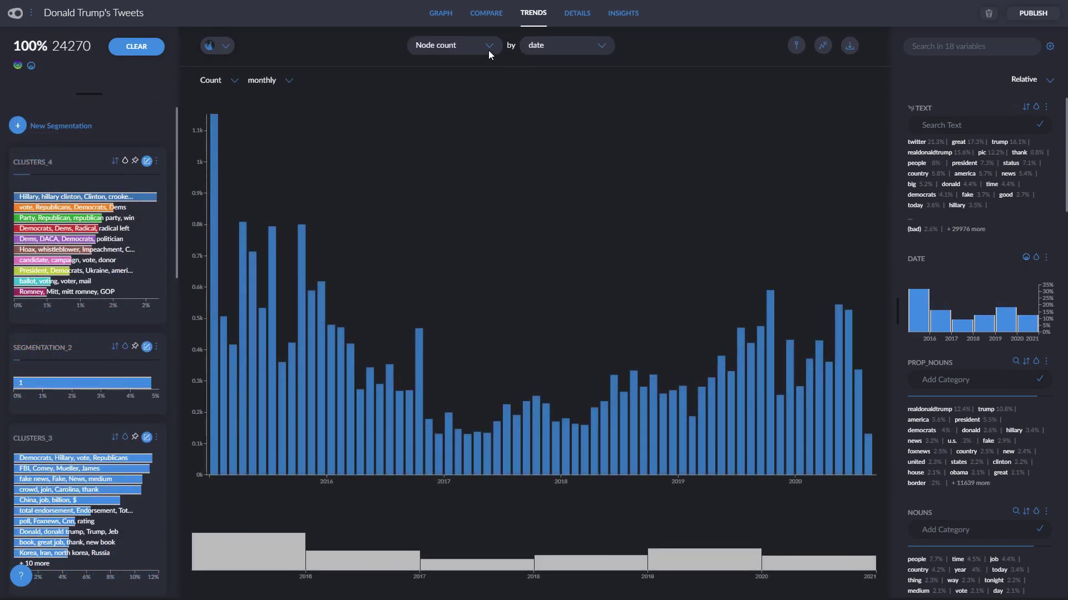
{"action": "left_click", "coordinate": [487, 49]}
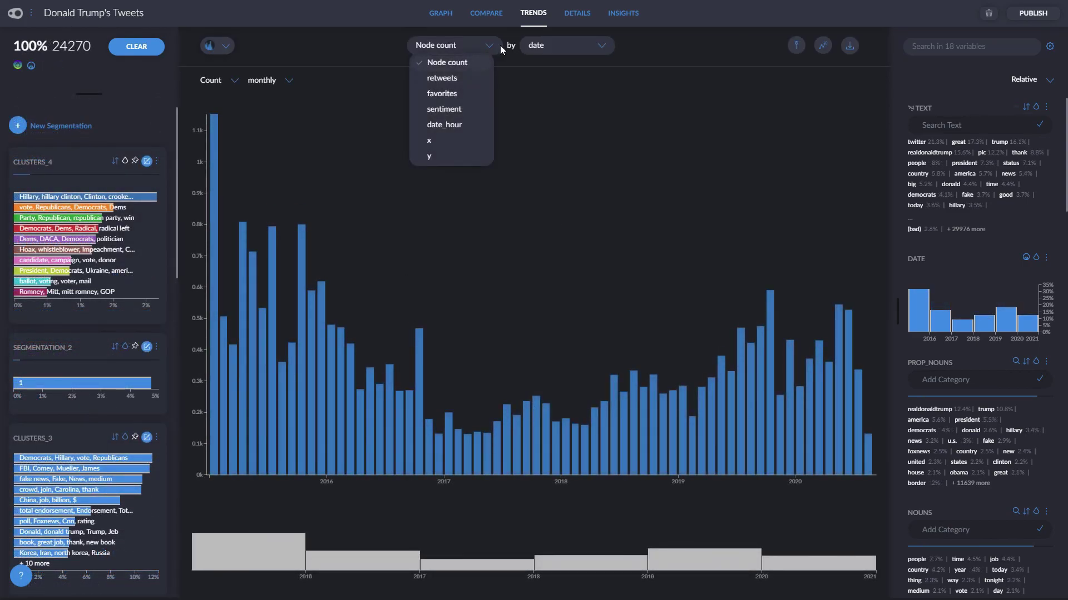
{"action": "left_click", "coordinate": [600, 49]}
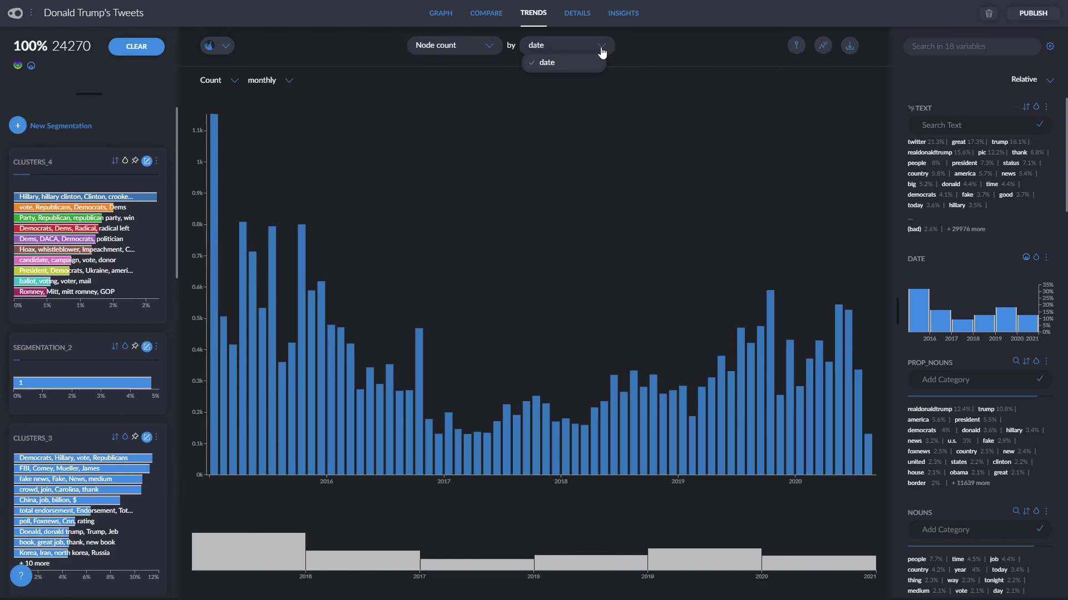
{"action": "left_click", "coordinate": [601, 51]}
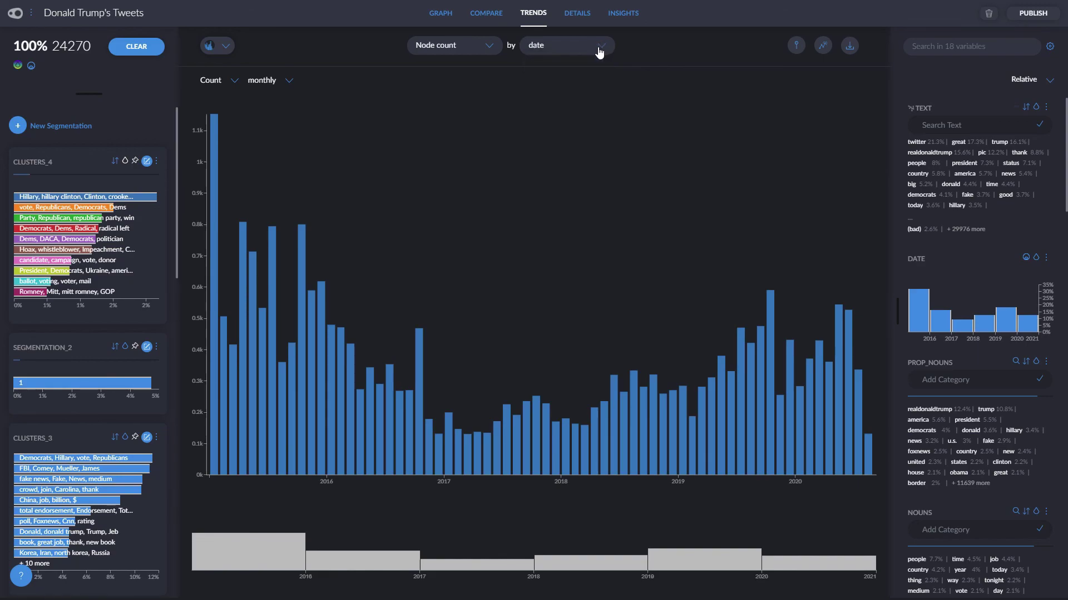
{"action": "left_click", "coordinate": [490, 45]}
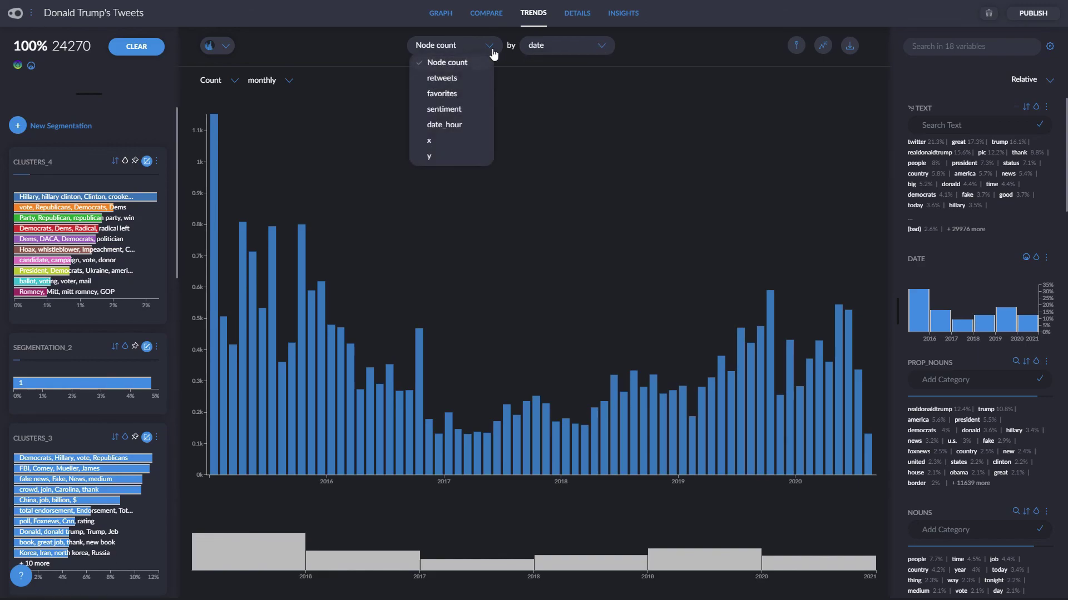
{"action": "left_click", "coordinate": [451, 79]}
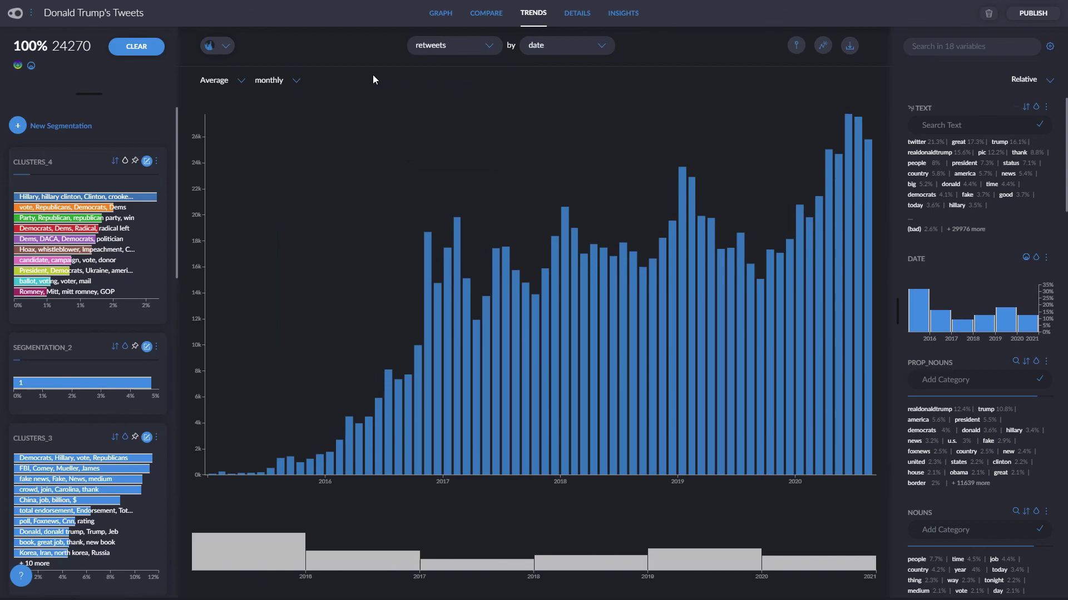
{"action": "left_click", "coordinate": [240, 82]}
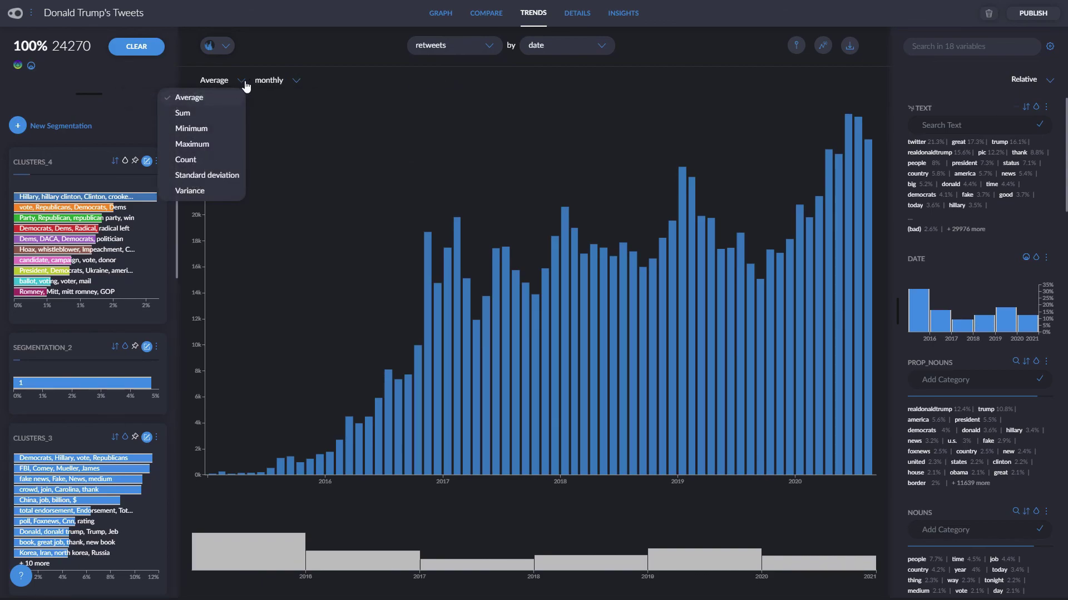
{"action": "left_click", "coordinate": [297, 82]}
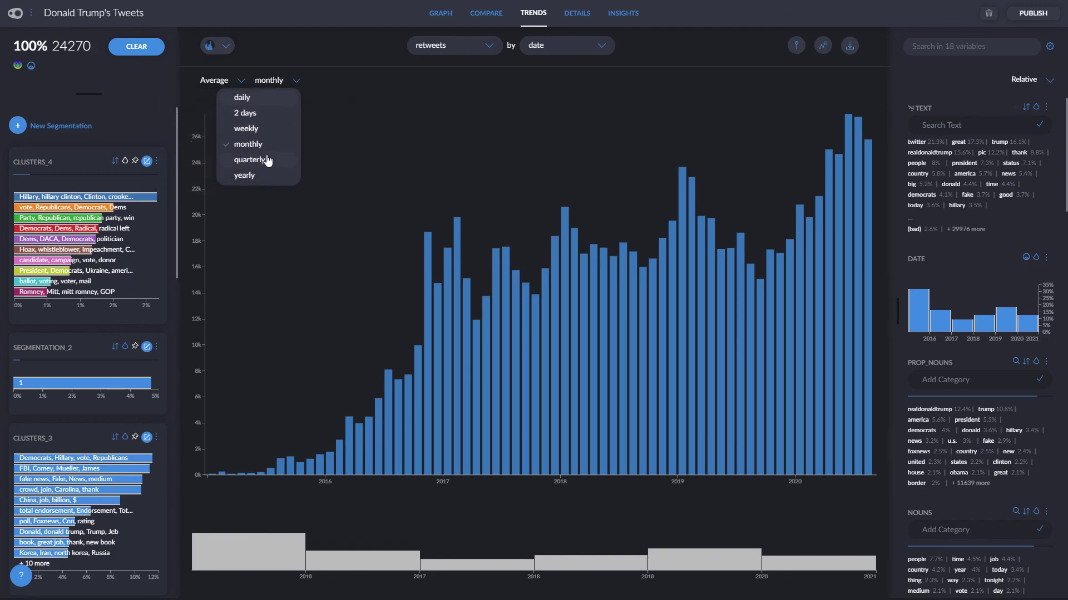
{"action": "left_click", "coordinate": [267, 162]}
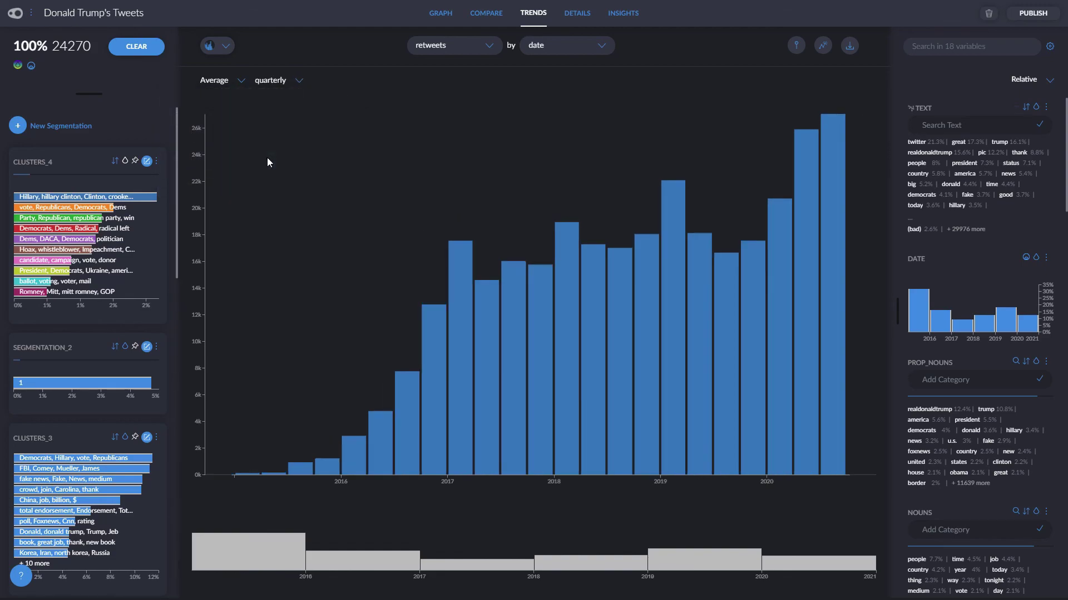
Split the quarterly retweet trend by clusters_4 and show each topic's share as stacked areas
{"action": "left_click", "coordinate": [226, 47]}
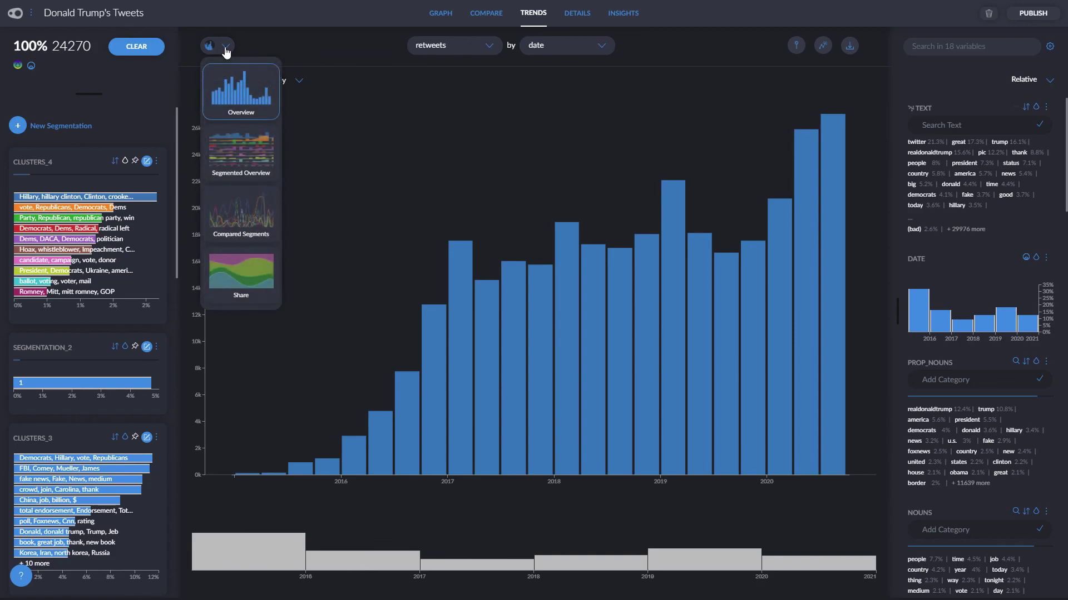
{"action": "left_click", "coordinate": [240, 142]}
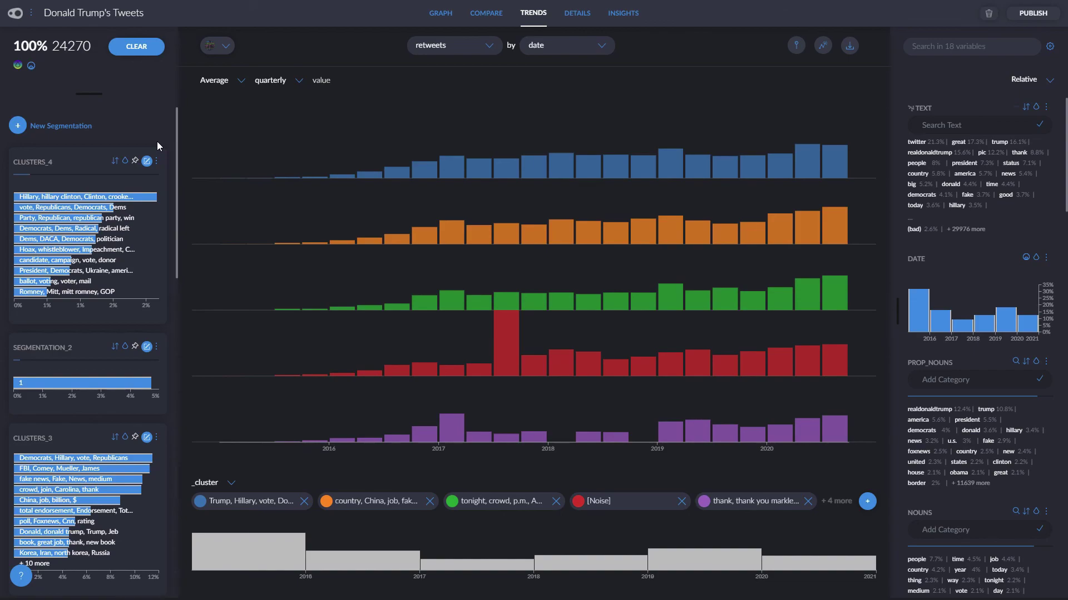
{"action": "left_click", "coordinate": [125, 161]}
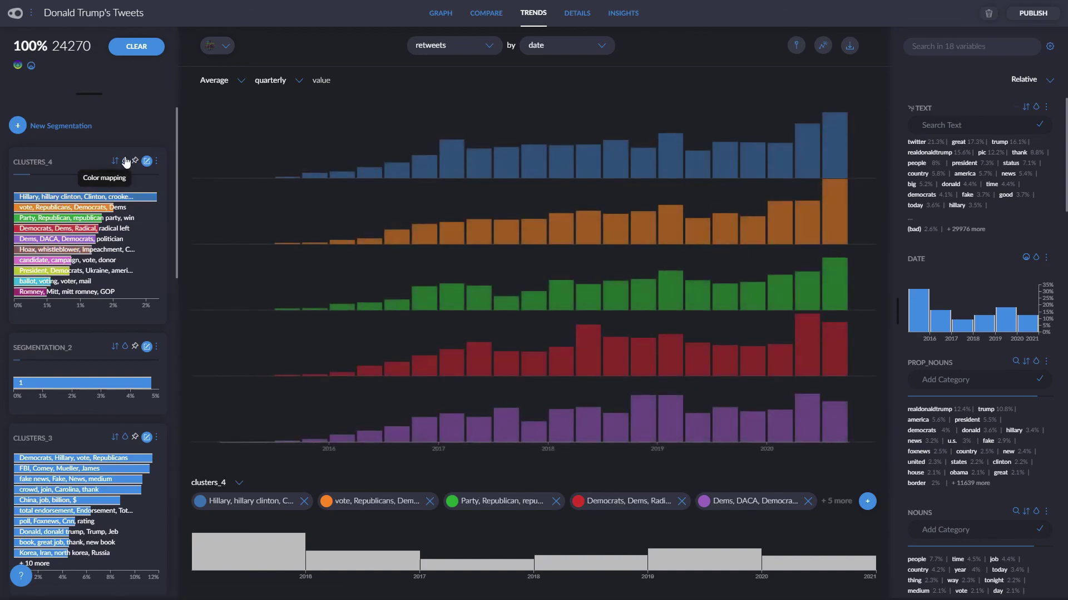
{"action": "left_click", "coordinate": [221, 46]}
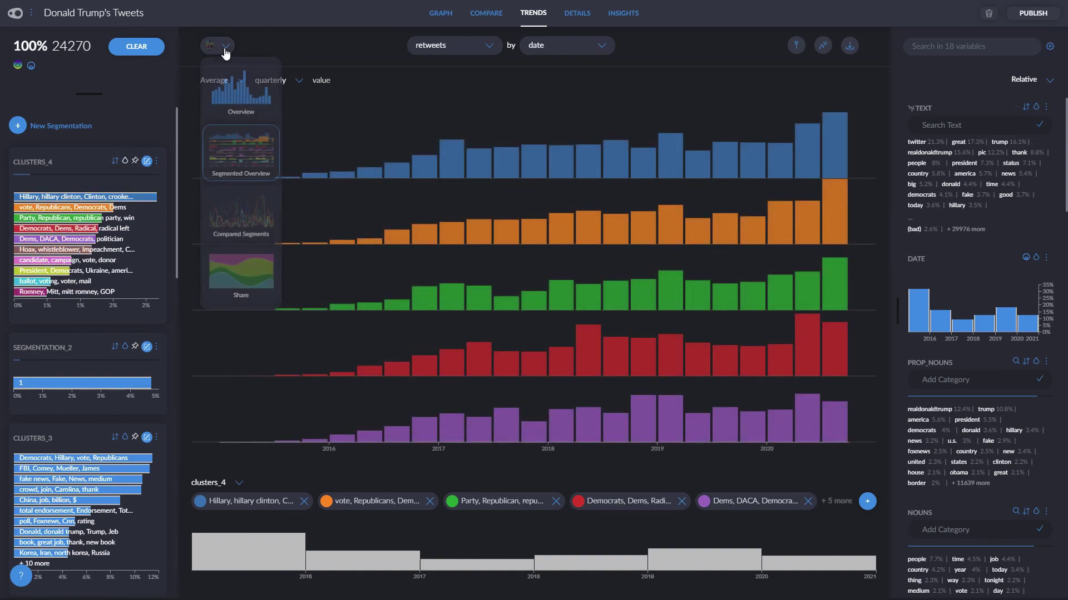
{"action": "left_click", "coordinate": [231, 213]}
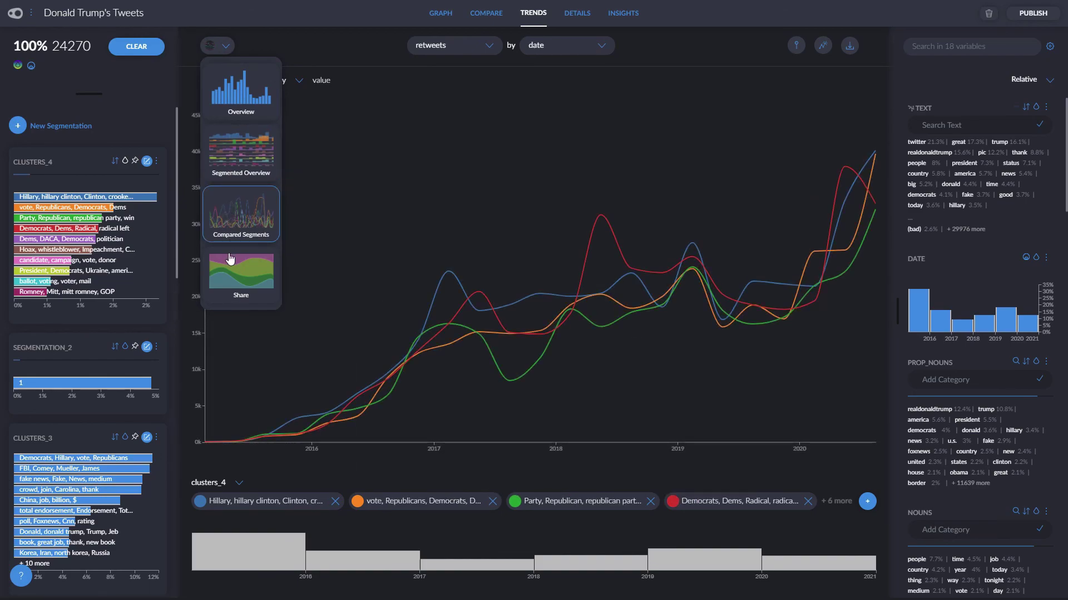
{"action": "left_click", "coordinate": [248, 270]}
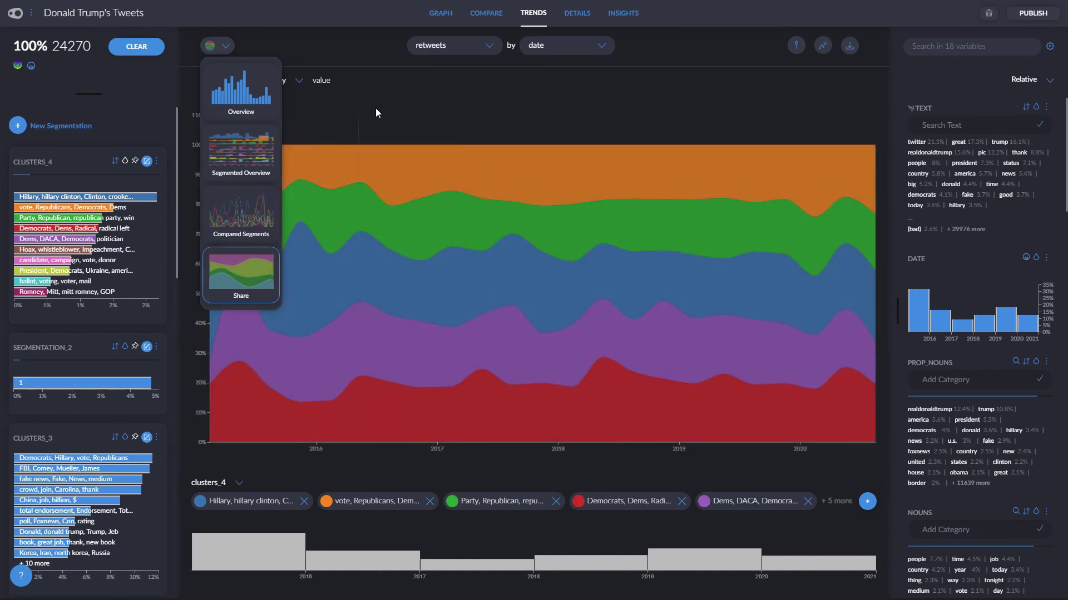
{"action": "left_click", "coordinate": [397, 96]}
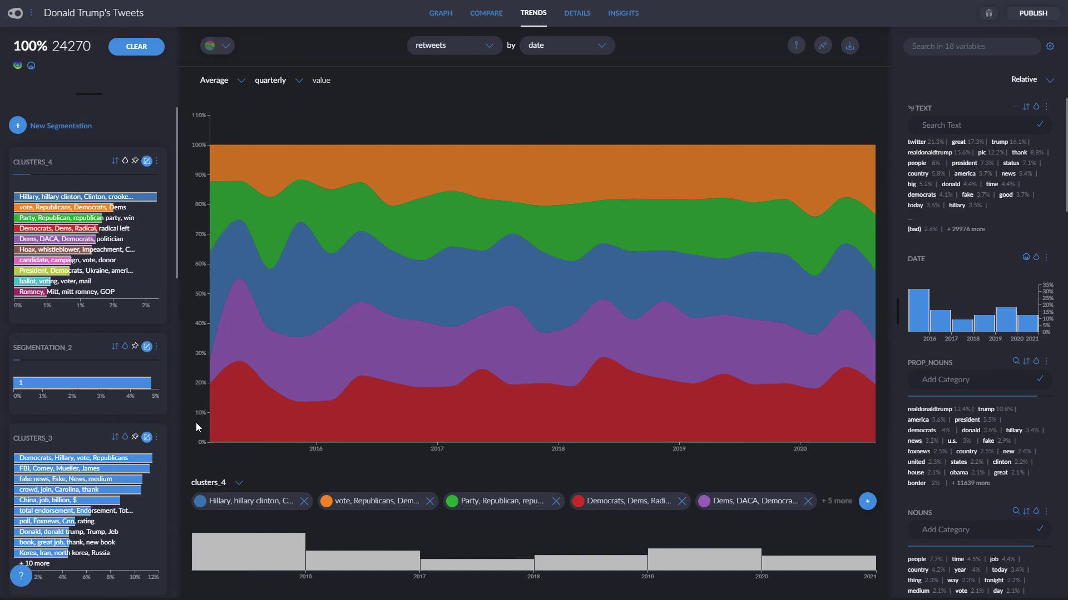
Annotate the chart just before 2017 with 'Trump talked specially about fake news'
{"action": "left_click", "coordinate": [797, 45]}
{"action": "left_click", "coordinate": [418, 225]}
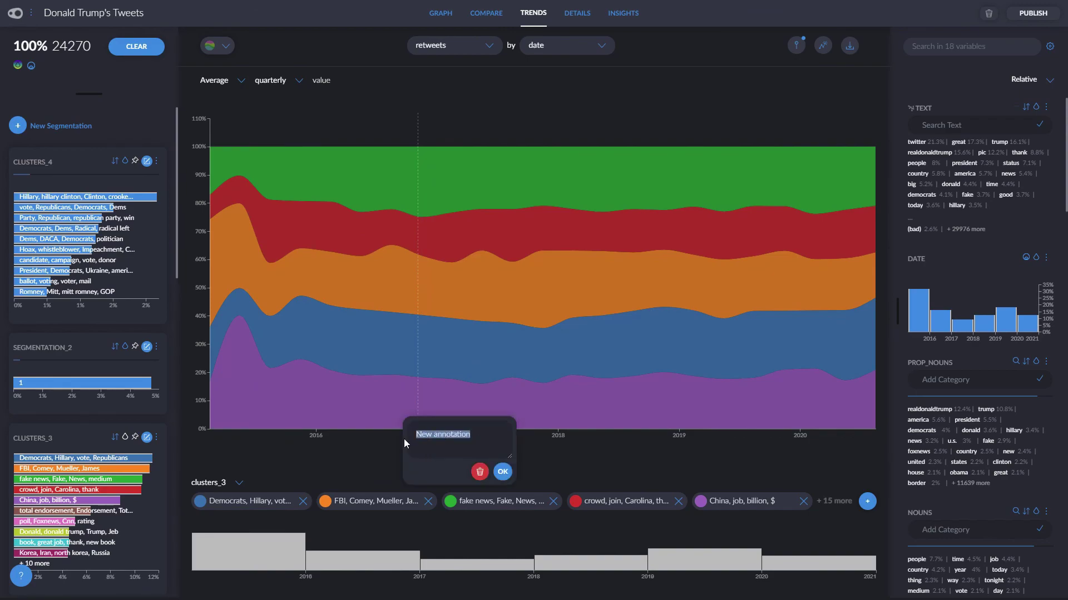
{"action": "type", "text": "Trump talked specially about gake"}
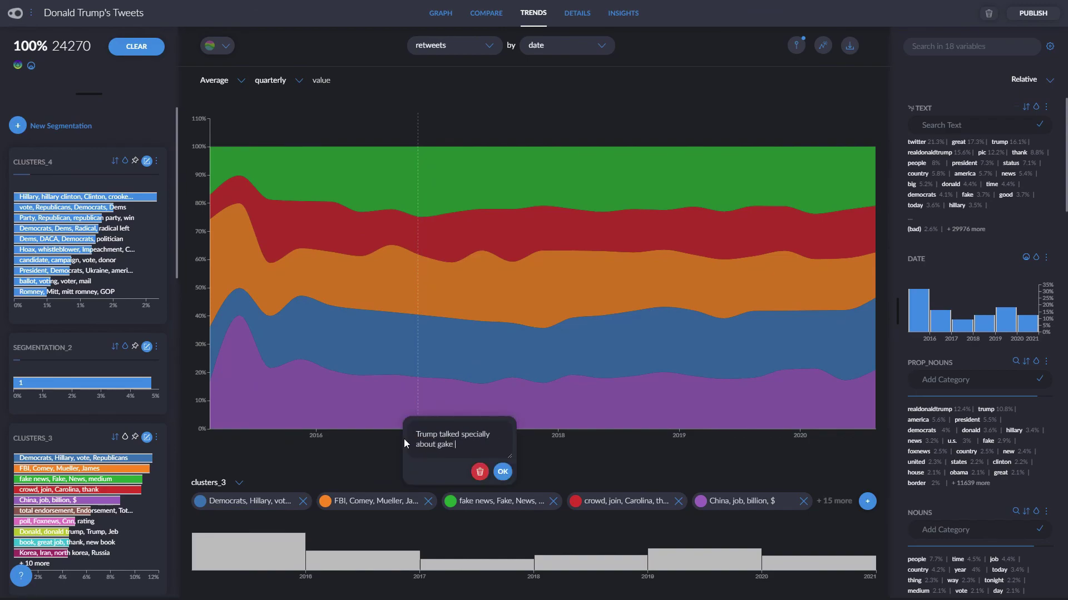
{"action": "key", "text": "BackSpace"}
{"action": "key", "text": "BackSpace"}
{"action": "key", "text": "BackSpace"}
{"action": "key", "text": "BackSpace"}
{"action": "key", "text": "BackSpace"}
{"action": "type", "text": "fake news"}
{"action": "left_click", "coordinate": [503, 472]}
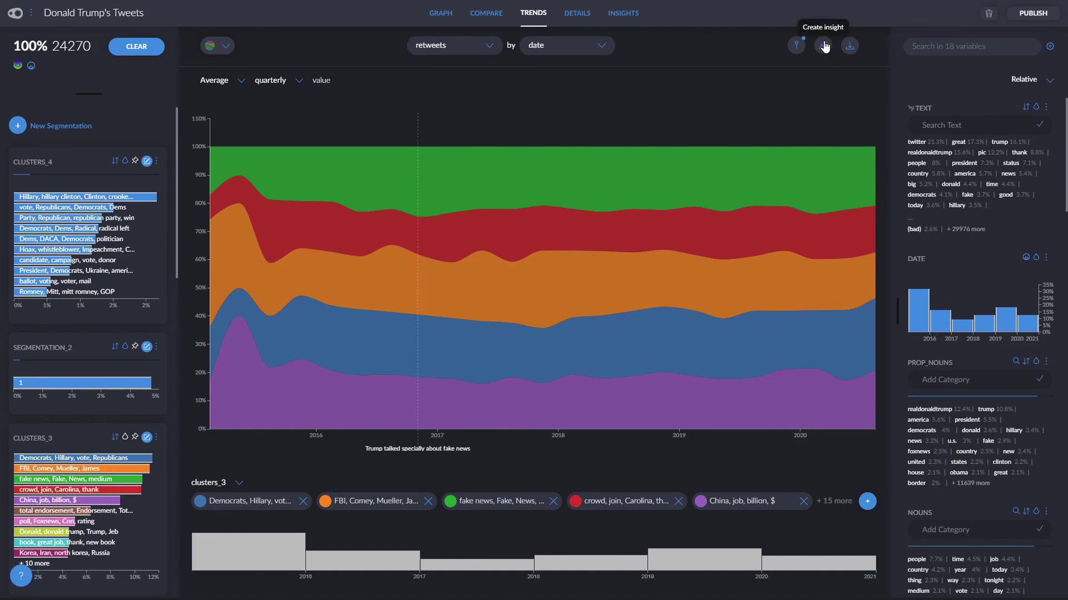
{"action": "left_click", "coordinate": [858, 48]}
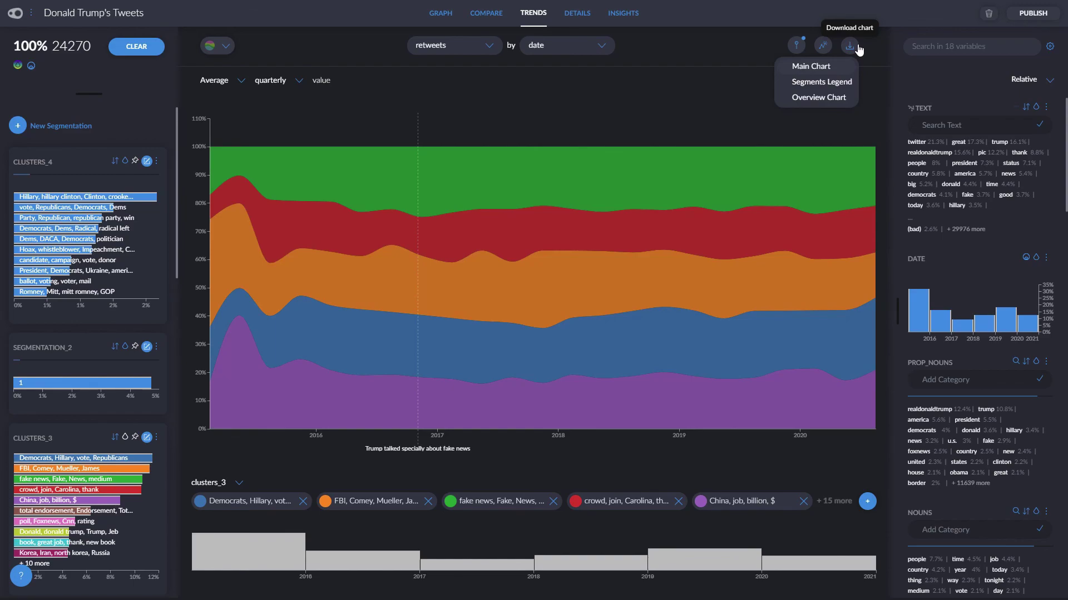
{"action": "left_click", "coordinate": [835, 69]}
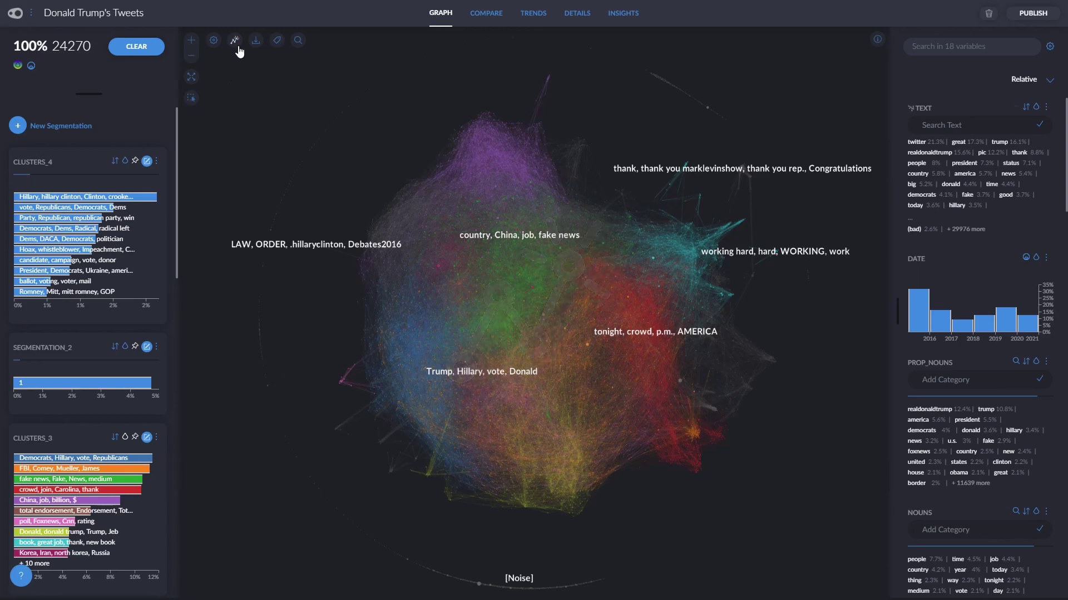
{"action": "left_click", "coordinate": [156, 161]}
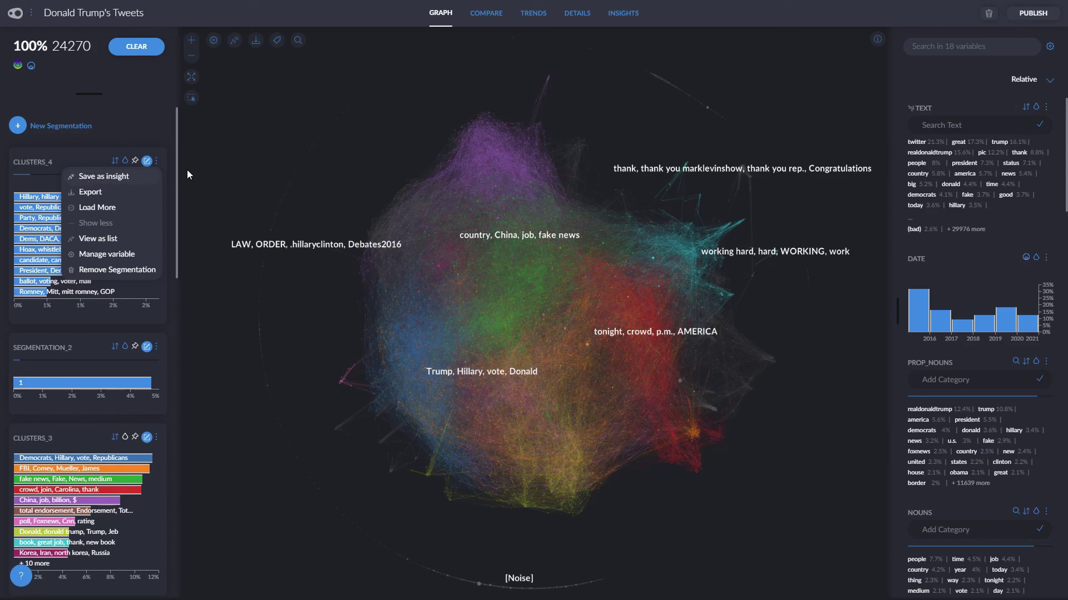
{"action": "left_click", "coordinate": [477, 15]}
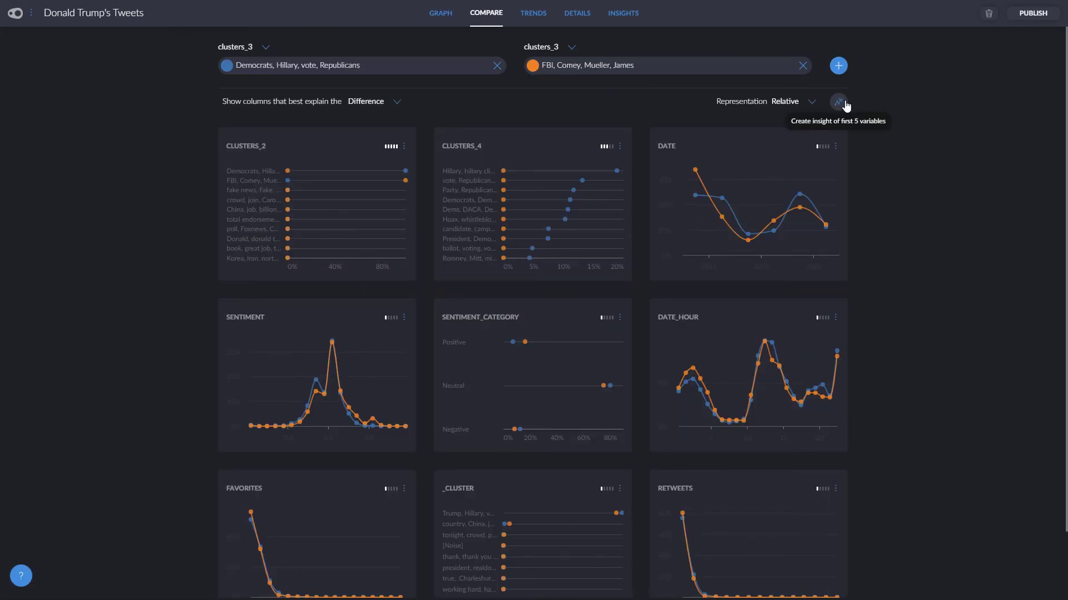
{"action": "left_click", "coordinate": [836, 148]}
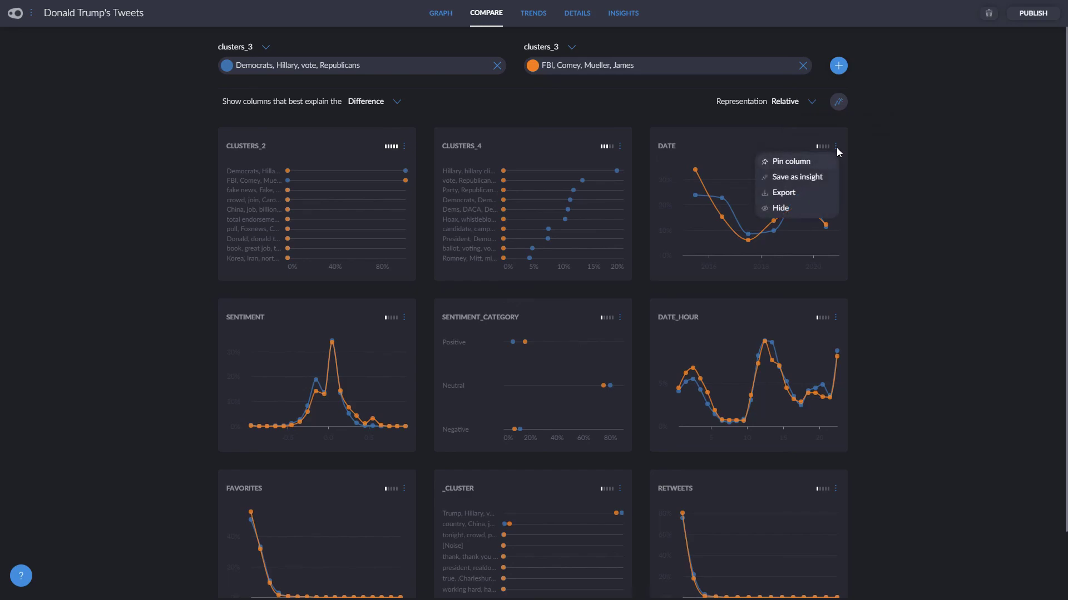
{"action": "left_click", "coordinate": [535, 17]}
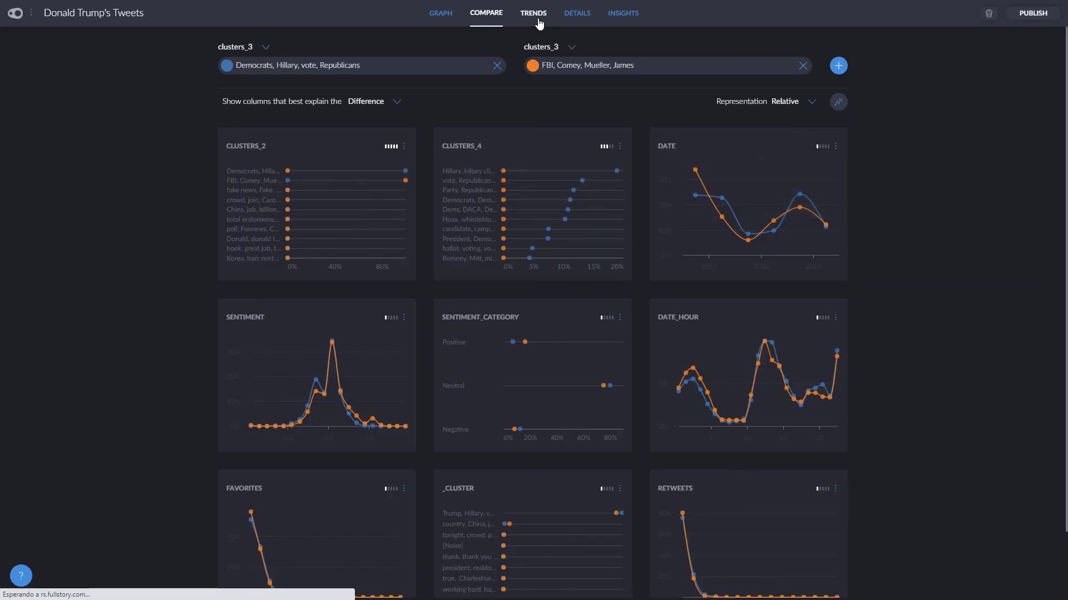
{"action": "left_click", "coordinate": [535, 17]}
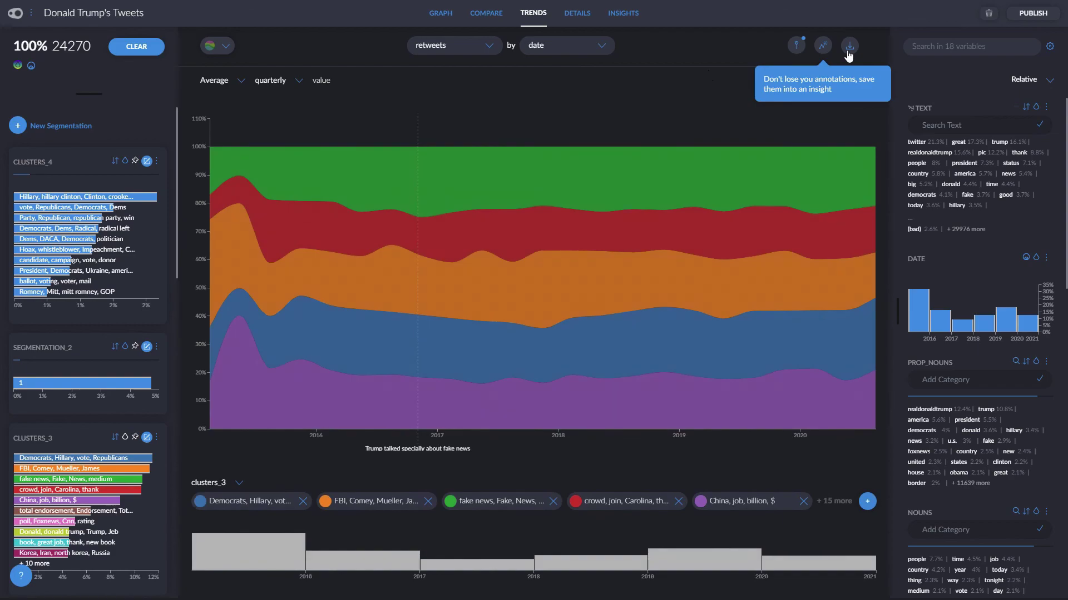
Describe the Make America Great Again insight as showing where Trump used this phrase most
{"action": "left_click", "coordinate": [620, 22]}
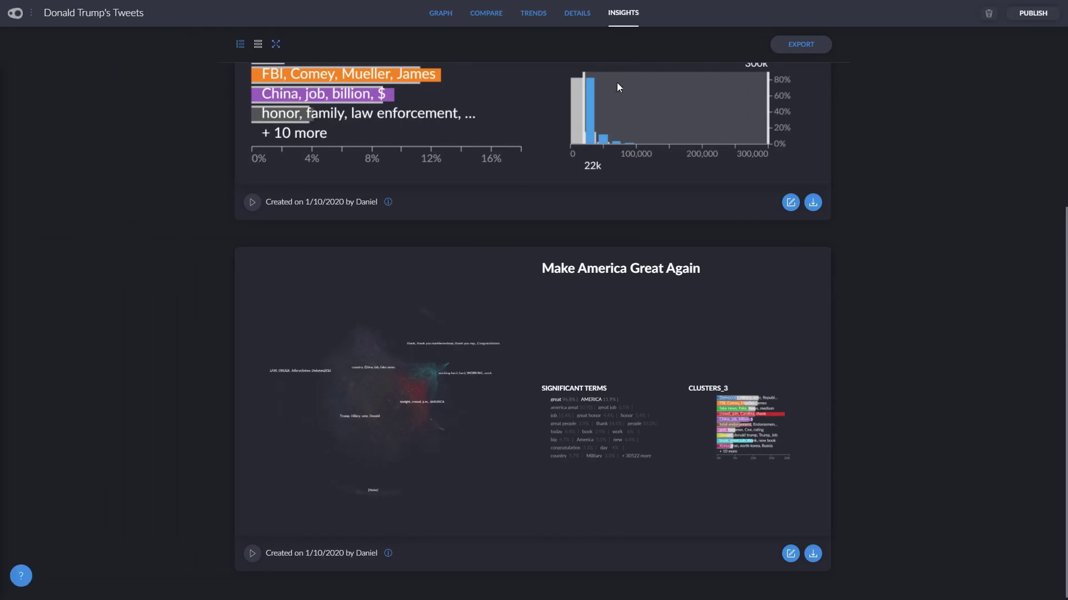
{"action": "mouse_move", "coordinate": [805, 537]}
{"action": "left_click", "coordinate": [797, 557]}
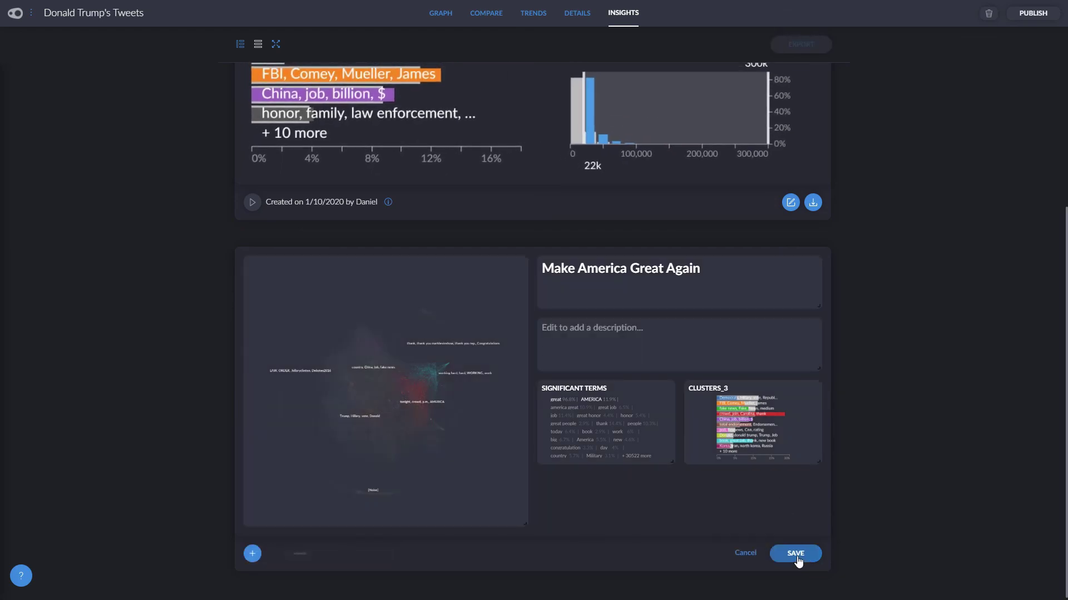
{"action": "left_click", "coordinate": [607, 332]}
{"action": "type", "text": "Filtering through significant t"}
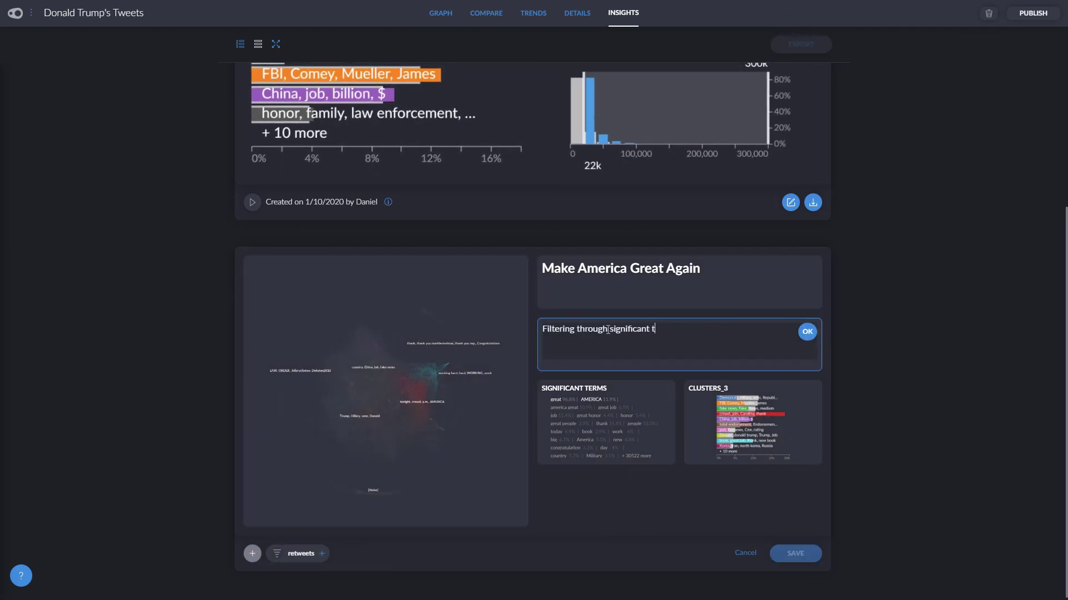
{"action": "type", "text": "erms, we can see where Trump used this phrase the most"}
{"action": "left_click", "coordinate": [738, 551]}
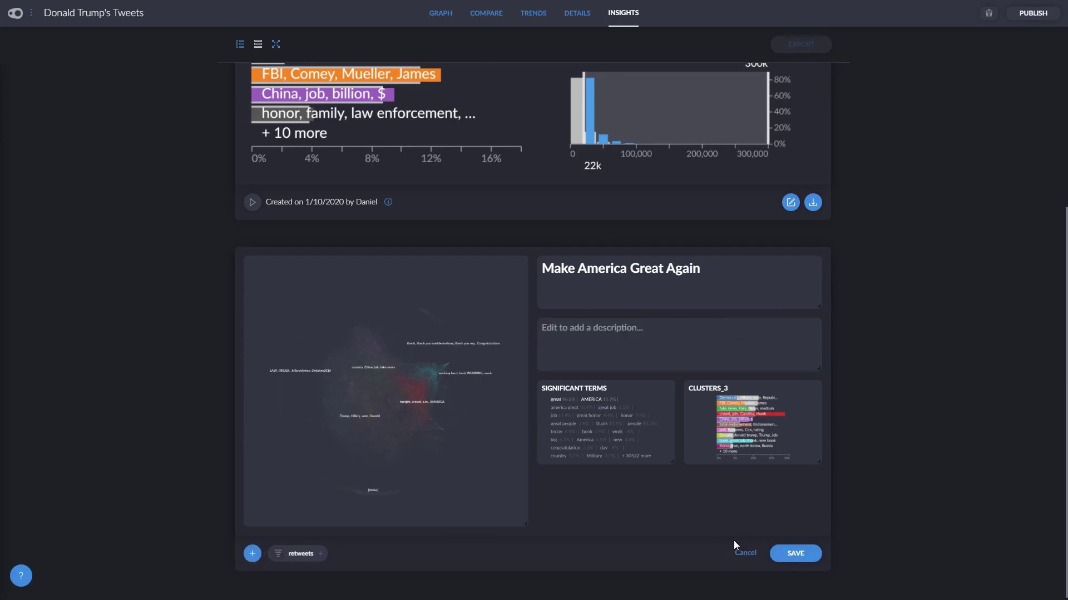
Review the insight's addable content options and save the edited insight
{"action": "left_click", "coordinate": [254, 560]}
{"action": "mouse_move", "coordinate": [262, 492]}
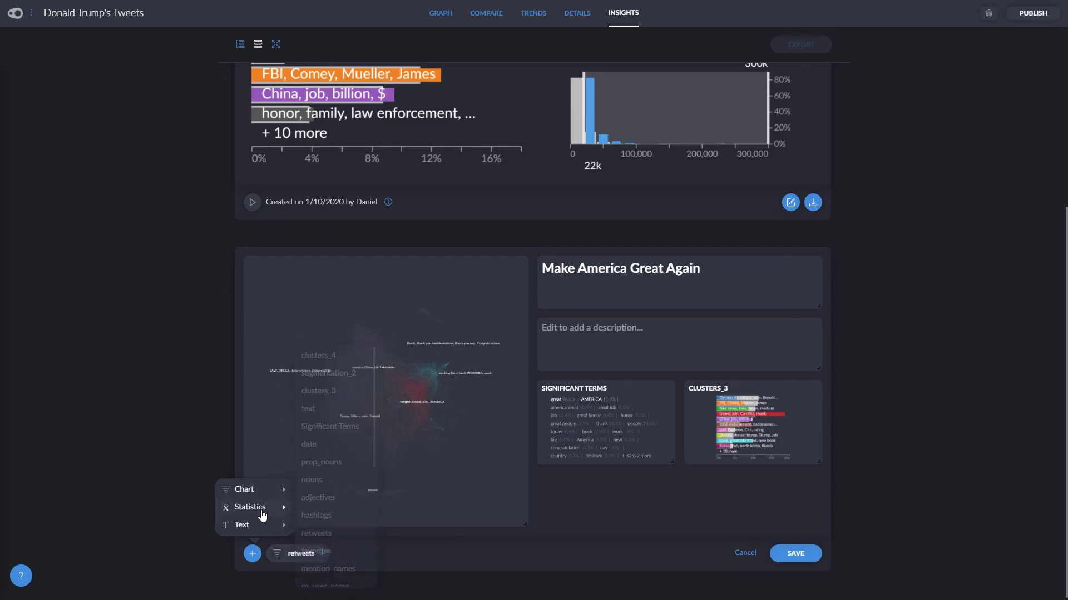
{"action": "mouse_move", "coordinate": [257, 526]}
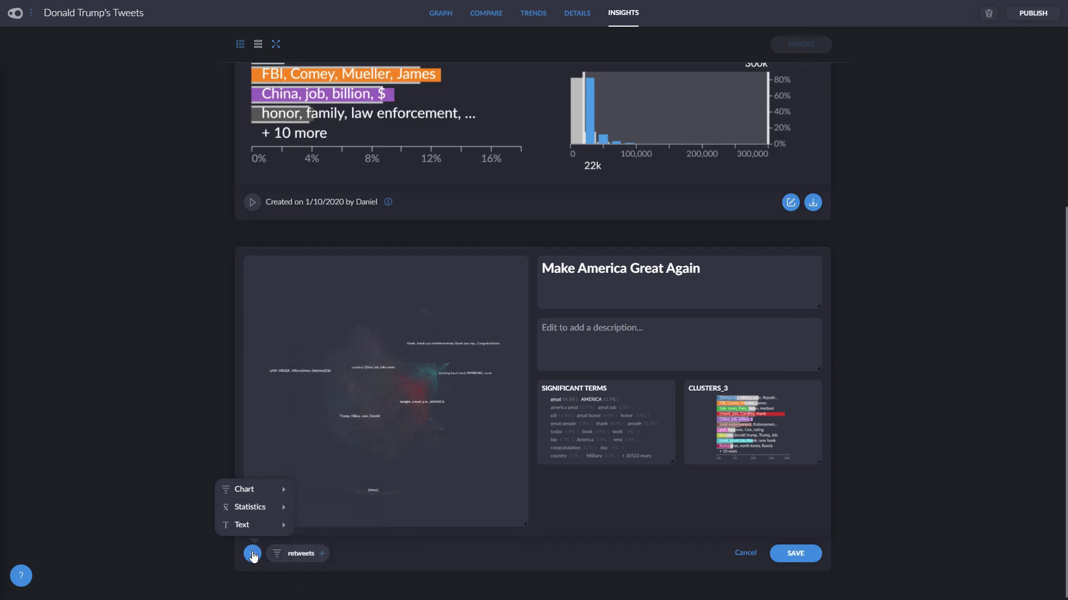
{"action": "left_click", "coordinate": [795, 554]}
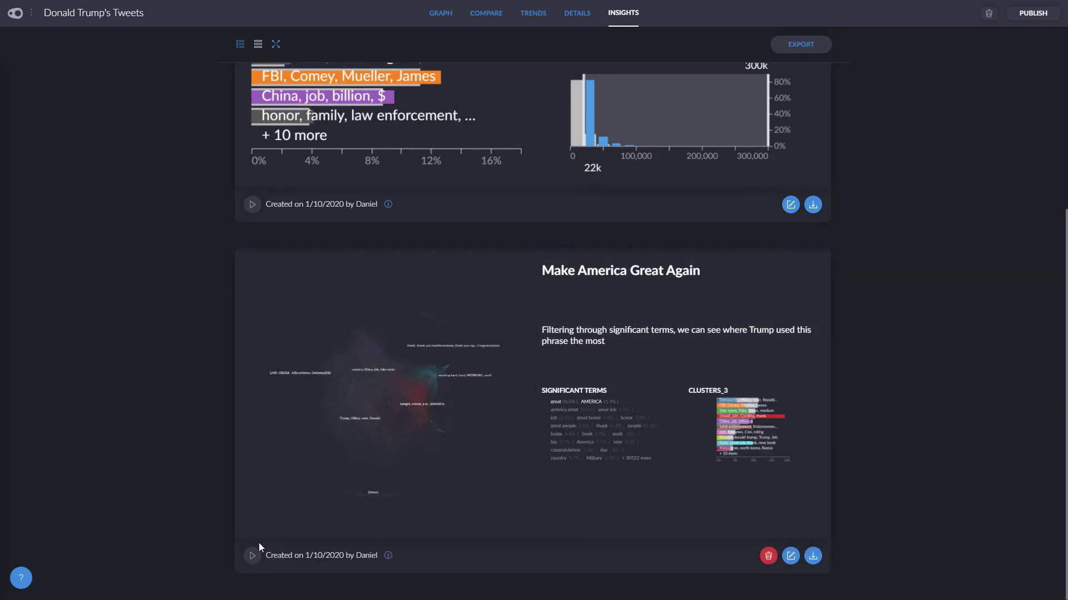
Clear the AMERICA filter from the graph, then replay the Make America Great Again insight
{"action": "left_click", "coordinate": [433, 15]}
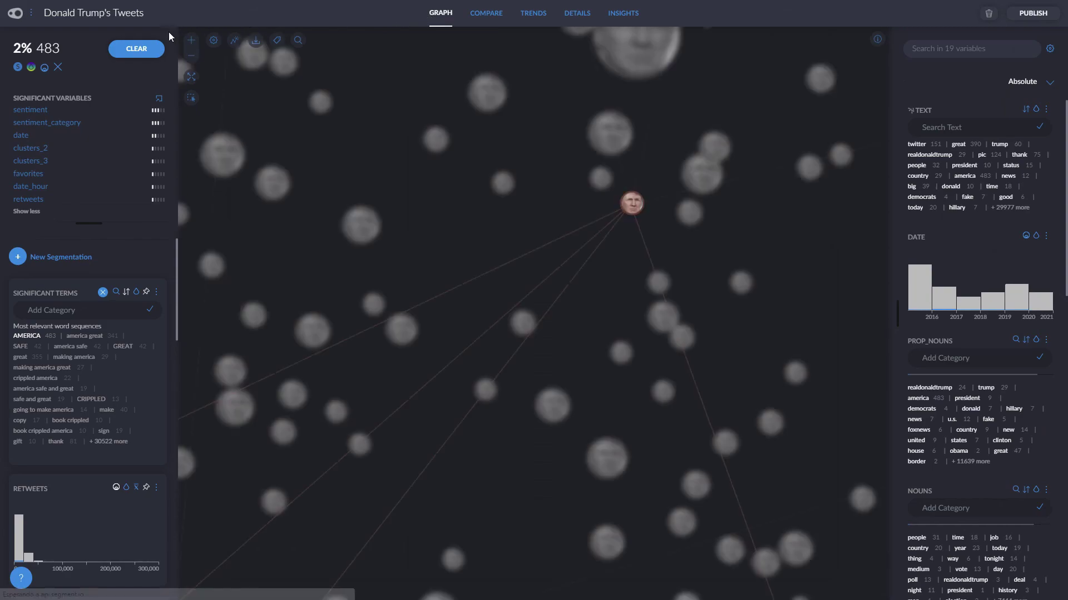
{"action": "left_click", "coordinate": [134, 53]}
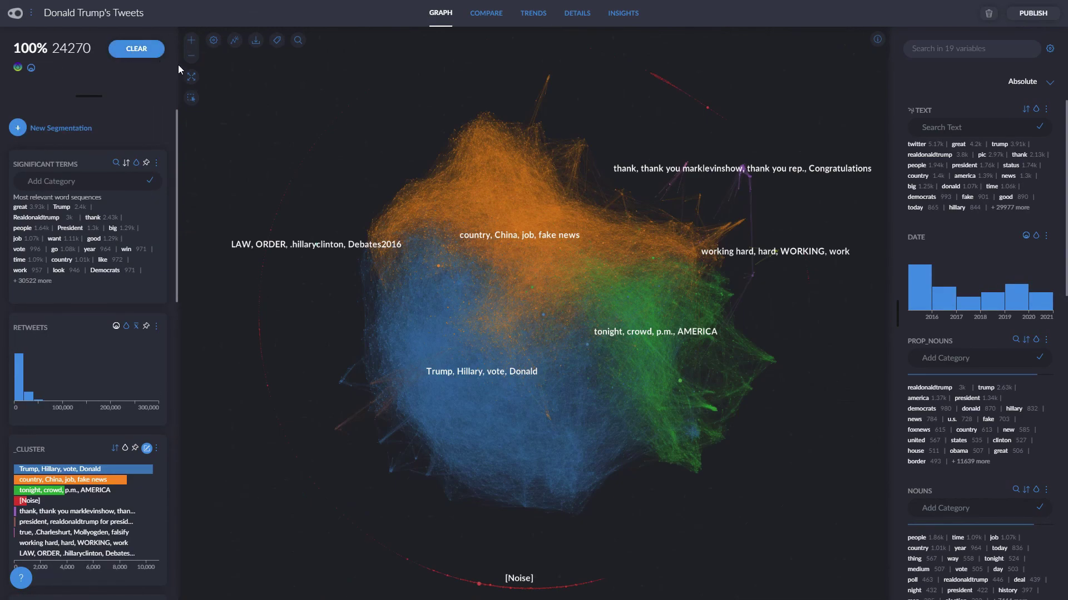
{"action": "left_click", "coordinate": [622, 22]}
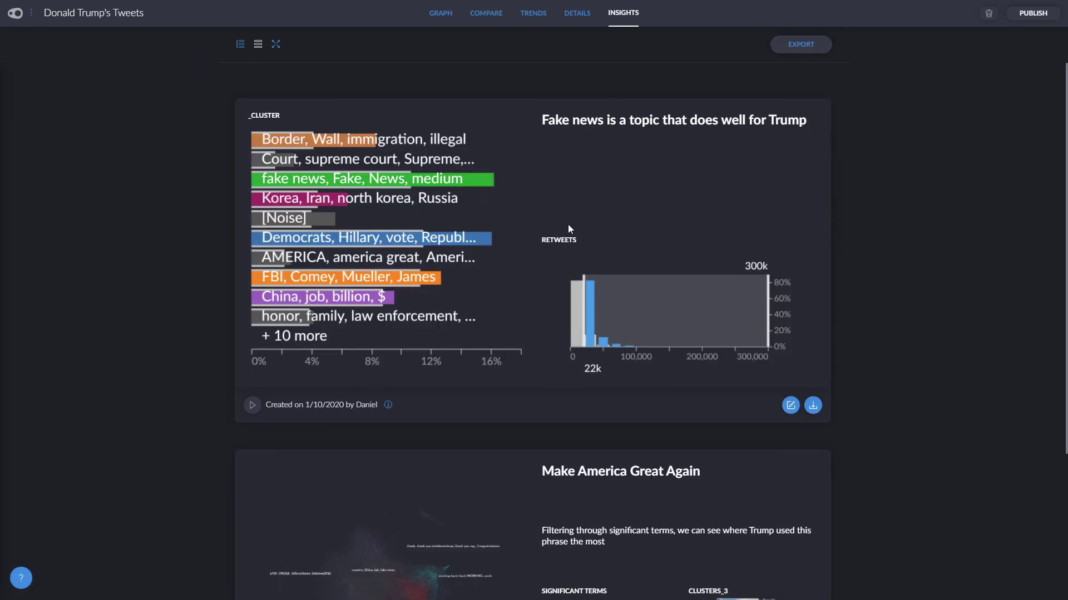
{"action": "scroll", "coordinate": [568, 225], "scroll_direction": "down", "scroll_amount": 3}
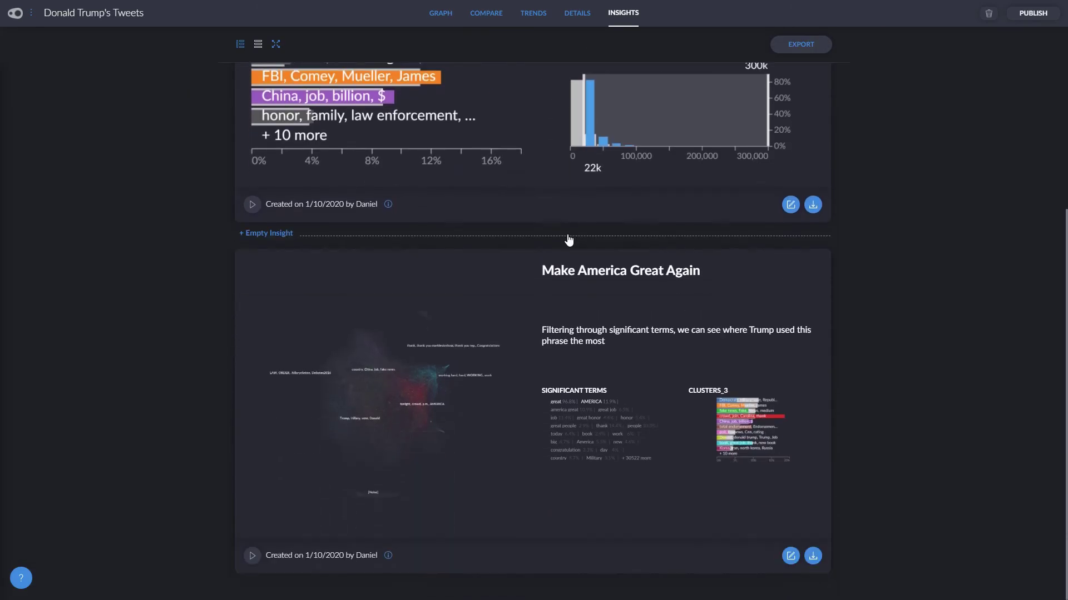
{"action": "left_click", "coordinate": [253, 551]}
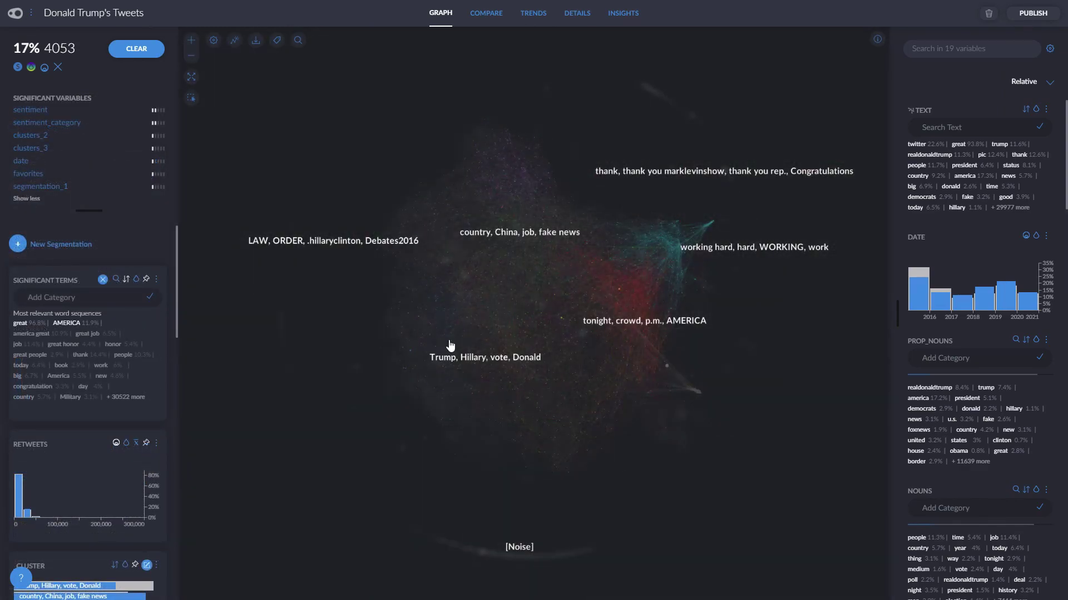
Back in Insights, switch to the Filmstrip thumbnail view and return to the full list
{"action": "left_click", "coordinate": [622, 14]}
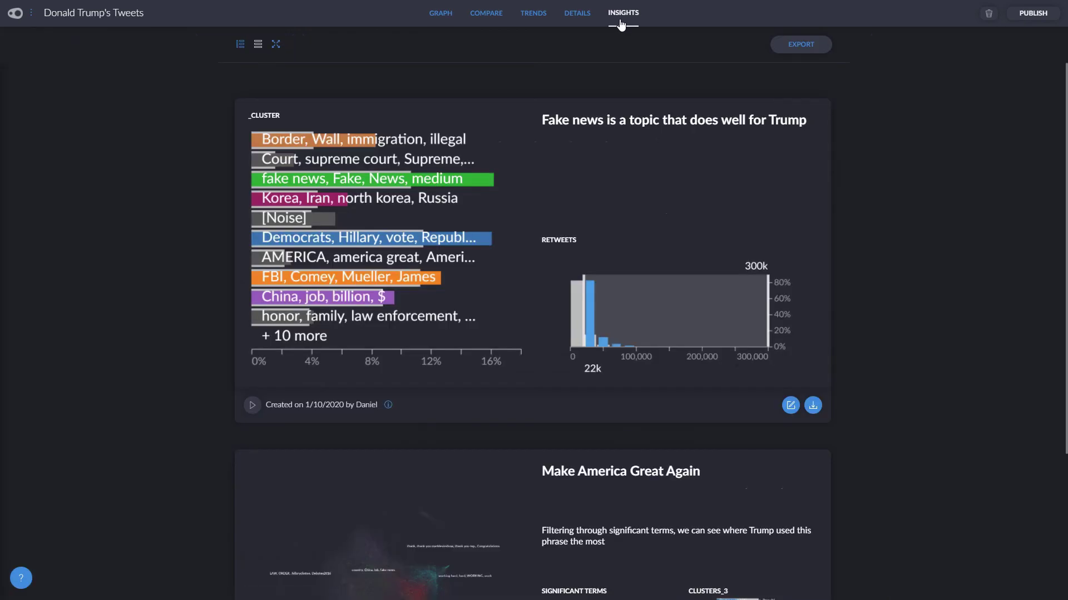
{"action": "left_click", "coordinate": [241, 44]}
{"action": "left_click", "coordinate": [258, 44]}
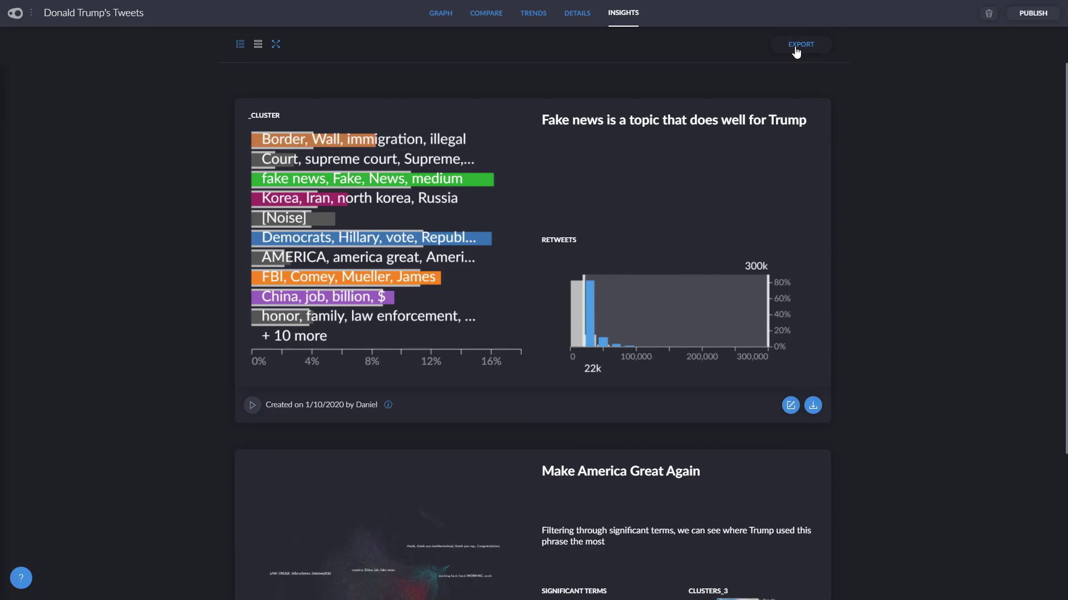
{"action": "mouse_move", "coordinate": [543, 79]}
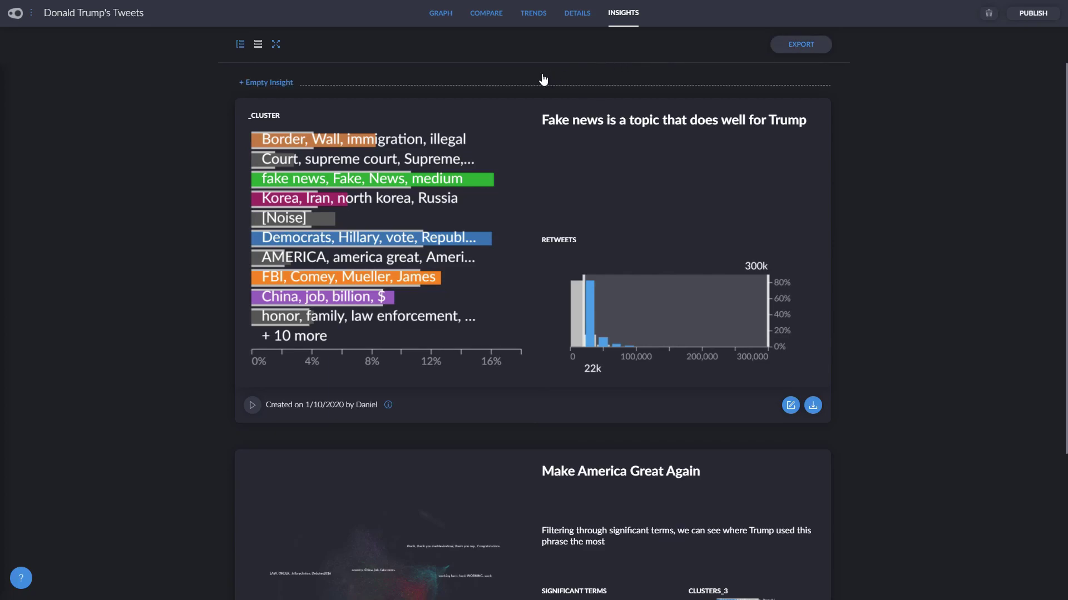